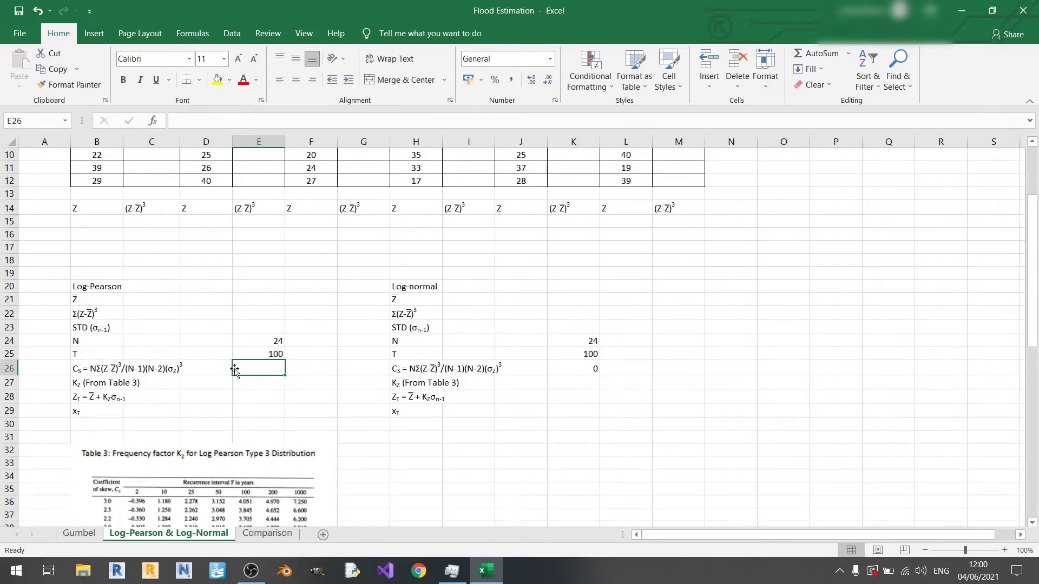
Step: Review the Log-Pearson and Log-normal parameter lists, including the skew coefficient formula, and the Table 3 frequency factors
{"action": "left_click", "coordinate": [99, 379]}
{"action": "left_click", "coordinate": [81, 371]}
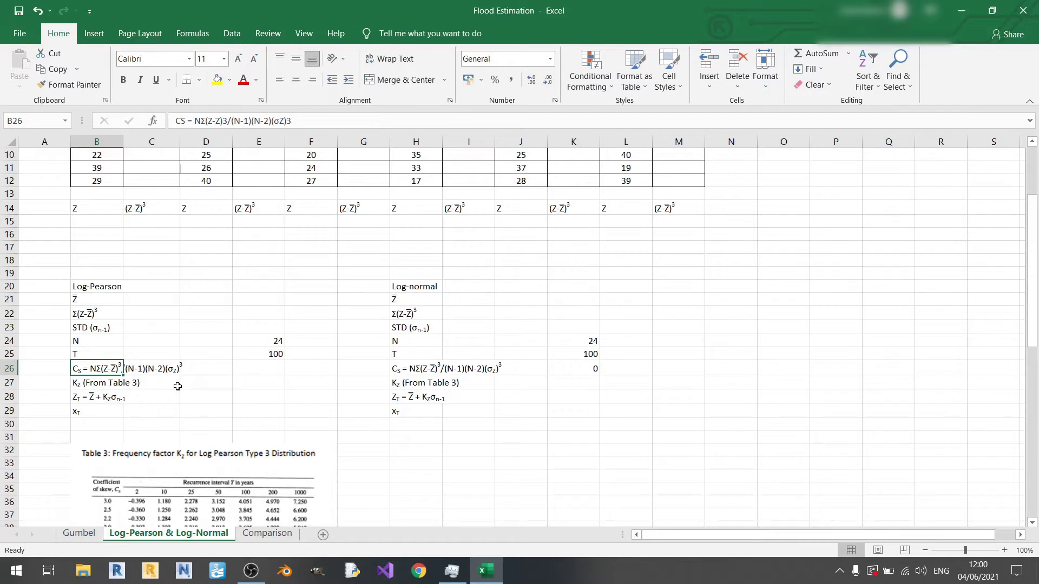
{"action": "left_click", "coordinate": [258, 368]}
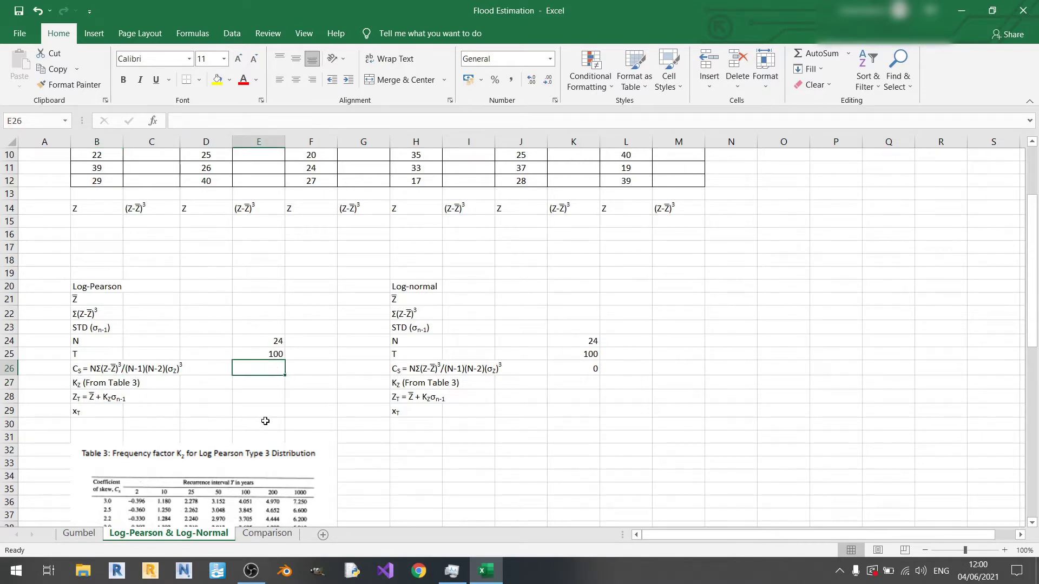
{"action": "left_click", "coordinate": [571, 369]}
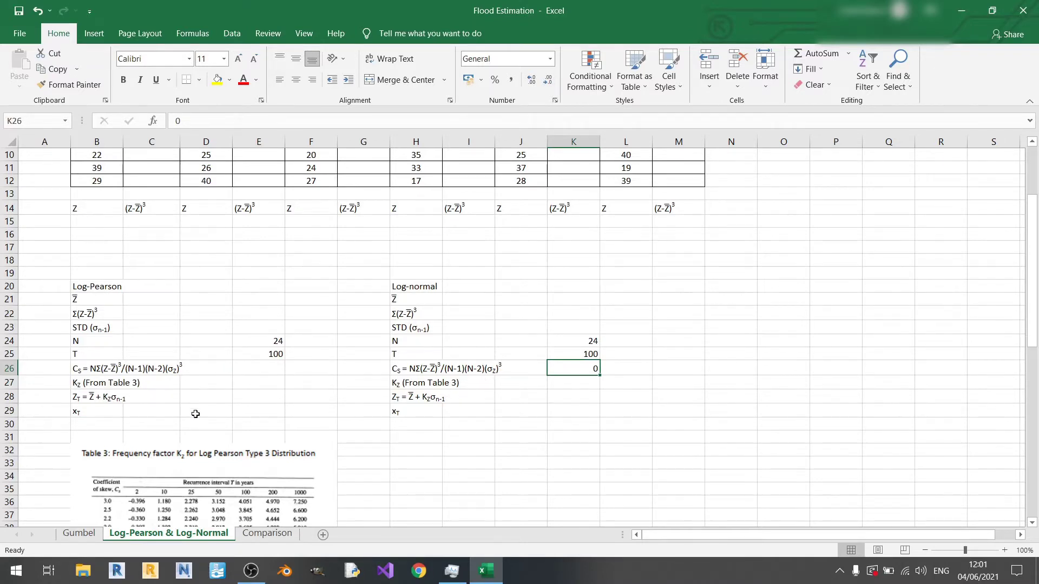
{"action": "scroll", "coordinate": [196, 414], "scroll_direction": "down", "scroll_amount": 5}
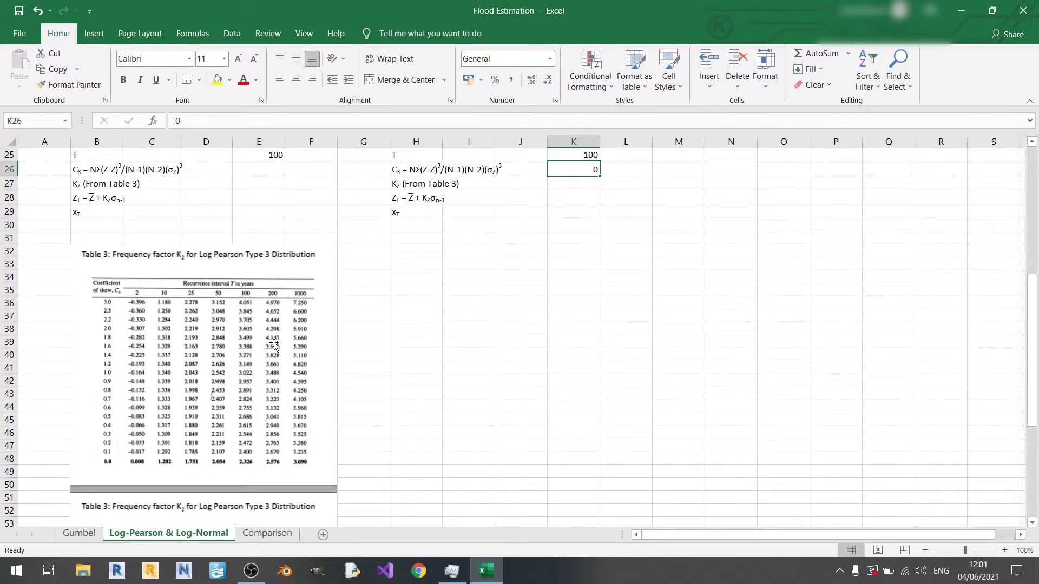
{"action": "scroll", "coordinate": [273, 345], "scroll_direction": "down", "scroll_amount": 2}
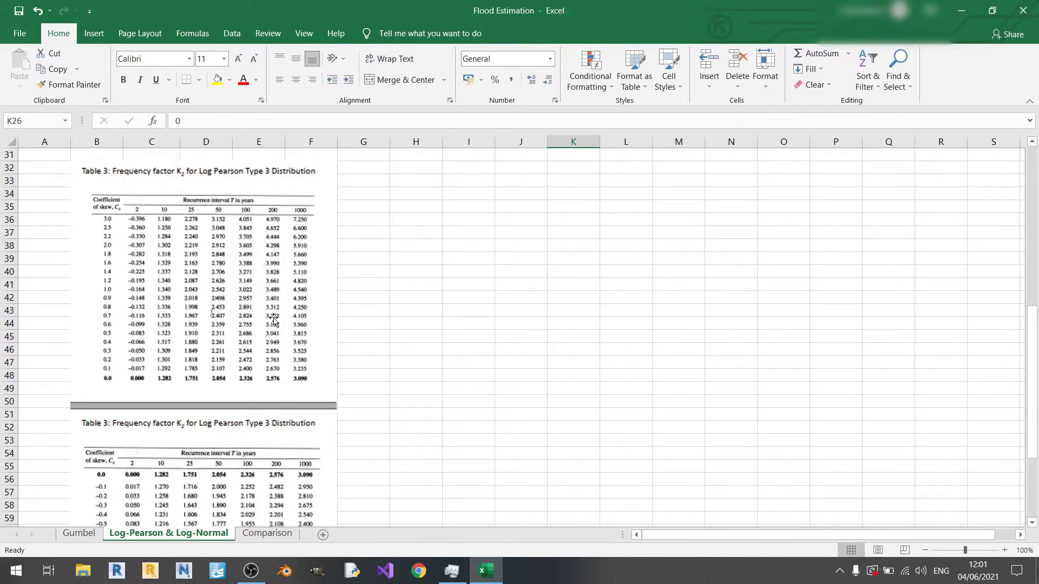
{"action": "scroll", "coordinate": [289, 340], "scroll_direction": "up", "scroll_amount": 5}
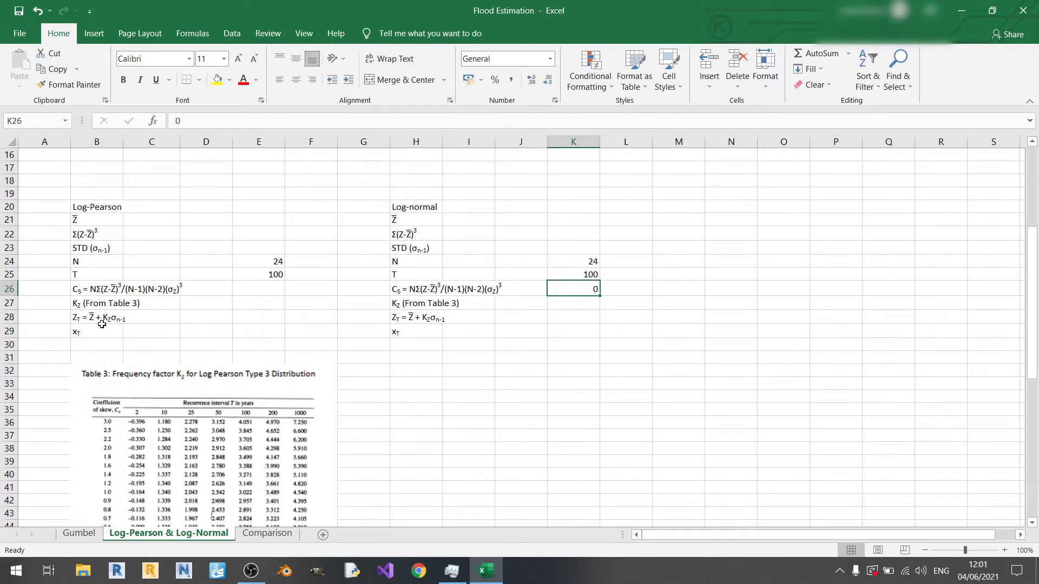
{"action": "left_click", "coordinate": [95, 332]}
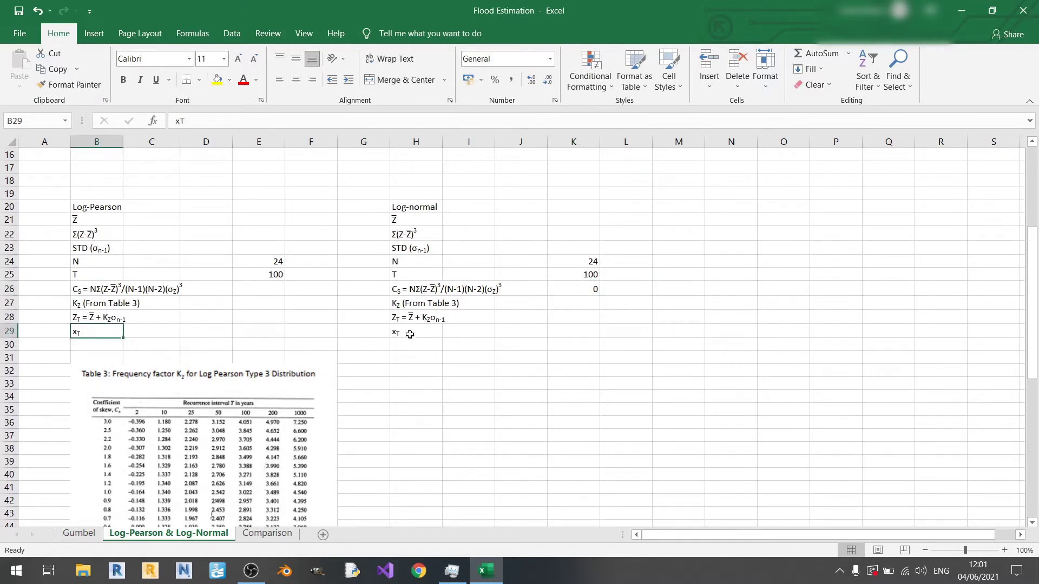
{"action": "scroll", "coordinate": [296, 360], "scroll_direction": "up", "scroll_amount": 4}
{"action": "scroll", "coordinate": [297, 360], "scroll_direction": "down", "scroll_amount": 2}
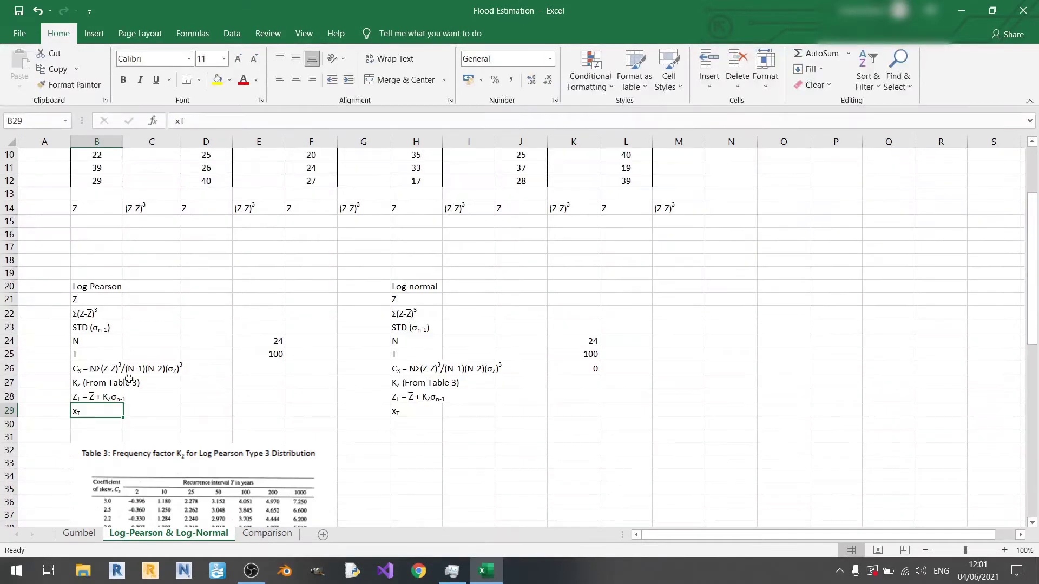
{"action": "left_click", "coordinate": [262, 358]}
{"action": "scroll", "coordinate": [301, 422], "scroll_direction": "up", "scroll_amount": 3}
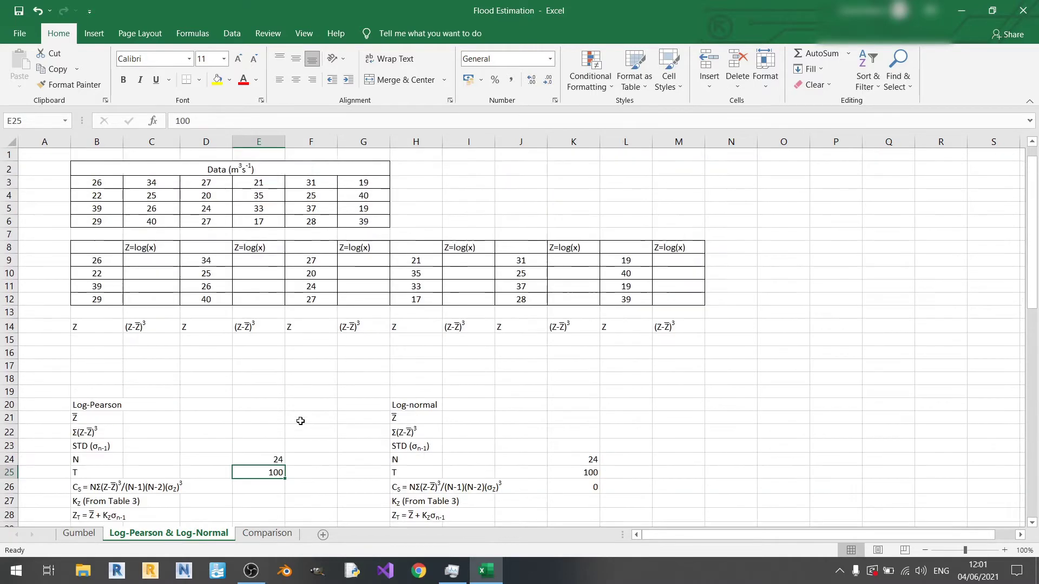
Step: Examine the flow data, the Z=log(x) and (Z-Z̄)³ tables, and the Log-Pearson mean, sum and standard deviation rows
{"action": "left_click_drag", "start_coordinate": [95, 184], "coordinate": [349, 222]}
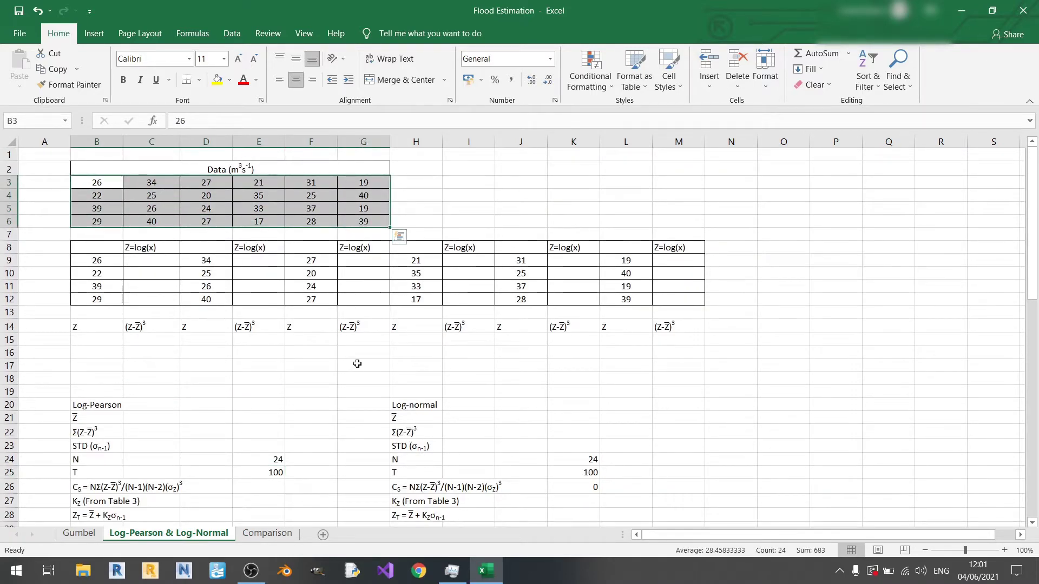
{"action": "left_click", "coordinate": [341, 393]}
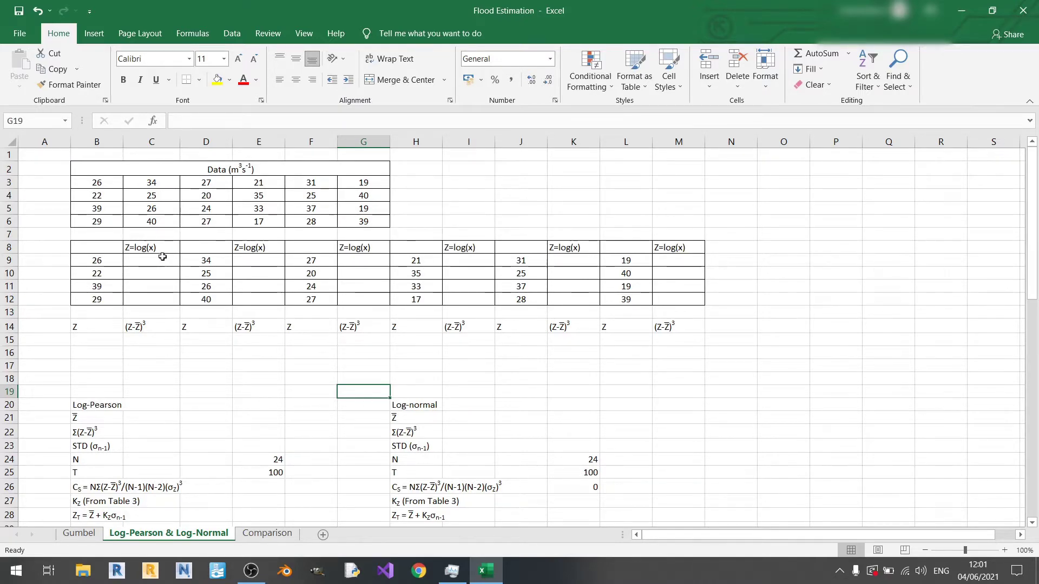
{"action": "left_click", "coordinate": [146, 260]}
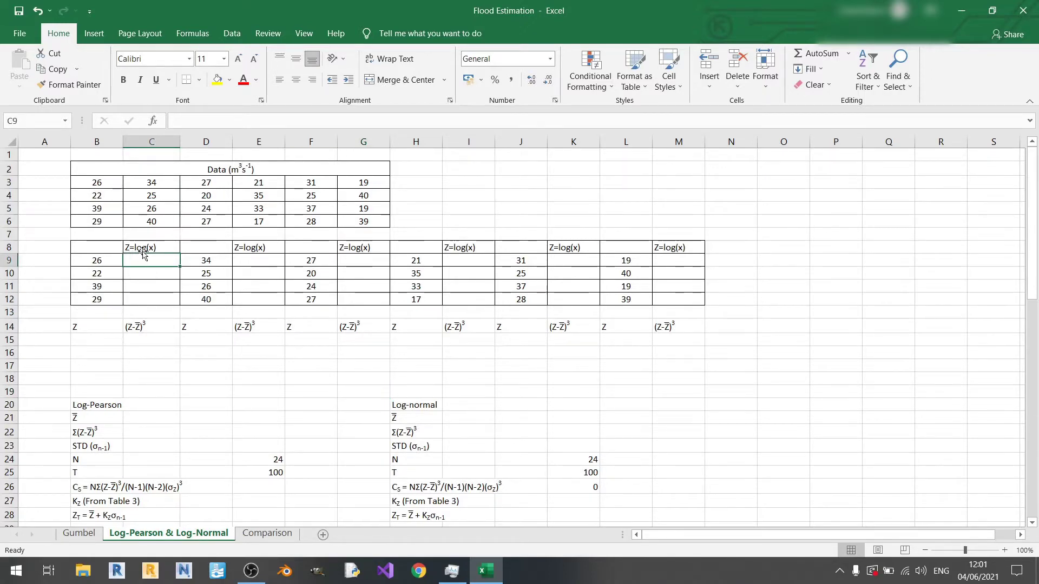
{"action": "left_click", "coordinate": [89, 260]}
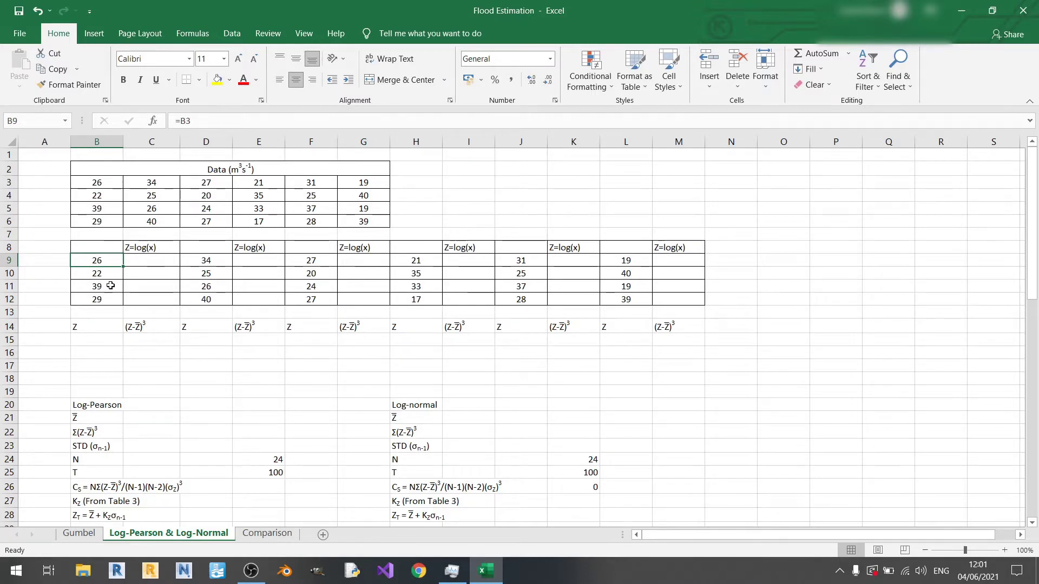
{"action": "scroll", "coordinate": [96, 325], "scroll_direction": "down", "scroll_amount": 1}
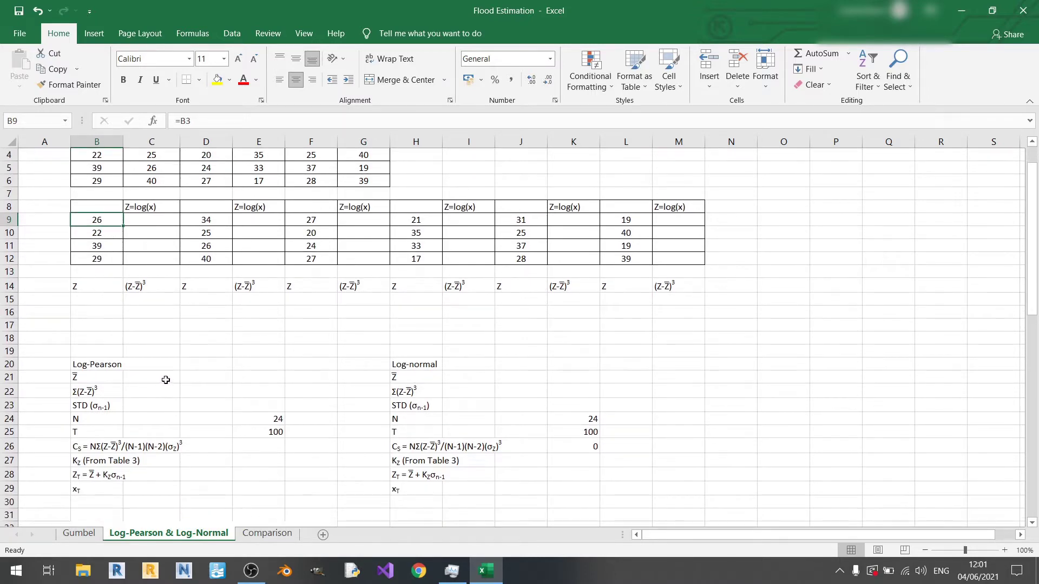
{"action": "left_click", "coordinate": [147, 298]}
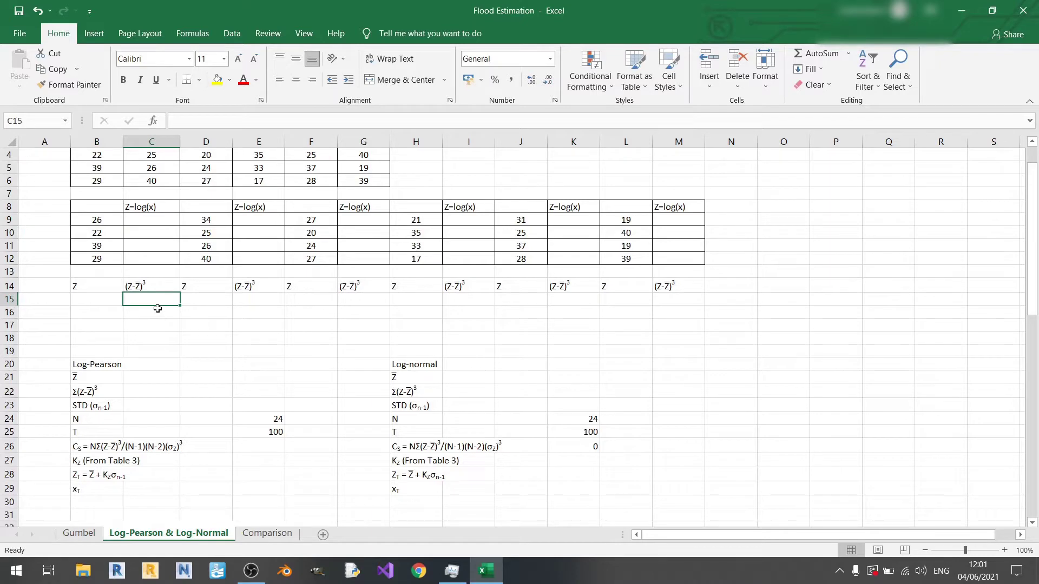
{"action": "left_click", "coordinate": [145, 390]}
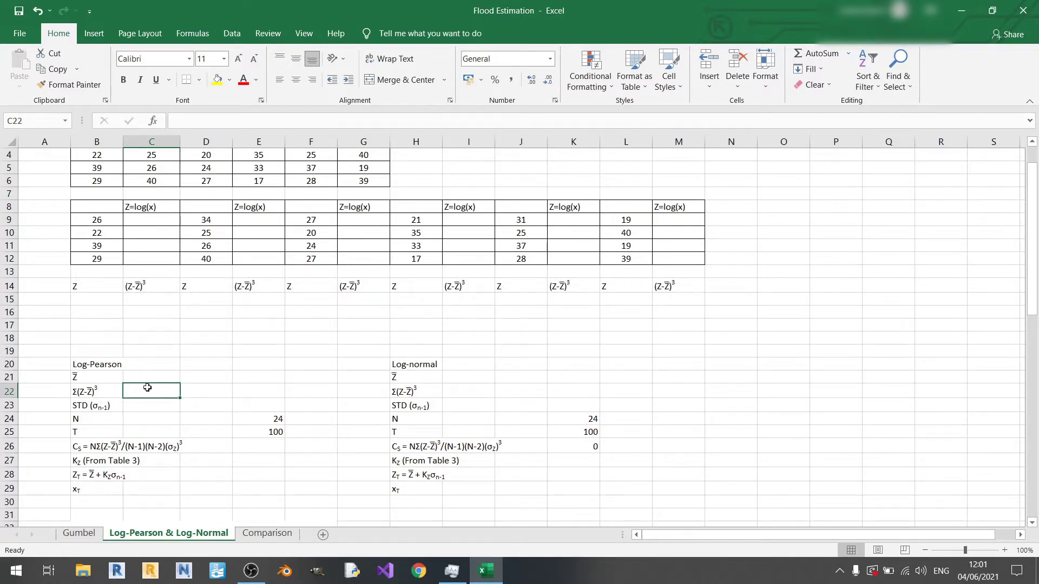
{"action": "left_click", "coordinate": [145, 374]}
{"action": "scroll", "coordinate": [139, 407], "scroll_direction": "up", "scroll_amount": 1}
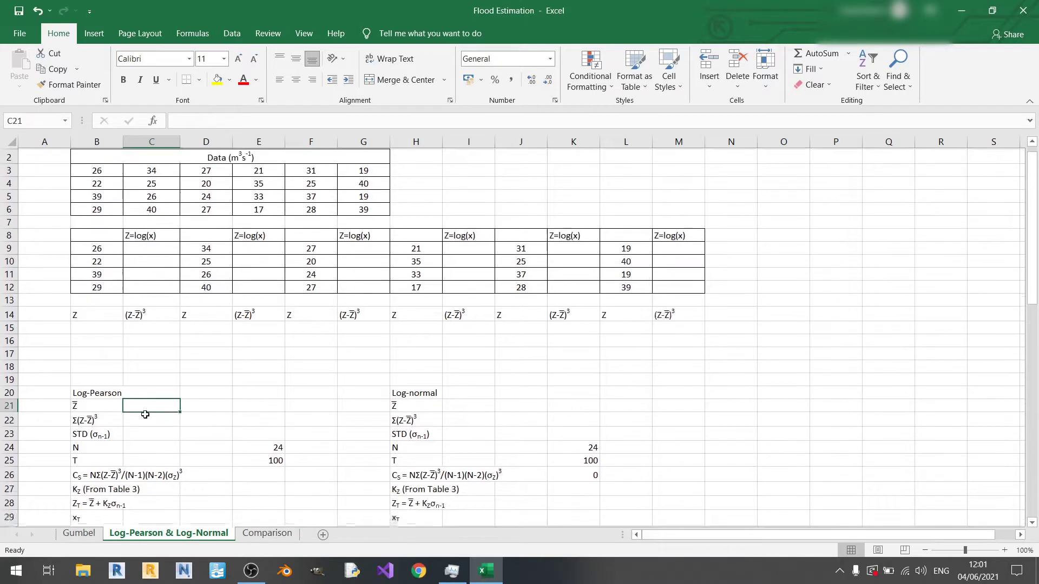
{"action": "scroll", "coordinate": [151, 435], "scroll_direction": "down", "scroll_amount": 1}
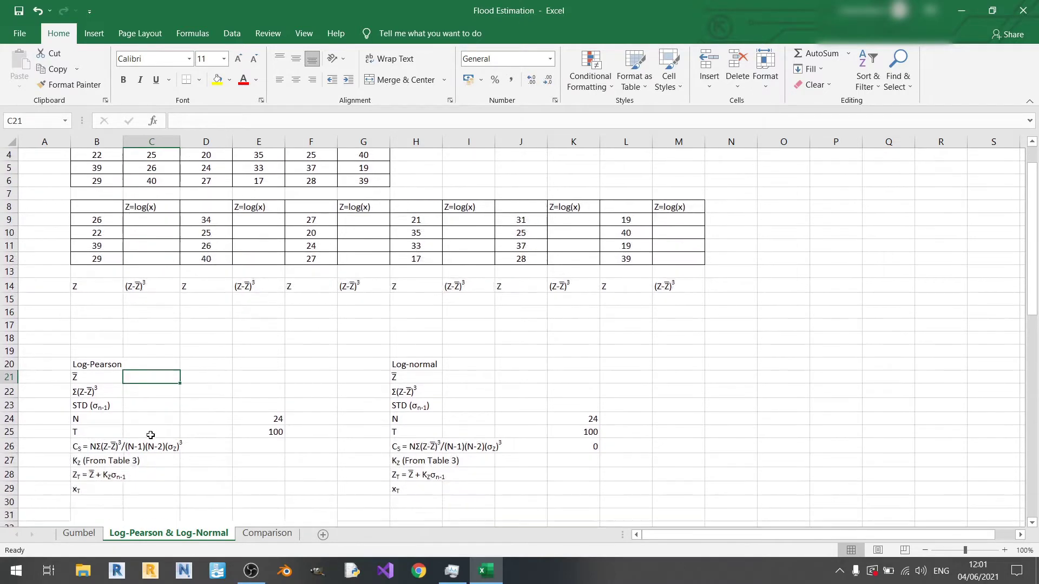
{"action": "left_click", "coordinate": [155, 407]}
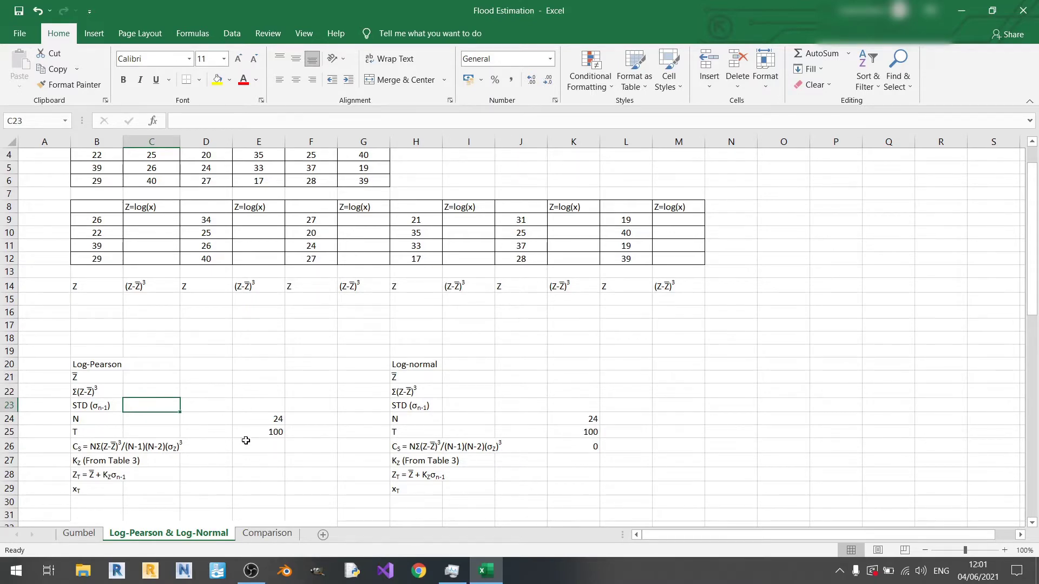
{"action": "scroll", "coordinate": [200, 430], "scroll_direction": "up", "scroll_amount": 1}
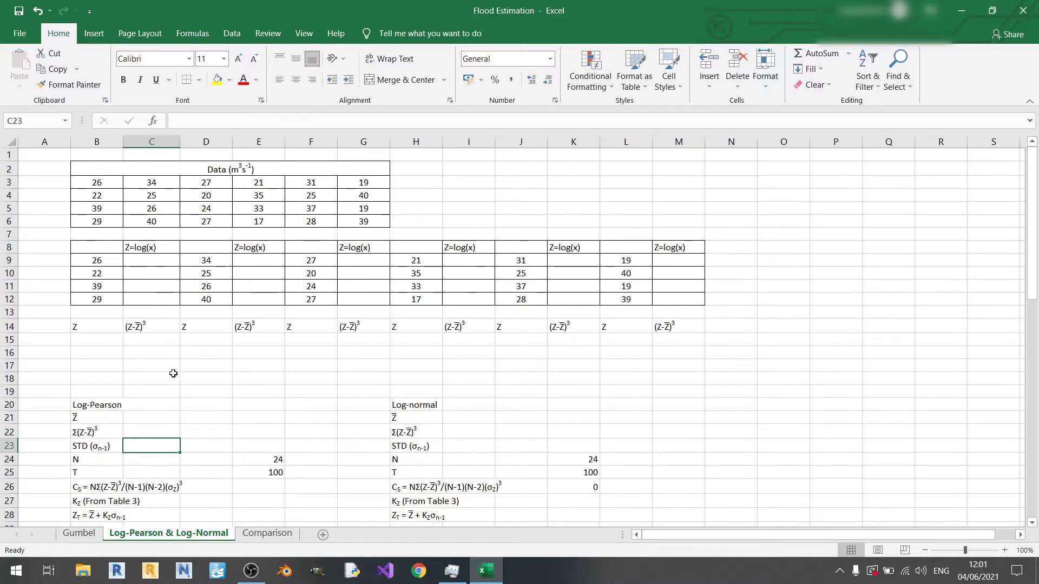
{"action": "scroll", "coordinate": [173, 440], "scroll_direction": "down", "scroll_amount": 2}
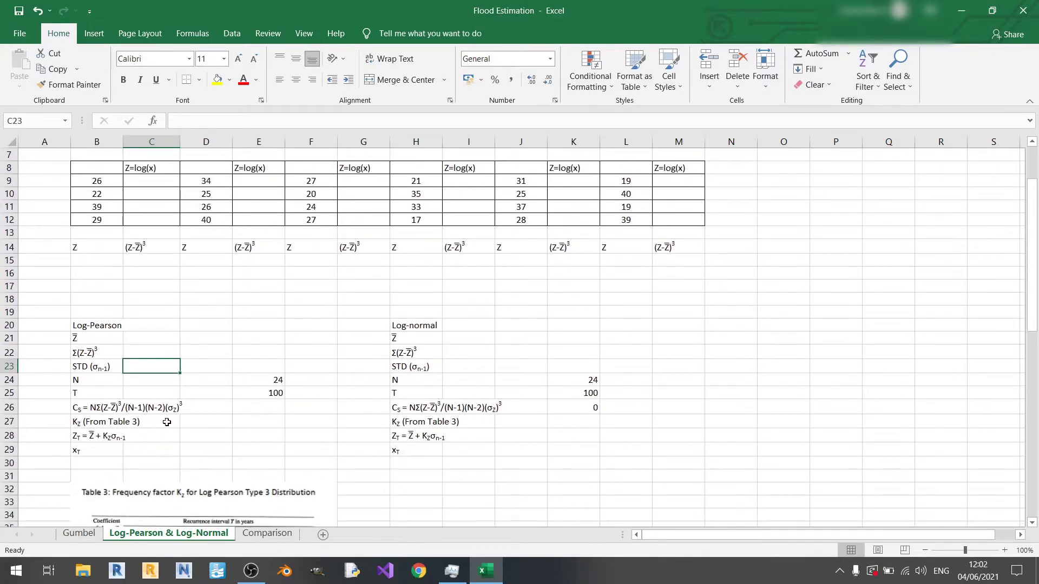
Step: Examine the result cells for the frequency factor, Z_T and x_T in the Log-Pearson and Log-normal sections
{"action": "left_click", "coordinate": [236, 424]}
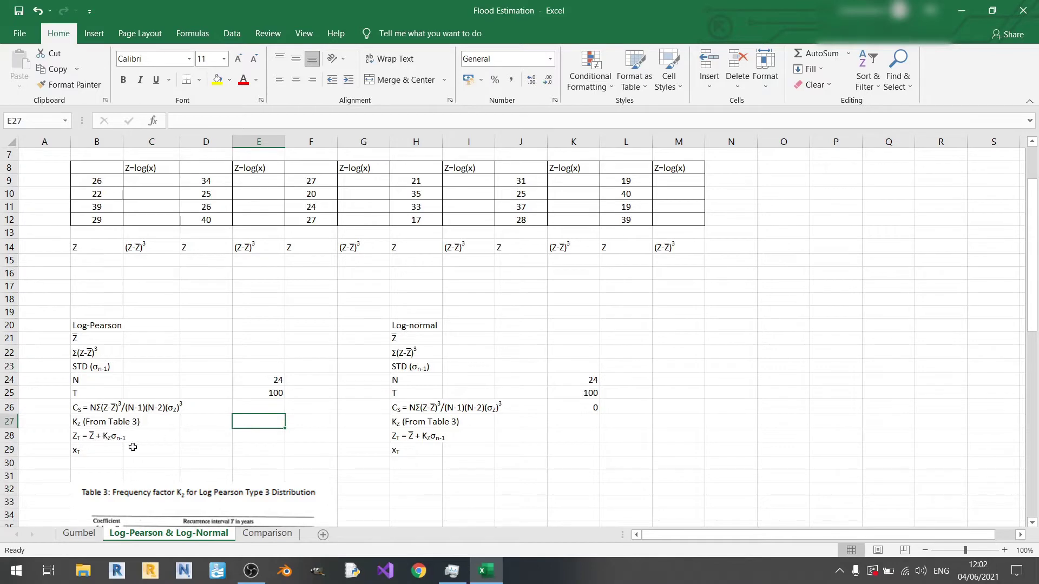
{"action": "left_click", "coordinate": [260, 437]}
{"action": "left_click", "coordinate": [249, 449]}
{"action": "scroll", "coordinate": [180, 449], "scroll_direction": "up", "scroll_amount": 2}
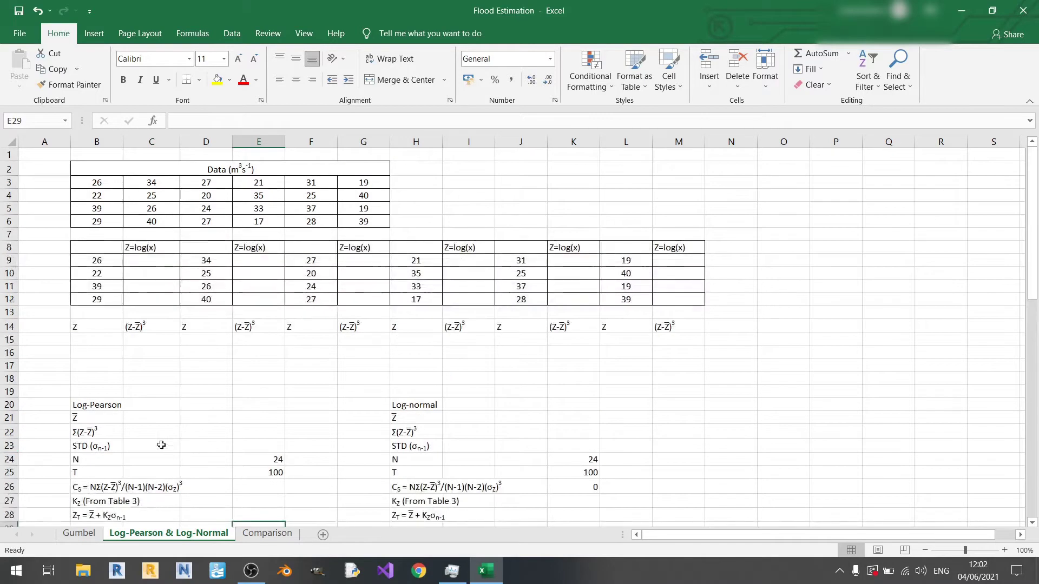
{"action": "scroll", "coordinate": [356, 444], "scroll_direction": "down", "scroll_amount": 3}
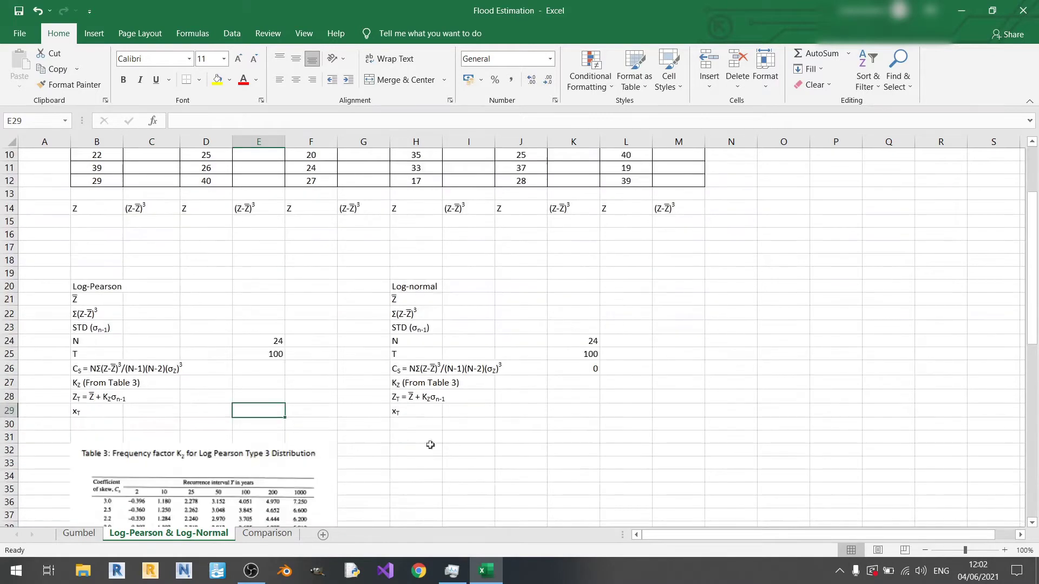
{"action": "left_click", "coordinate": [564, 379]}
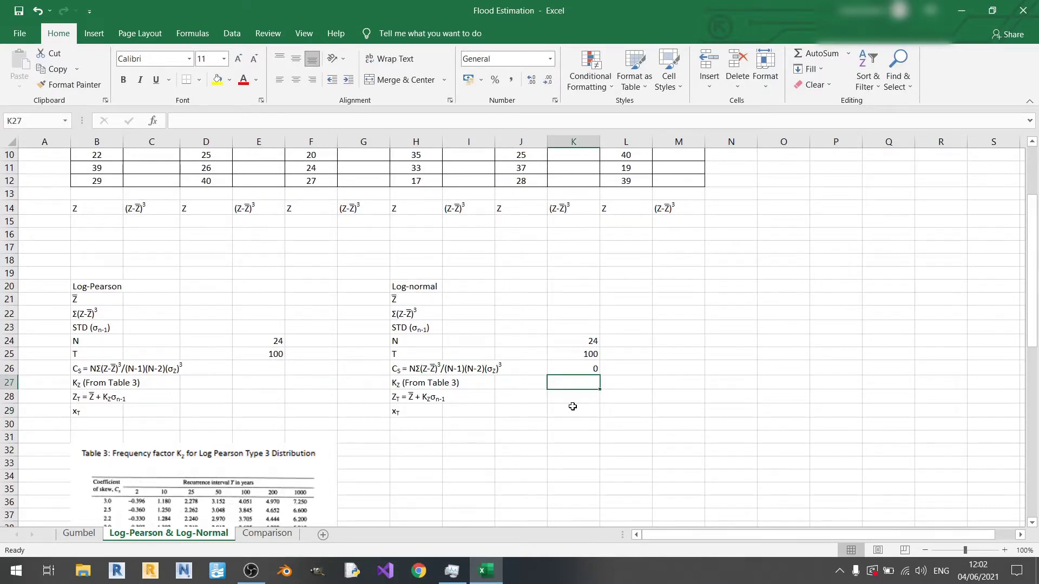
{"action": "left_click", "coordinate": [569, 397]}
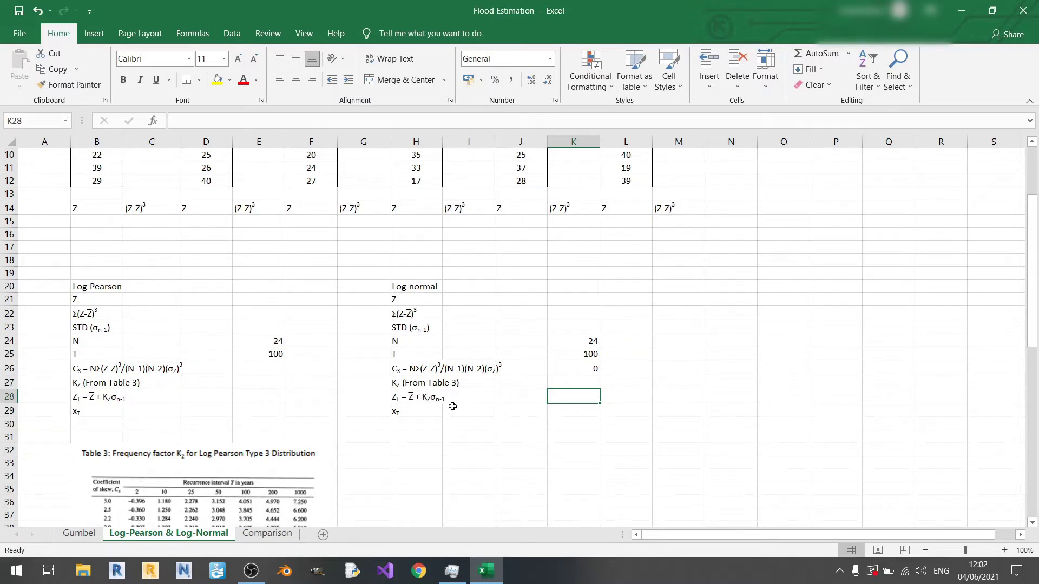
{"action": "scroll", "coordinate": [466, 408], "scroll_direction": "up", "scroll_amount": 3}
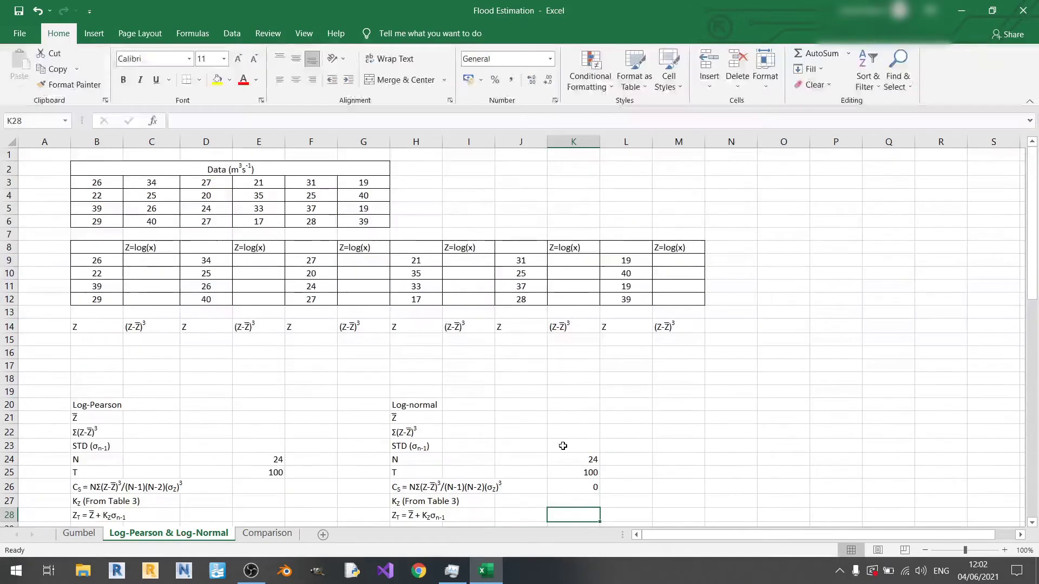
Step: Enter the formula =LOG10(B9) in cell C9 for the first Z=log(x) value
{"action": "left_click", "coordinate": [160, 263]}
{"action": "type", "text": "="}
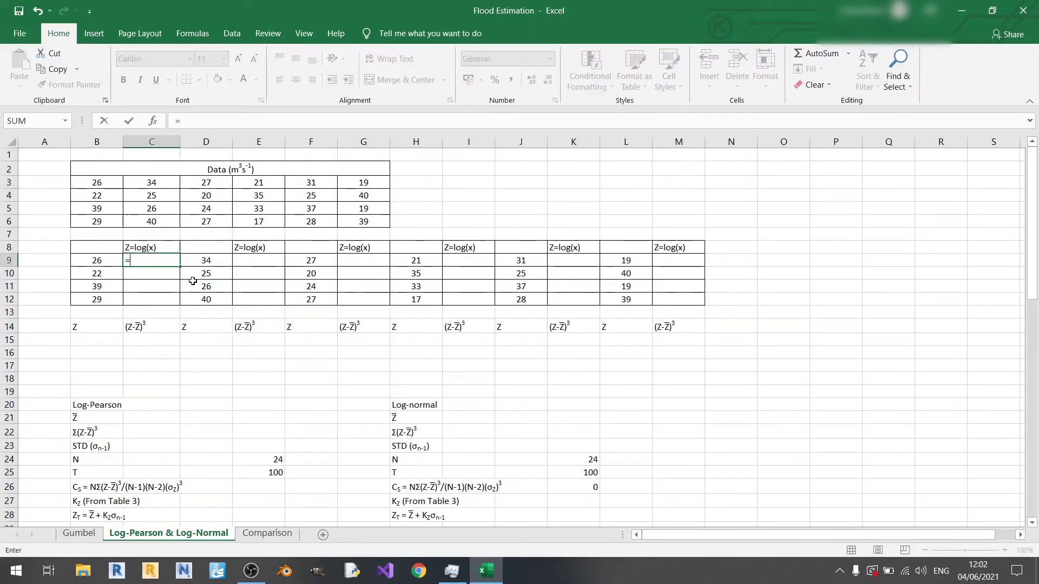
{"action": "type", "text": "LOG"}
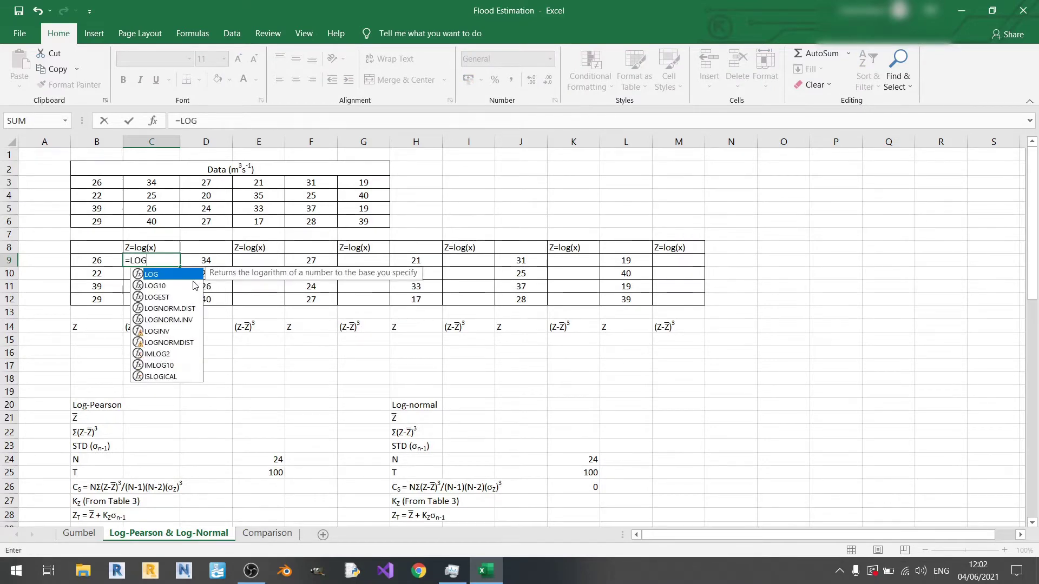
{"action": "double_click", "coordinate": [195, 285]}
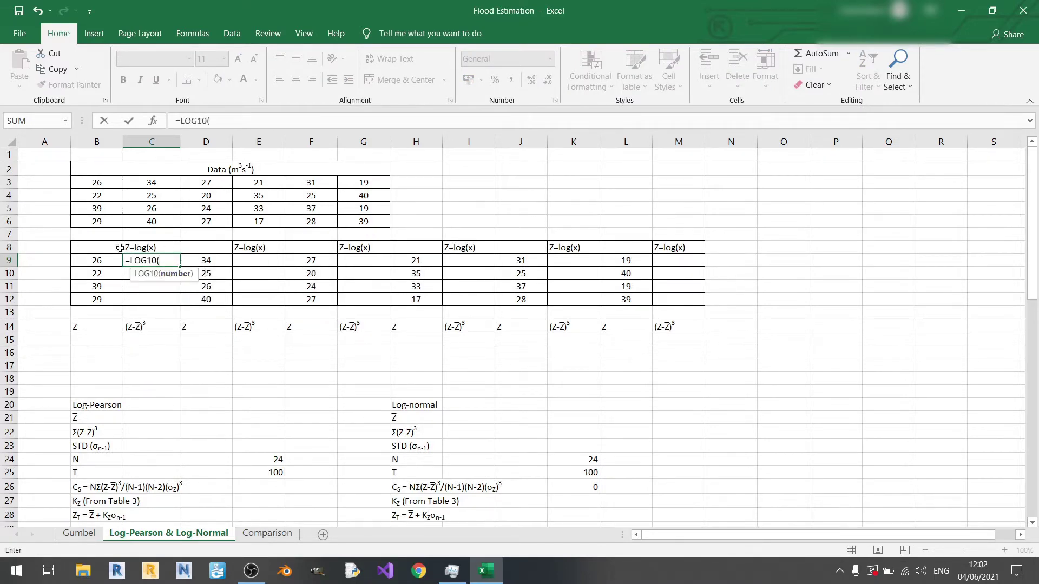
{"action": "left_click", "coordinate": [101, 261]}
{"action": "key", "text": "Return"}
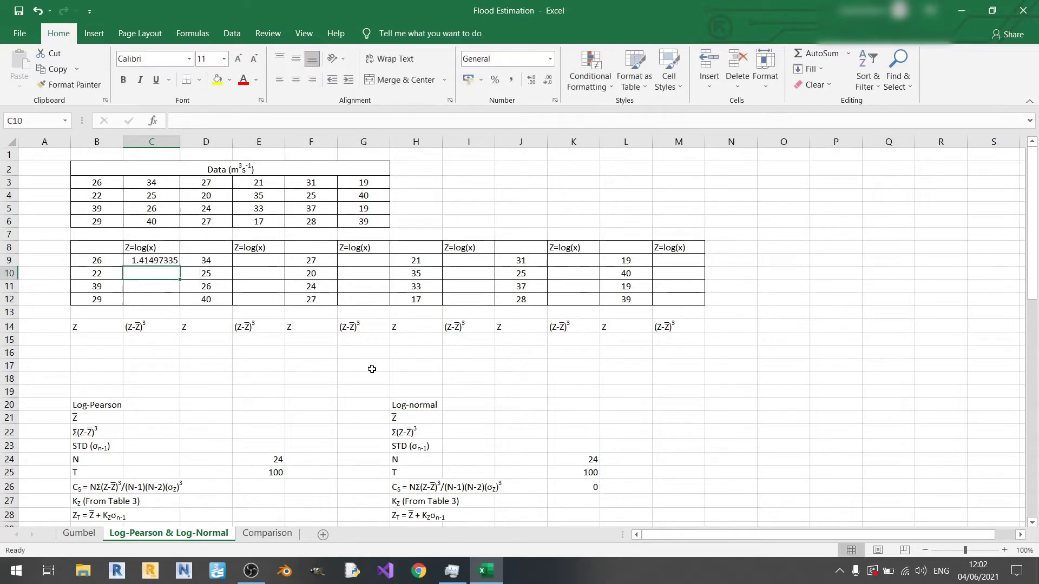
Step: Copy the C9 logarithm formula into E9, G9, I9, K9 and M9, the first rows of the other Z=log(x) columns
{"action": "left_click", "coordinate": [161, 262]}
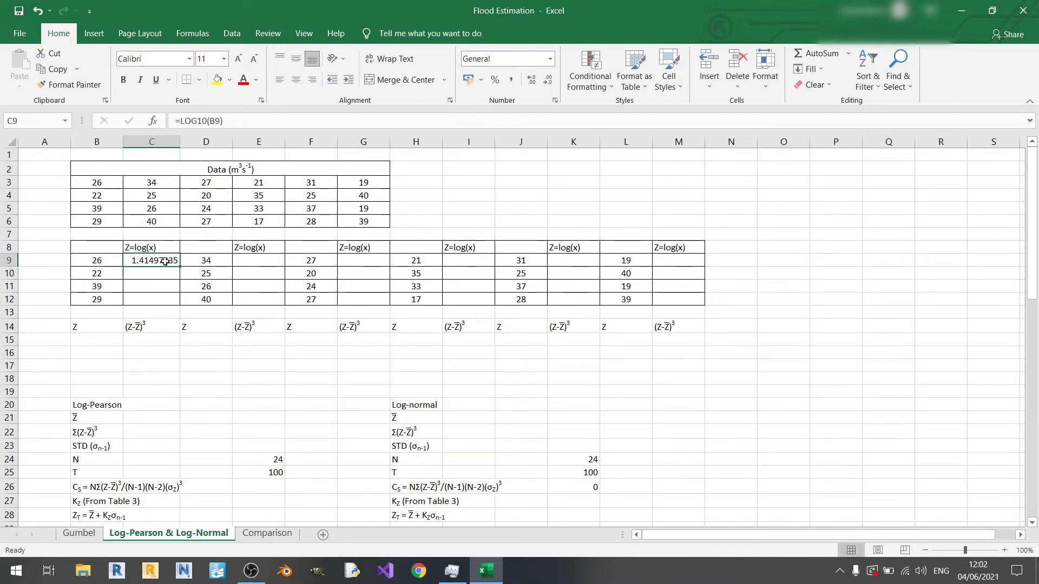
{"action": "key", "text": "ctrl+c"}
{"action": "left_click", "coordinate": [279, 263]}
{"action": "key", "text": "ctrl+v"}
{"action": "left_click", "coordinate": [360, 261]}
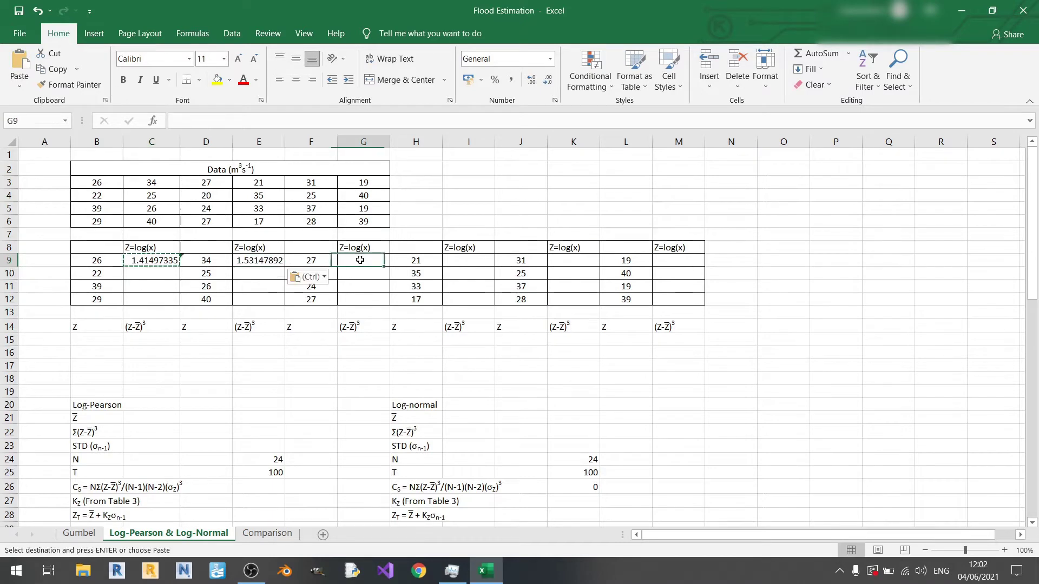
{"action": "key", "text": "ctrl+v"}
{"action": "left_click", "coordinate": [476, 262]}
{"action": "key", "text": "ctrl+v"}
{"action": "left_click", "coordinate": [570, 260]}
{"action": "key", "text": "ctrl+v"}
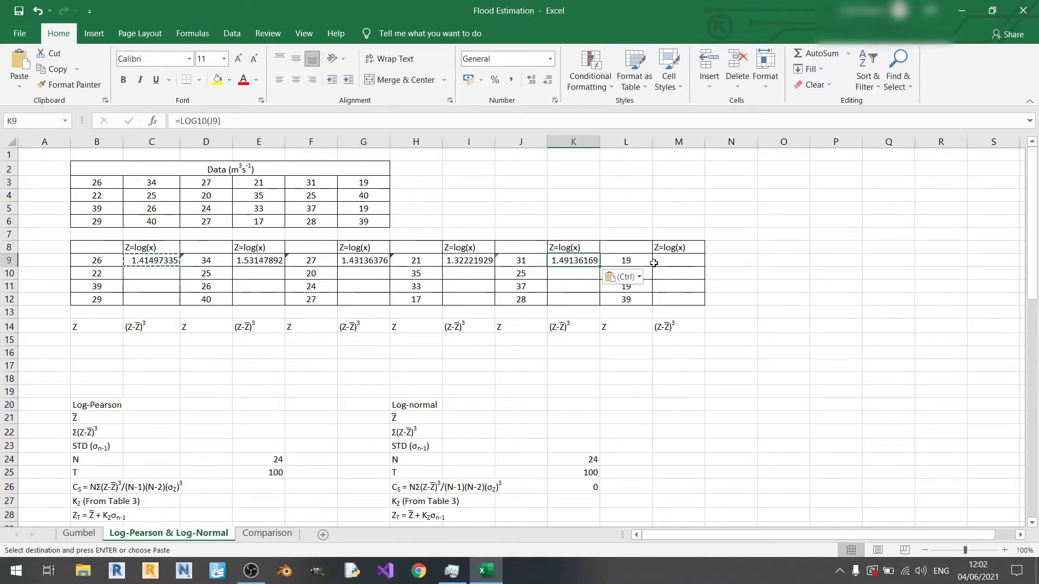
{"action": "left_click", "coordinate": [663, 263]}
{"action": "key", "text": "ctrl+v"}
{"action": "left_click", "coordinate": [151, 262]}
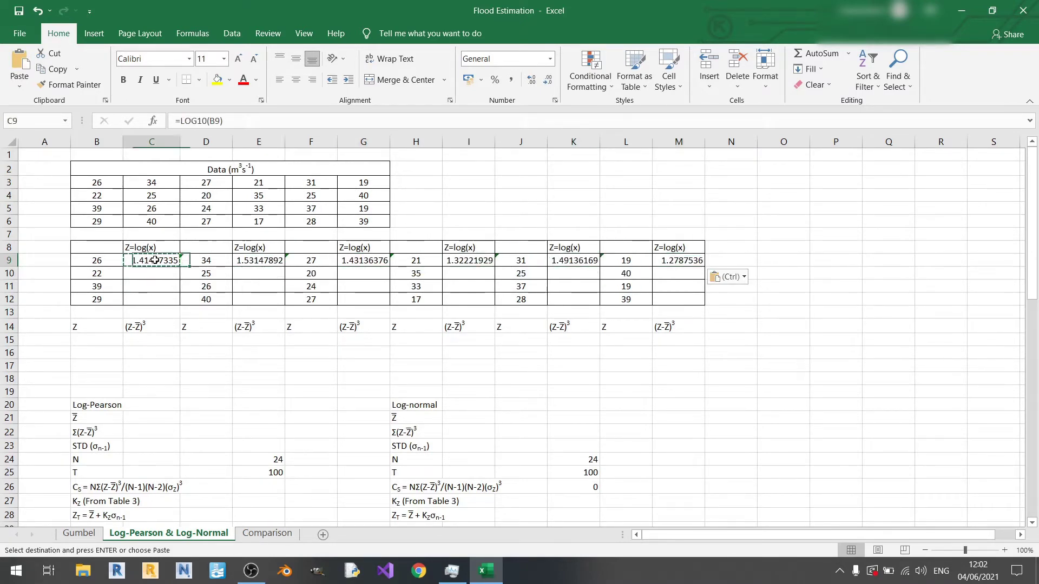
Step: Fill the logarithm formulas in C9, E9, G9, I9, K9 and M9 down through row 12 of their columns
{"action": "left_click_drag", "start_coordinate": [179, 267], "coordinate": [176, 302]}
{"action": "left_click", "coordinate": [261, 264]}
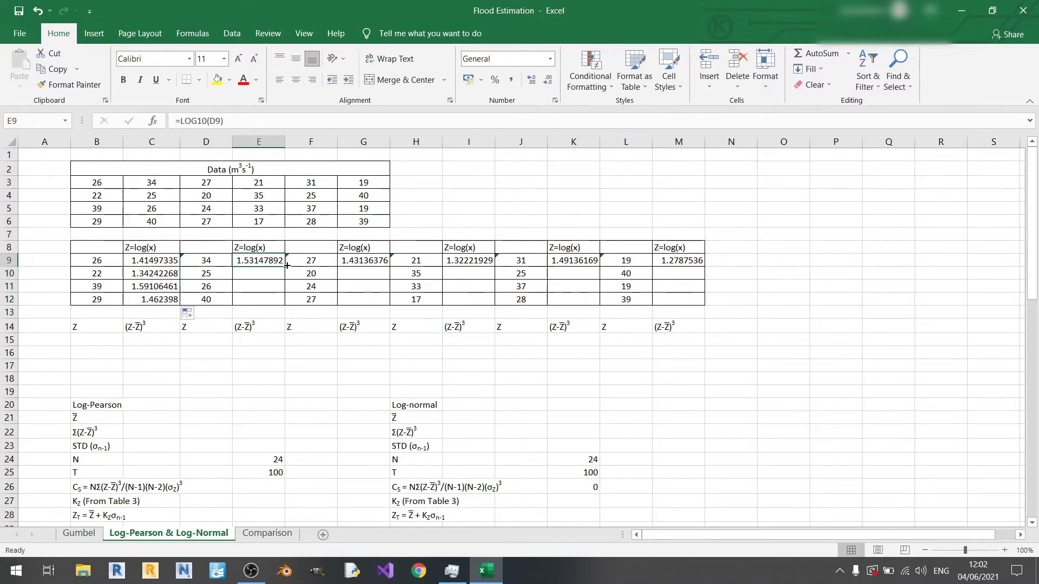
{"action": "left_click_drag", "start_coordinate": [285, 266], "coordinate": [282, 301]}
{"action": "left_click", "coordinate": [364, 261]}
{"action": "left_click_drag", "start_coordinate": [389, 267], "coordinate": [388, 301]}
{"action": "left_click", "coordinate": [484, 263]}
{"action": "left_click_drag", "start_coordinate": [495, 267], "coordinate": [495, 301]}
{"action": "left_click", "coordinate": [574, 262]}
{"action": "left_click_drag", "start_coordinate": [600, 272], "coordinate": [600, 302]}
{"action": "left_click", "coordinate": [679, 262]}
{"action": "left_click_drag", "start_coordinate": [706, 266], "coordinate": [705, 303]}
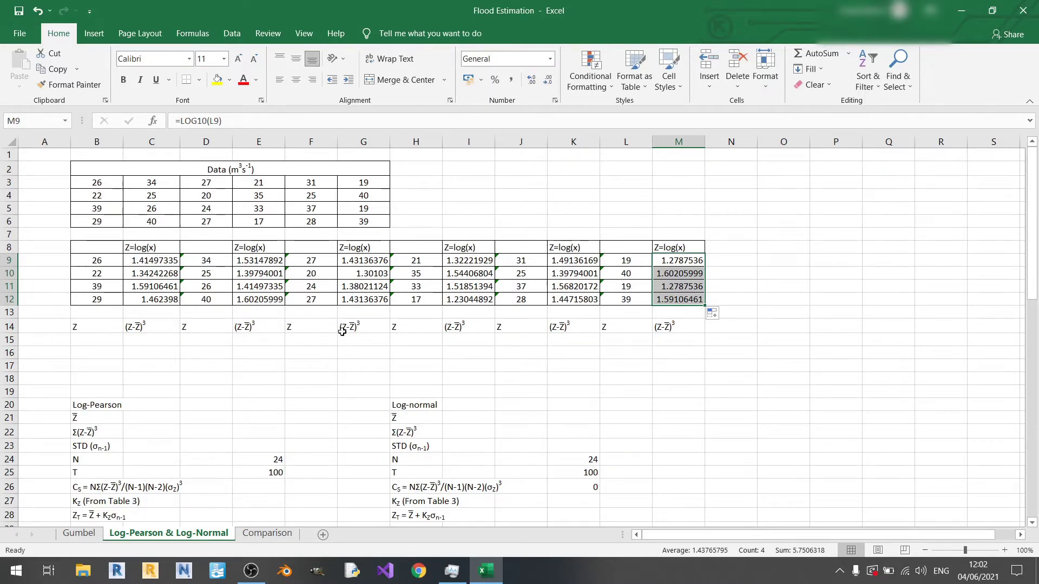
Step: Check the cell references behind E10, J10 and K10 in the Z=log(x) table
{"action": "left_click", "coordinate": [266, 276]}
{"action": "double_click", "coordinate": [266, 276]}
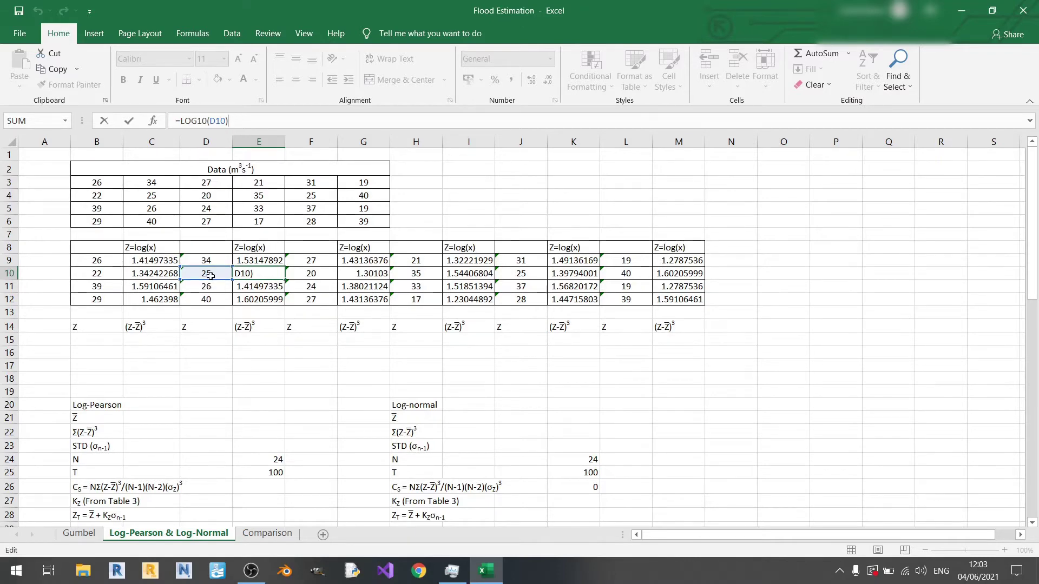
{"action": "left_click", "coordinate": [239, 366]}
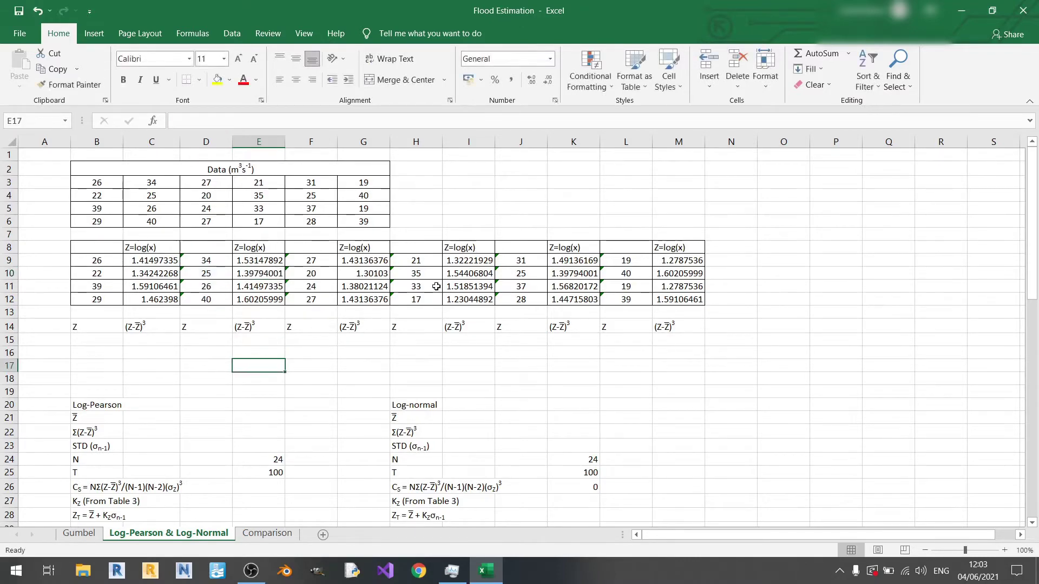
{"action": "left_click", "coordinate": [524, 275]}
{"action": "type", "text": "=F4"}
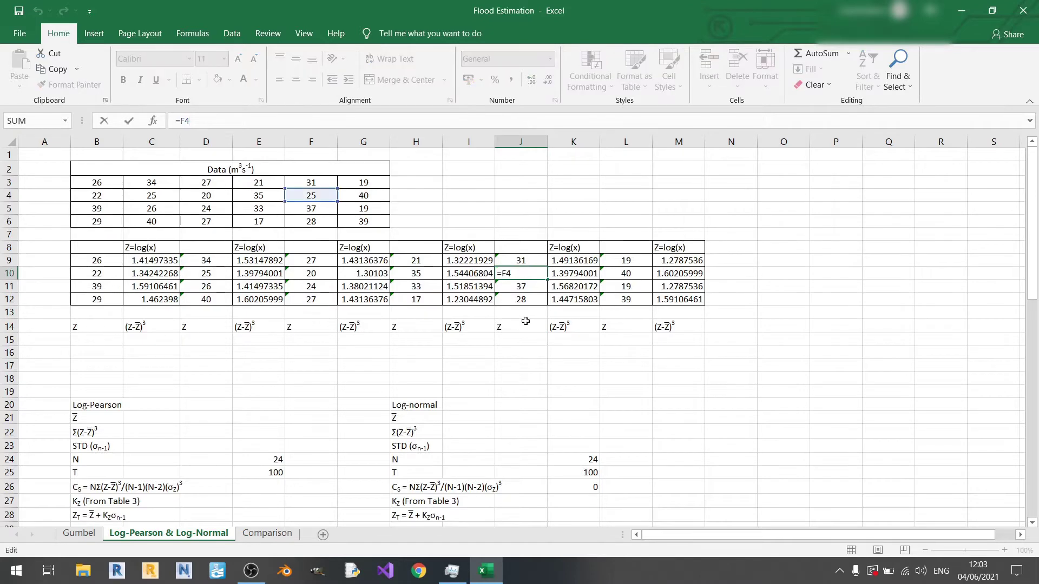
{"action": "left_click", "coordinate": [529, 358]}
{"action": "left_click", "coordinate": [558, 277]}
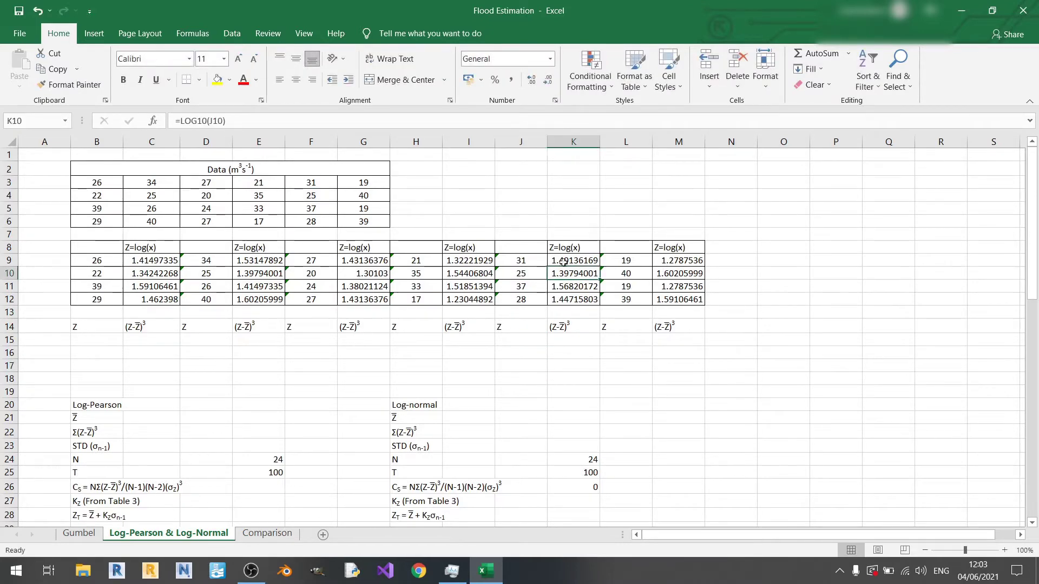
{"action": "key", "text": "F2"}
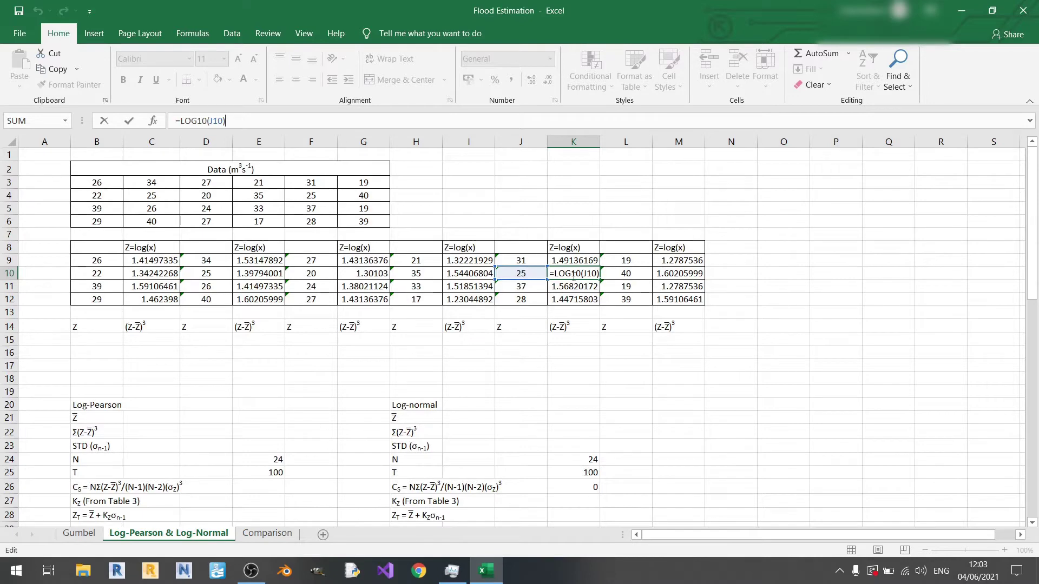
{"action": "left_click", "coordinate": [137, 363]}
Step: Paste C9:C12 and E9:E12 as links into the Z columns starting at B15 and D15
{"action": "left_click_drag", "start_coordinate": [144, 263], "coordinate": [155, 299]}
{"action": "key", "text": "ctrl+c"}
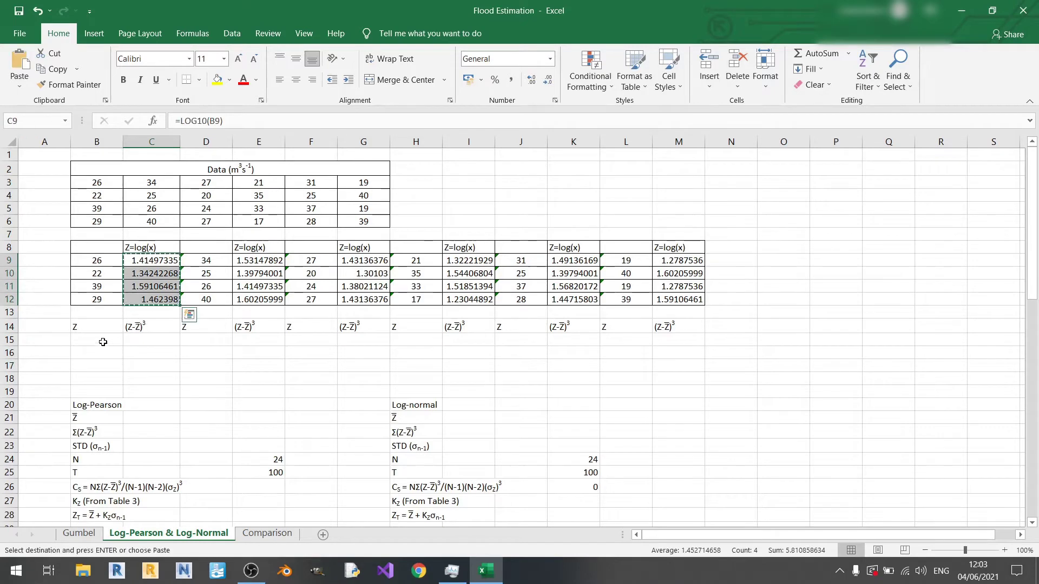
{"action": "right_click", "coordinate": [103, 341]}
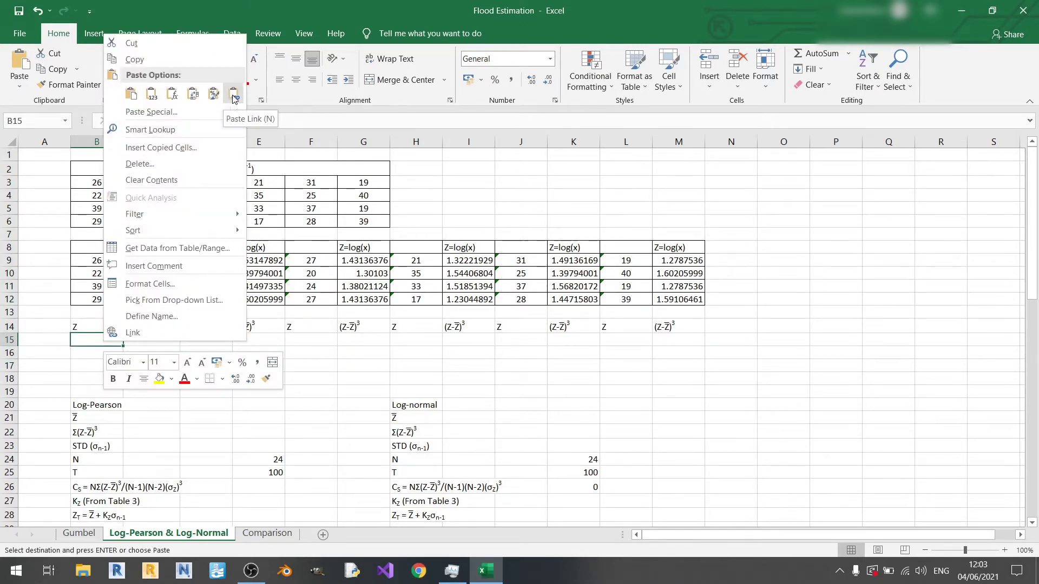
{"action": "left_click", "coordinate": [230, 98]}
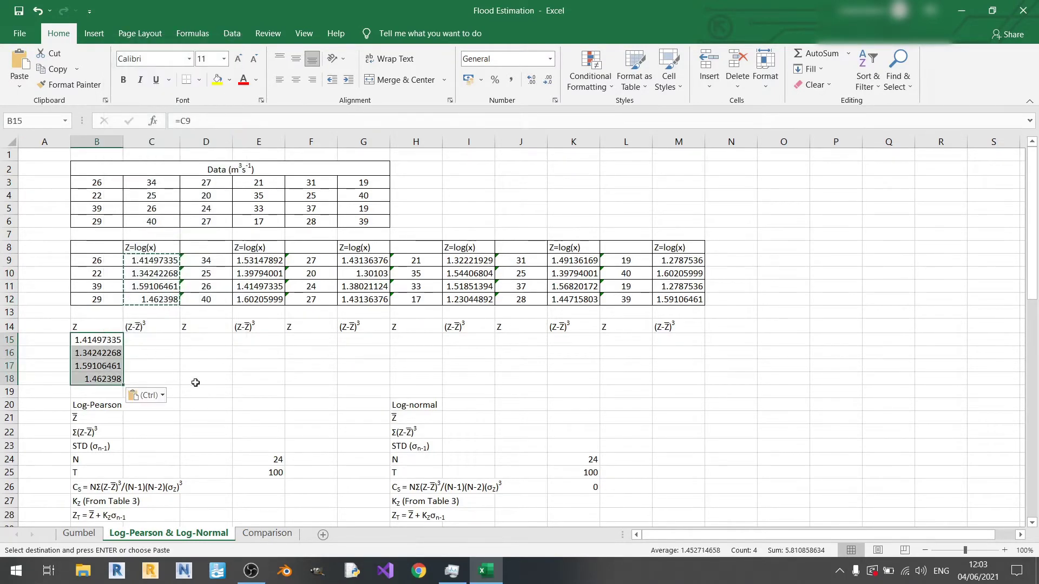
{"action": "left_click", "coordinate": [184, 366]}
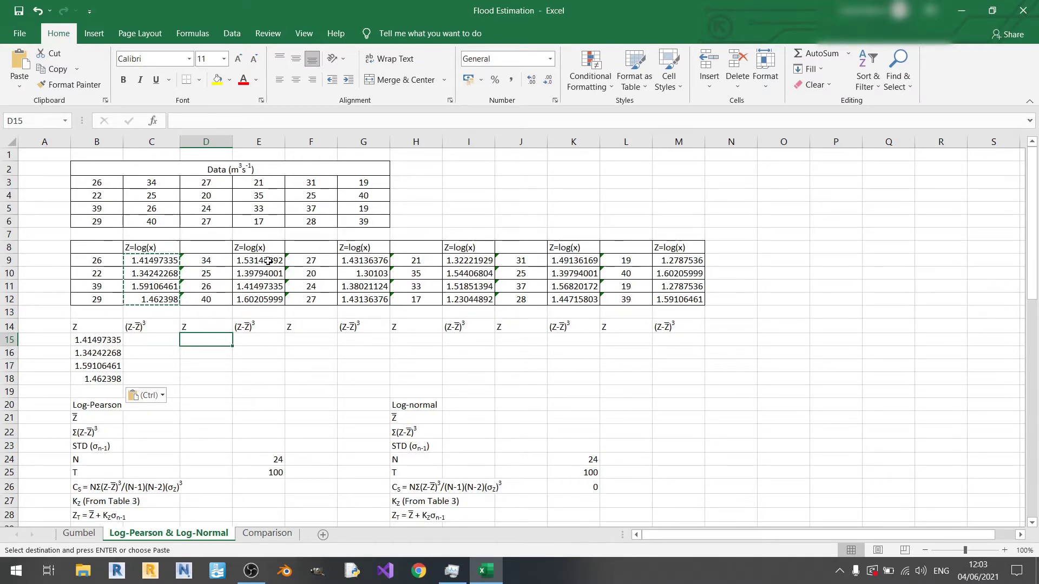
{"action": "left_click_drag", "start_coordinate": [262, 260], "coordinate": [269, 309]}
{"action": "right_click", "coordinate": [224, 339]}
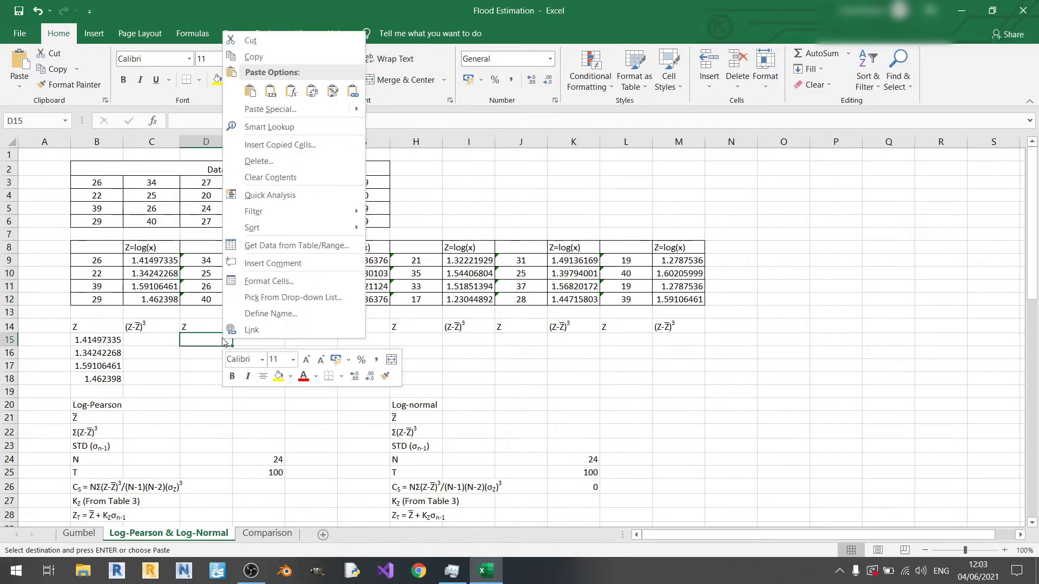
Step: Paste G9:G12 and I9:I12 as links into the Z columns starting at F15 and H15
{"action": "left_click_drag", "start_coordinate": [376, 263], "coordinate": [368, 300]}
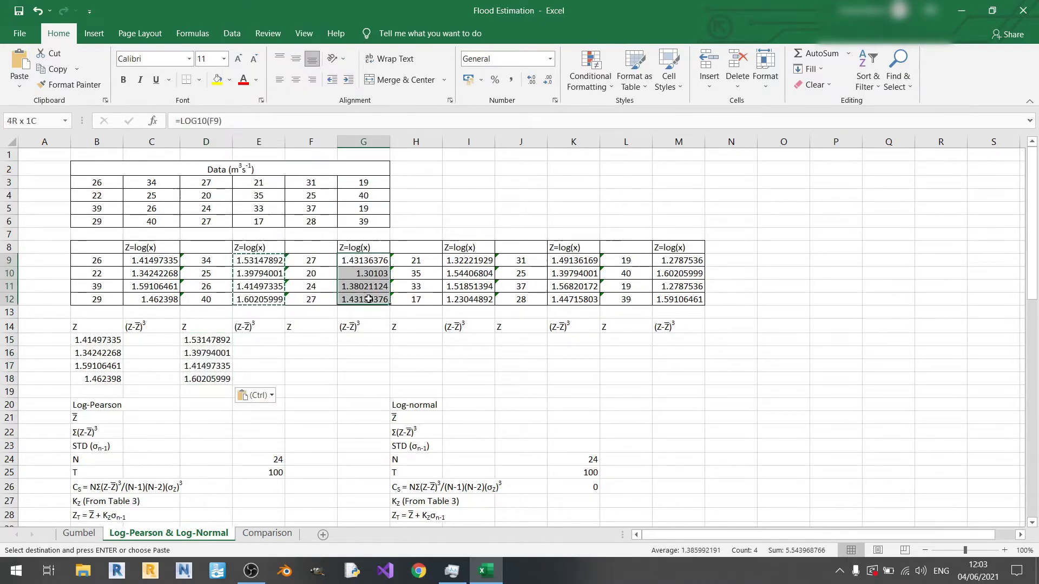
{"action": "key", "text": "ctrl+c"}
{"action": "left_click", "coordinate": [325, 340]}
{"action": "right_click", "coordinate": [330, 342]}
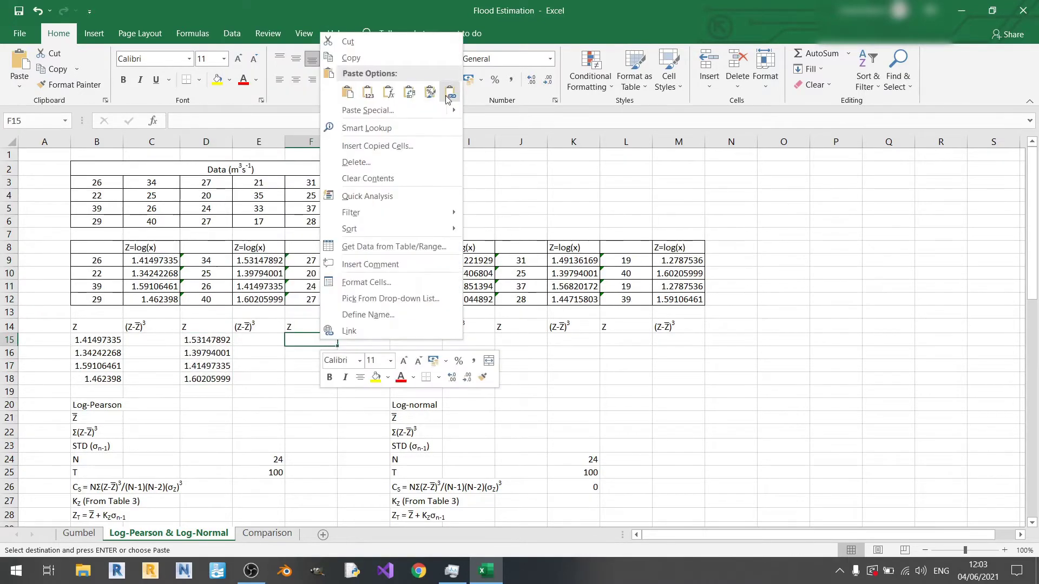
{"action": "left_click", "coordinate": [450, 94]}
{"action": "left_click_drag", "start_coordinate": [464, 261], "coordinate": [467, 299]}
{"action": "key", "text": "ctrl+c"}
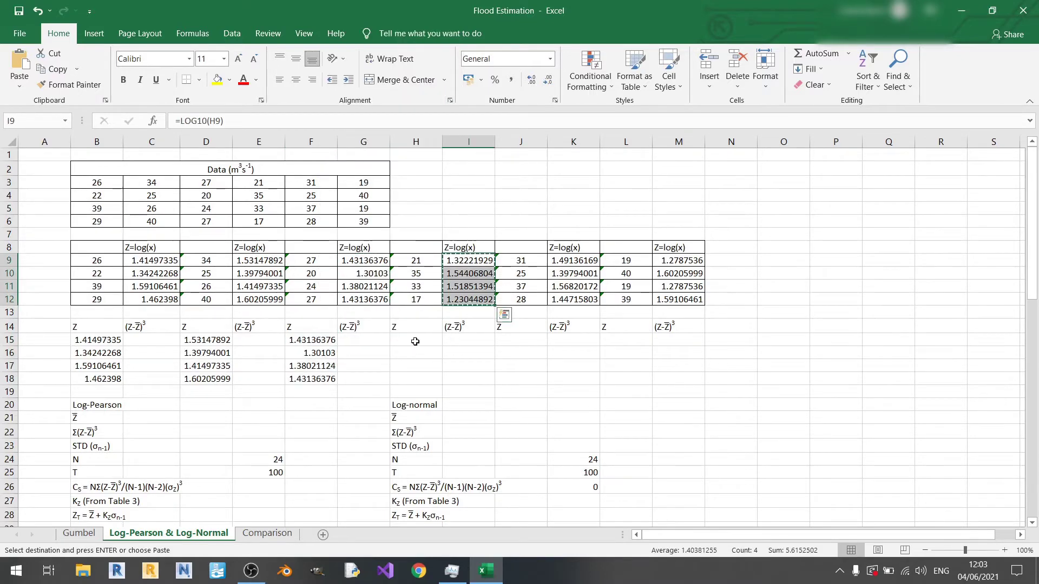
{"action": "right_click", "coordinate": [417, 340]}
{"action": "left_click", "coordinate": [546, 95]}
Step: Paste K9:K12 and M9:M12 as links into the Z columns starting at J15 and L15
{"action": "left_click_drag", "start_coordinate": [575, 261], "coordinate": [578, 300]}
{"action": "key", "text": "ctrl+c"}
{"action": "left_click", "coordinate": [522, 341]}
{"action": "right_click", "coordinate": [524, 341]}
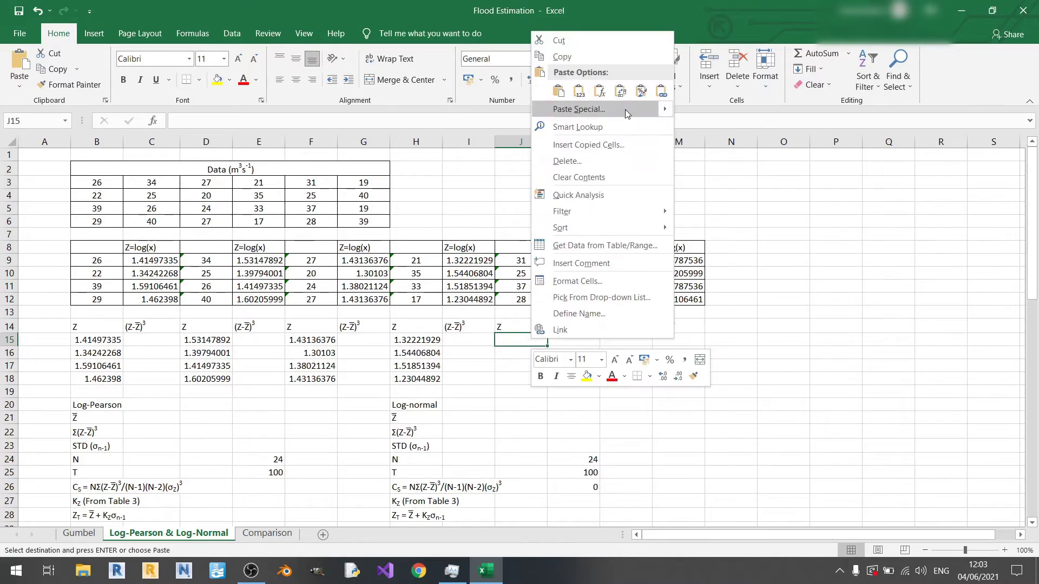
{"action": "left_click", "coordinate": [659, 95]}
{"action": "left_click_drag", "start_coordinate": [673, 261], "coordinate": [676, 299]}
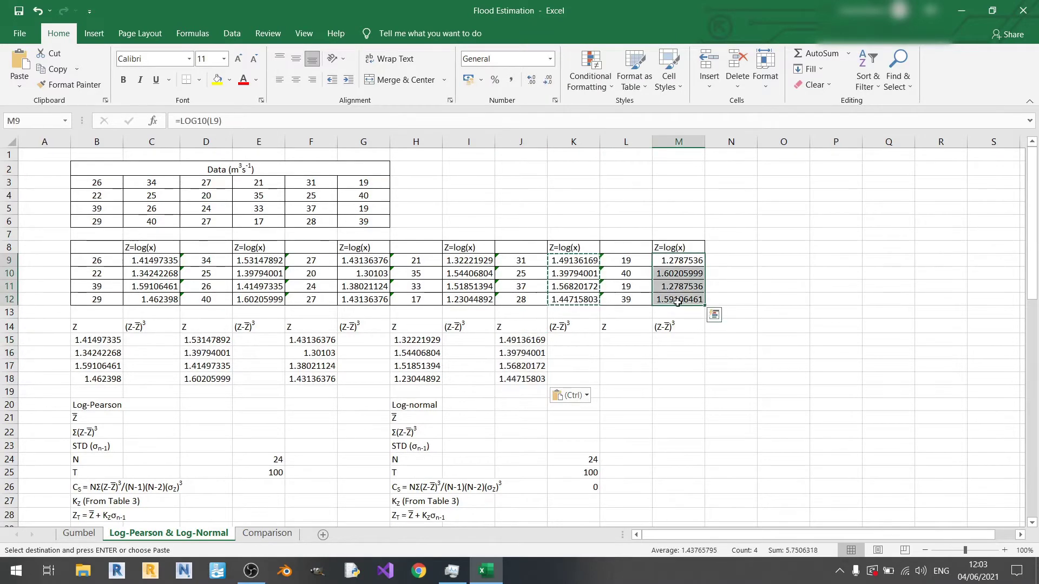
{"action": "key", "text": "ctrl+c"}
{"action": "left_click", "coordinate": [634, 337]}
{"action": "right_click", "coordinate": [634, 338]}
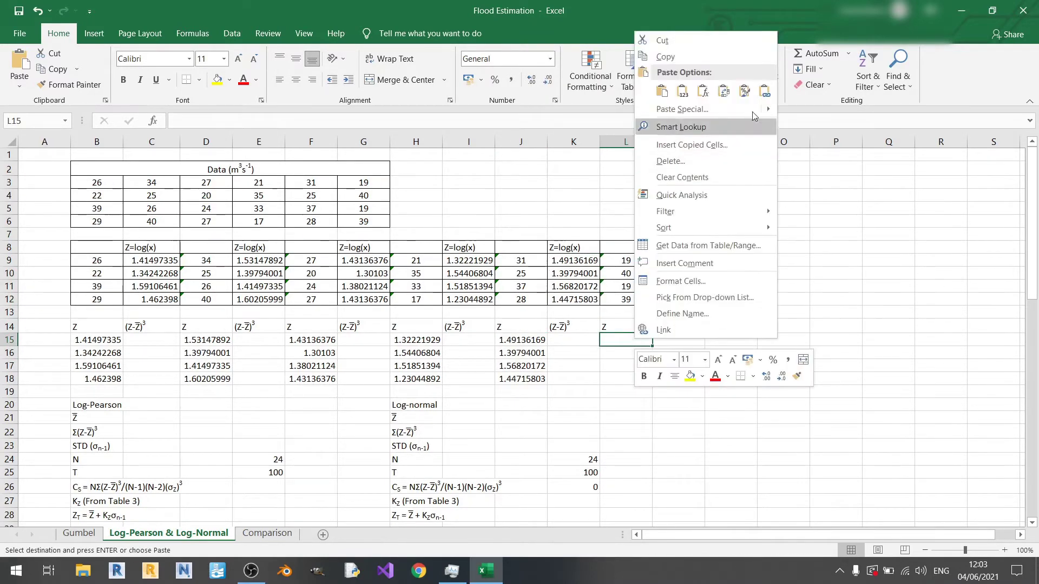
{"action": "left_click", "coordinate": [764, 96]}
Step: Enter =AVERAGE(B3:G6) in cell E21 for the Log-Pearson mean Z̄
{"action": "left_click", "coordinate": [159, 340]}
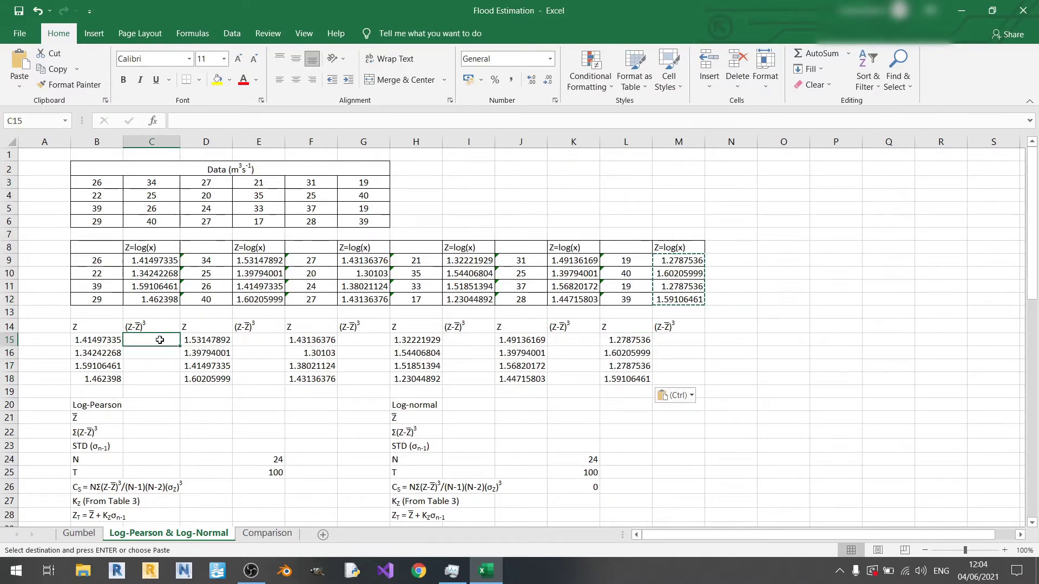
{"action": "left_click", "coordinate": [261, 418]}
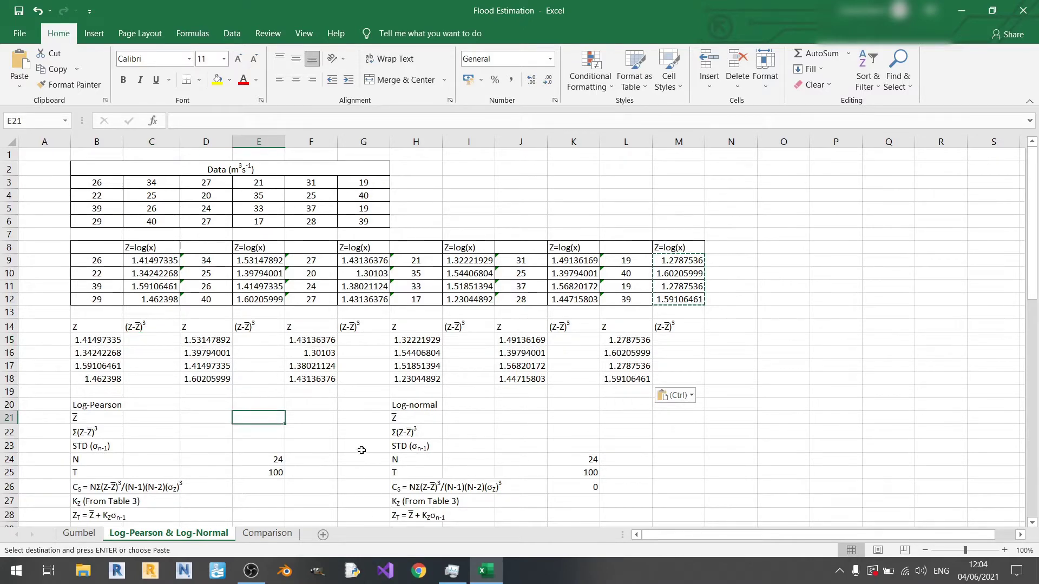
{"action": "type", "text": "="}
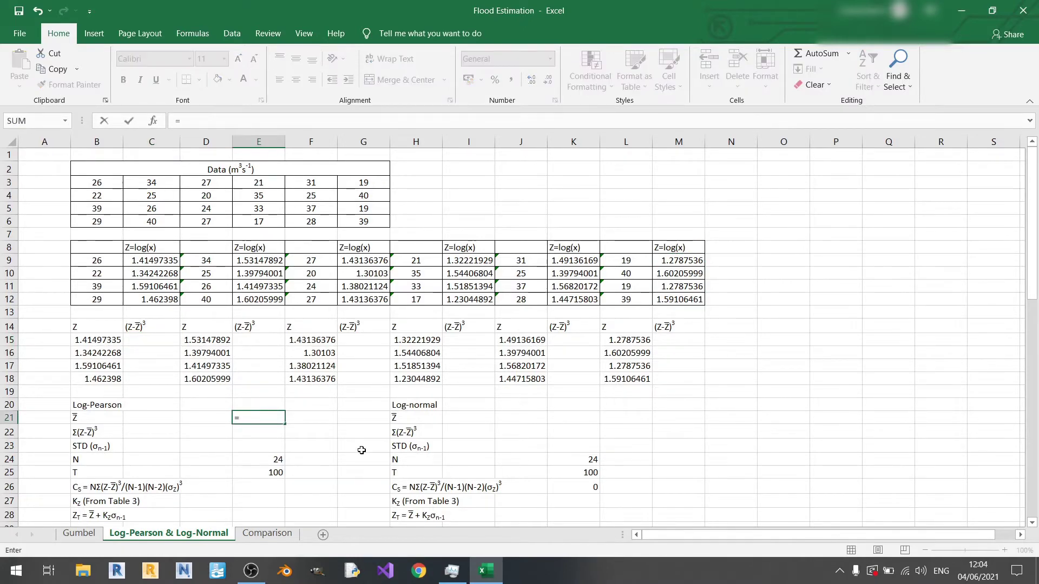
{"action": "type", "text": "AVE"}
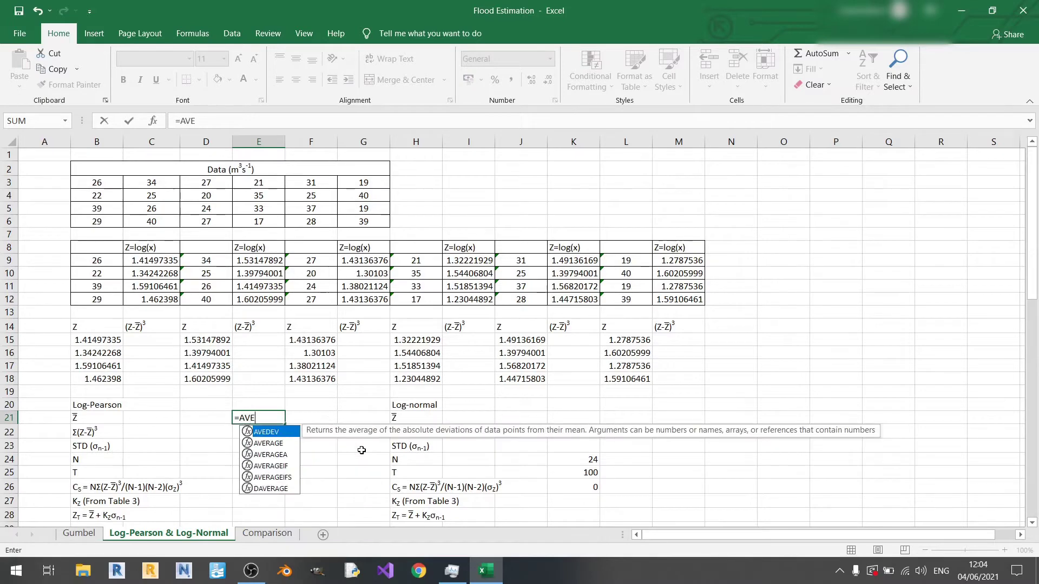
{"action": "type", "text": "RAGE("}
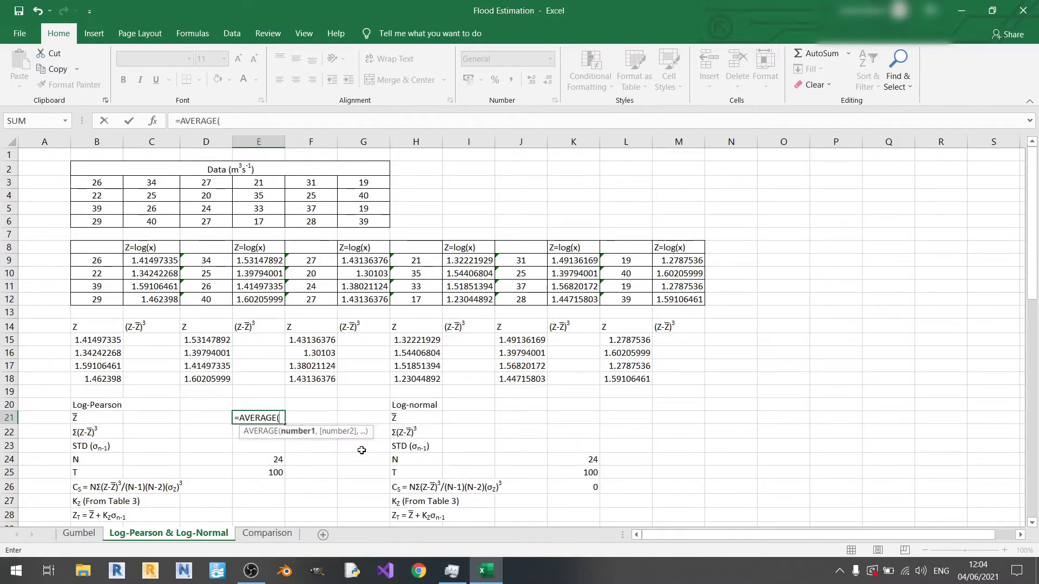
{"action": "left_click_drag", "start_coordinate": [94, 184], "coordinate": [357, 223]}
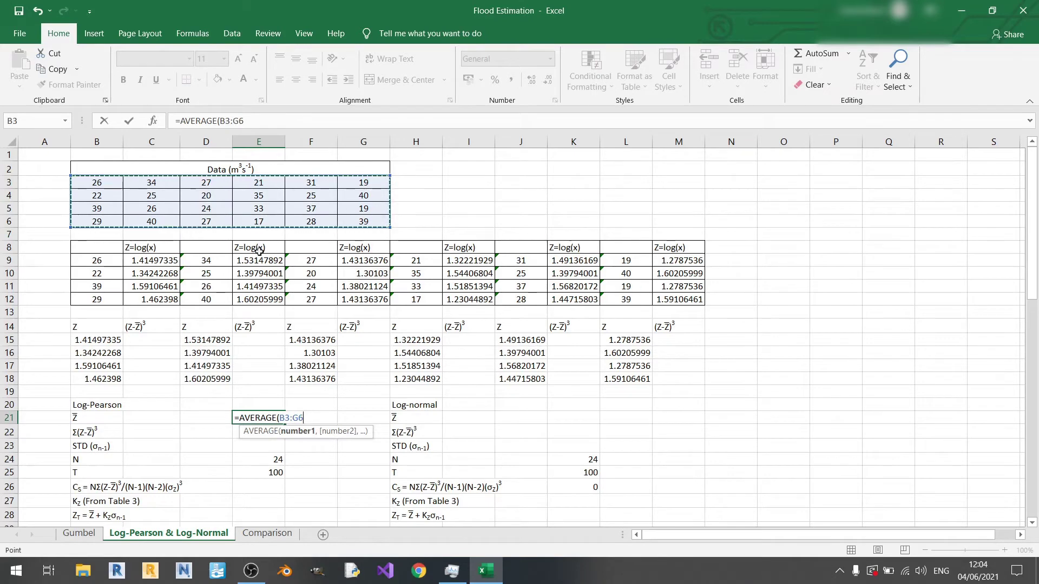
{"action": "key", "text": "Return"}
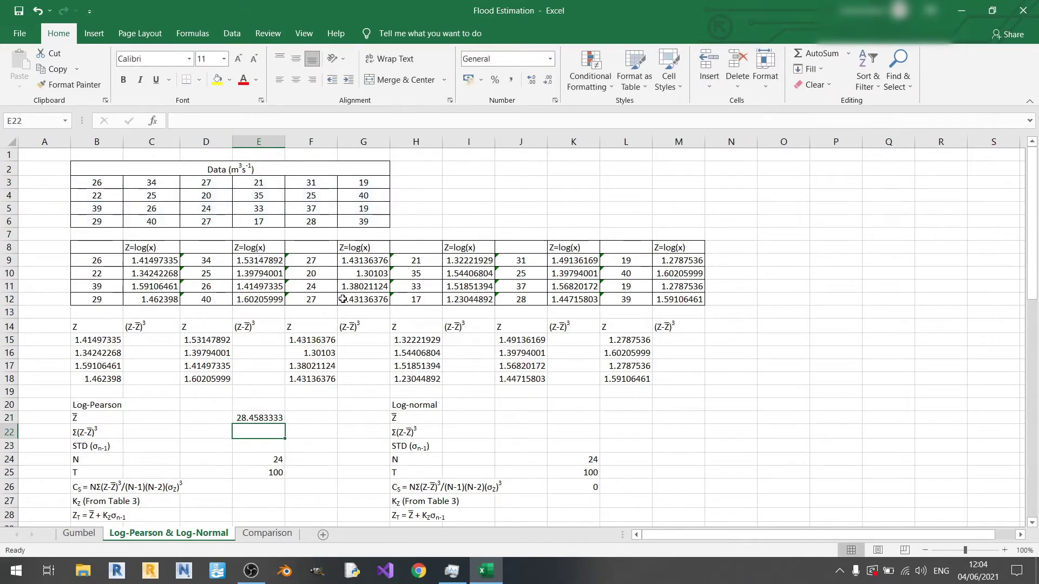
Step: Paste the Log-Pearson mean from E21 as a link into K21 for the Log-normal Z̄
{"action": "right_click", "coordinate": [255, 419]}
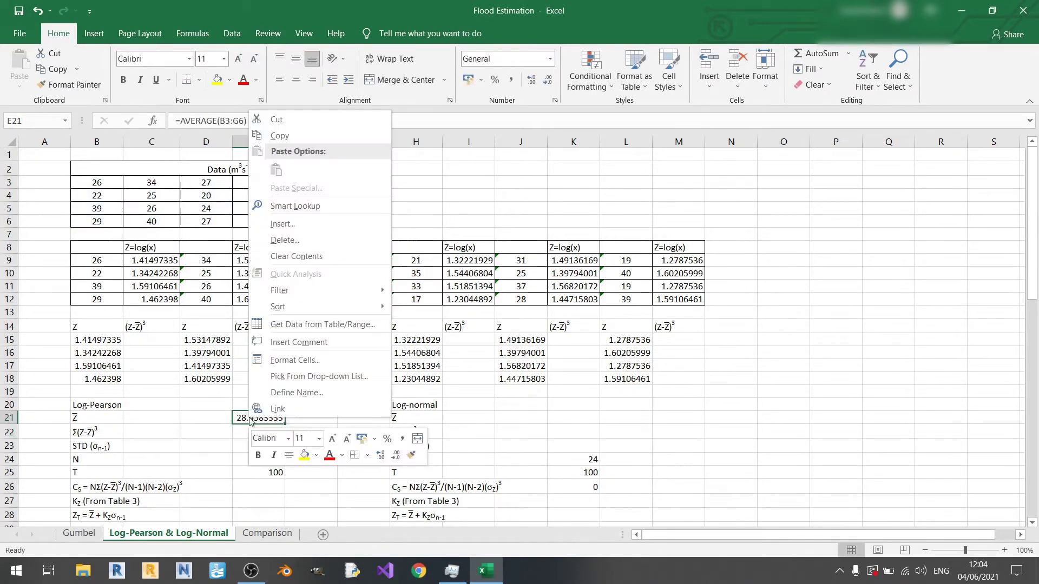
{"action": "left_click", "coordinate": [325, 131]}
{"action": "right_click", "coordinate": [592, 420]}
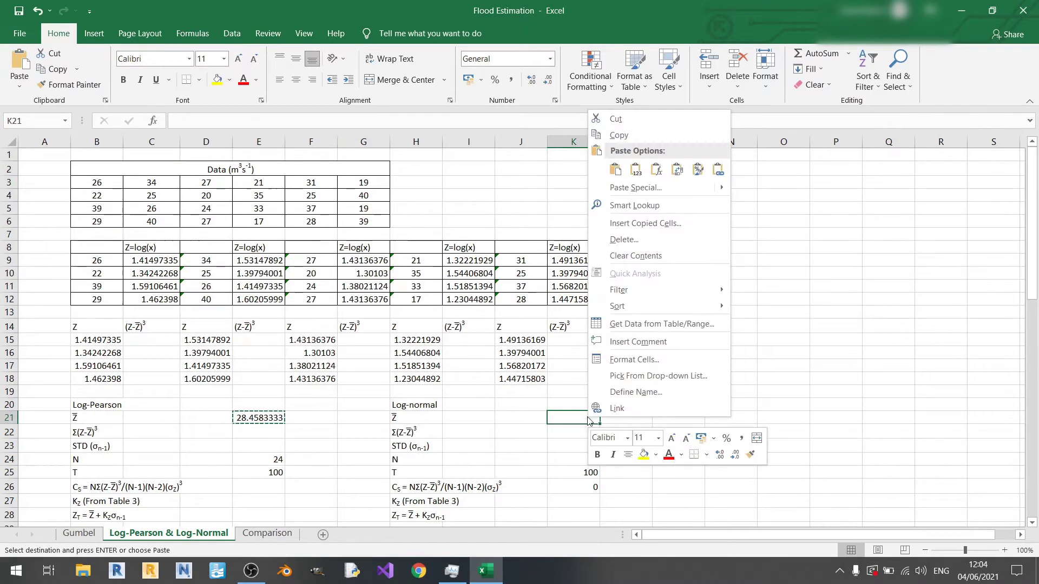
{"action": "left_click", "coordinate": [719, 169]}
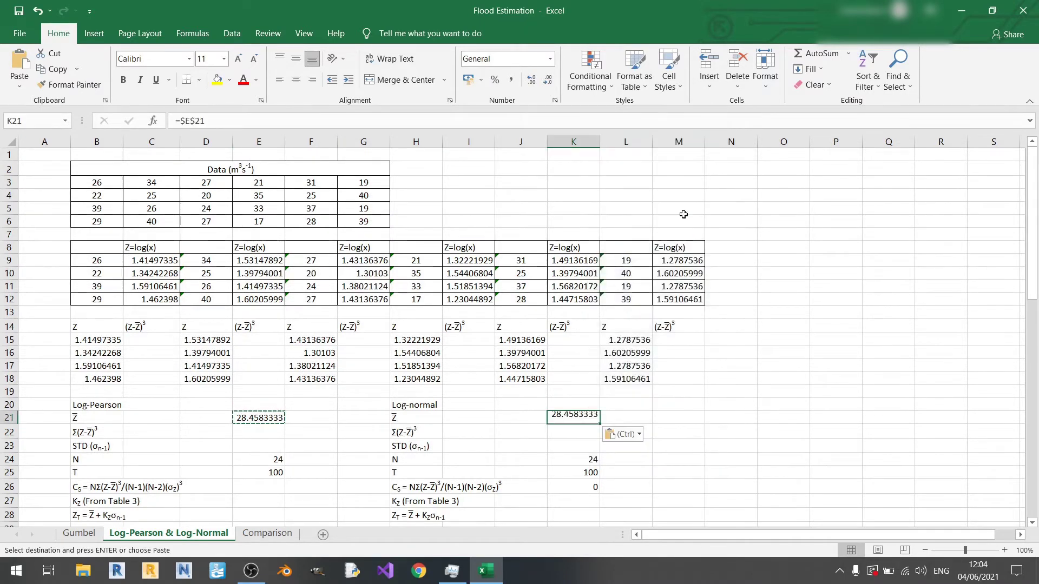
{"action": "scroll", "coordinate": [443, 447], "scroll_direction": "down", "scroll_amount": 1}
{"action": "left_click", "coordinate": [265, 396]}
{"action": "scroll", "coordinate": [167, 414], "scroll_direction": "up", "scroll_amount": 1}
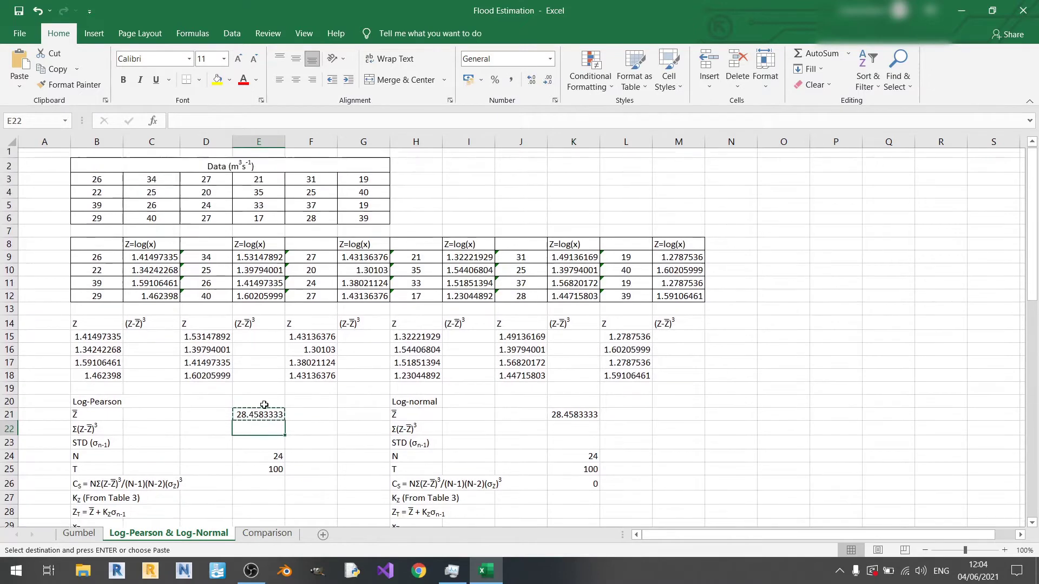
Step: Enter =(B15-$E$21)^3 in C15 to calculate the first cubed deviation from the Log-Pearson mean
{"action": "left_click", "coordinate": [144, 343]}
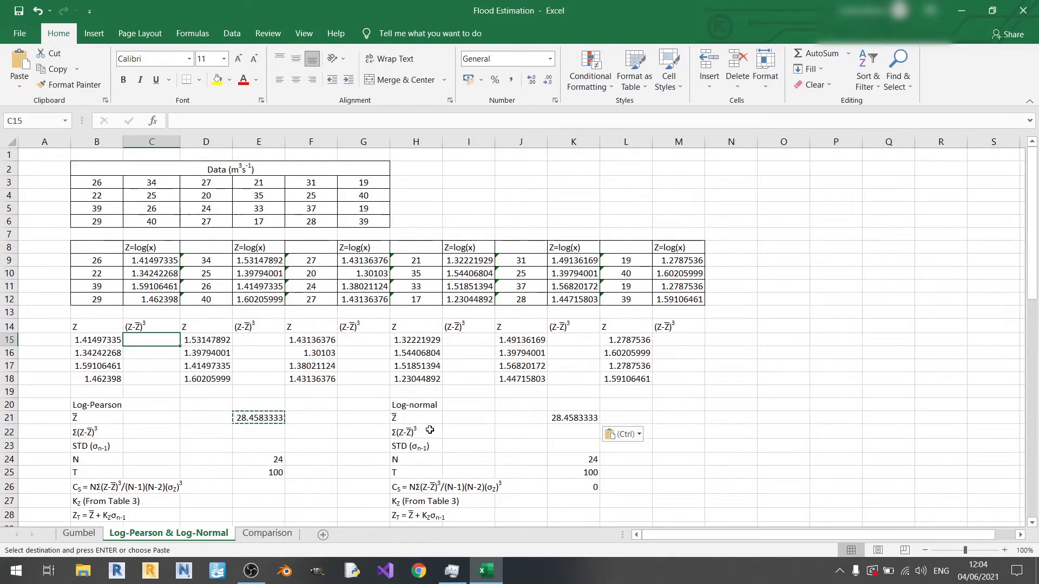
{"action": "type", "text": "="}
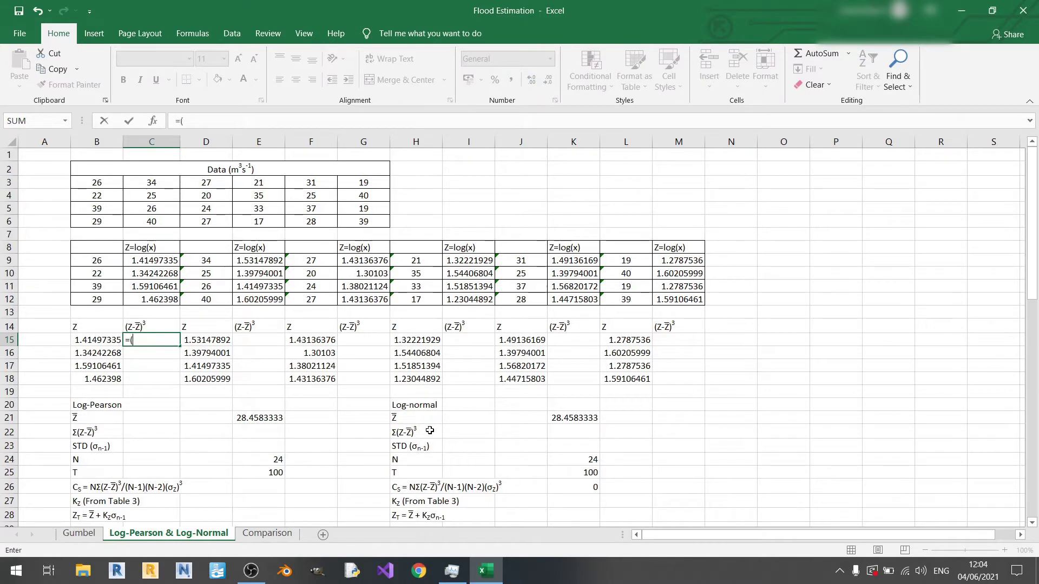
{"action": "type", "text": "("}
{"action": "key", "text": "Left"}
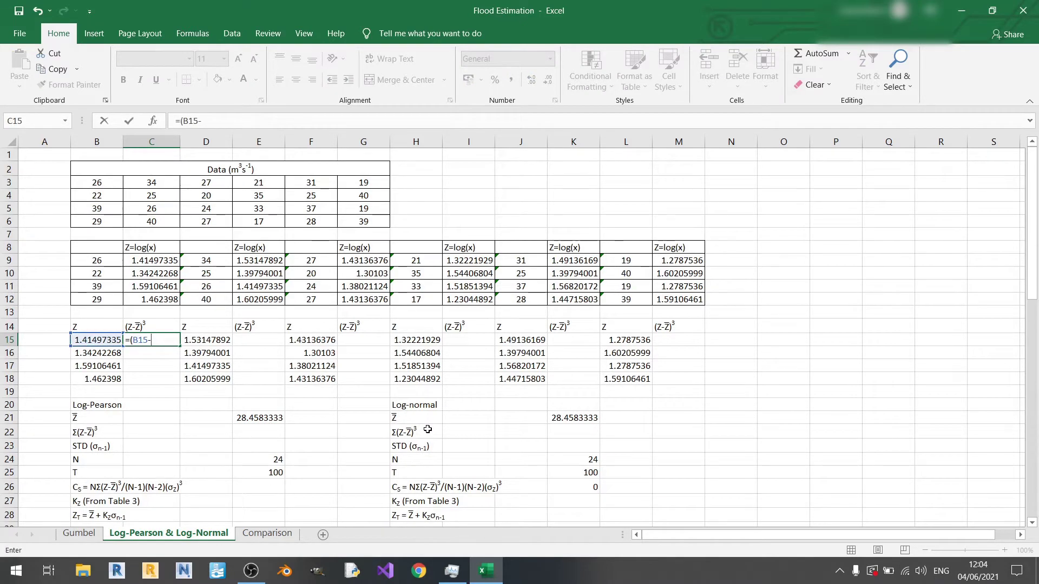
{"action": "left_click", "coordinate": [259, 418]}
{"action": "left_click", "coordinate": [202, 121]}
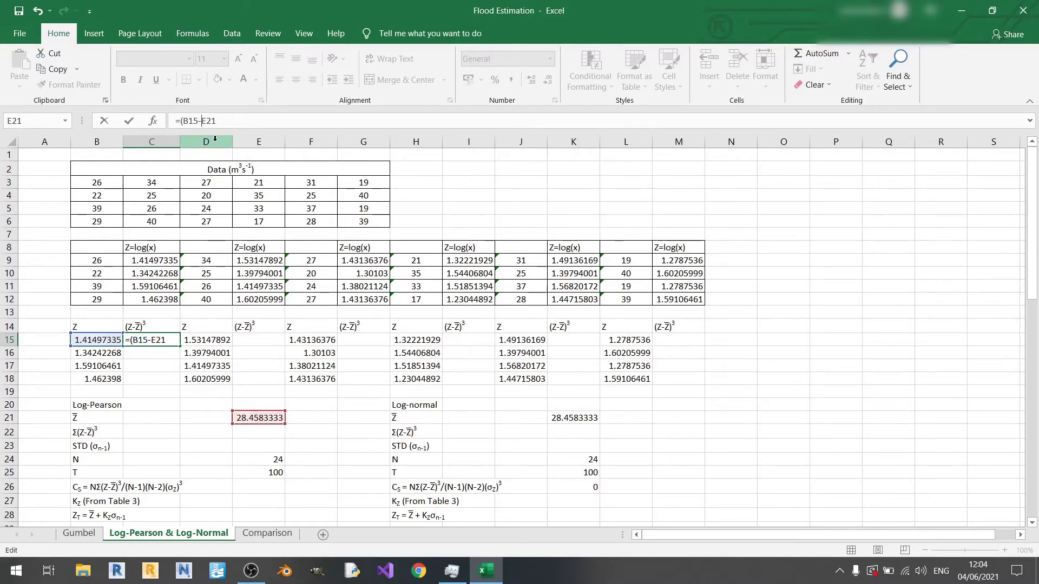
{"action": "type", "text": "$21"}
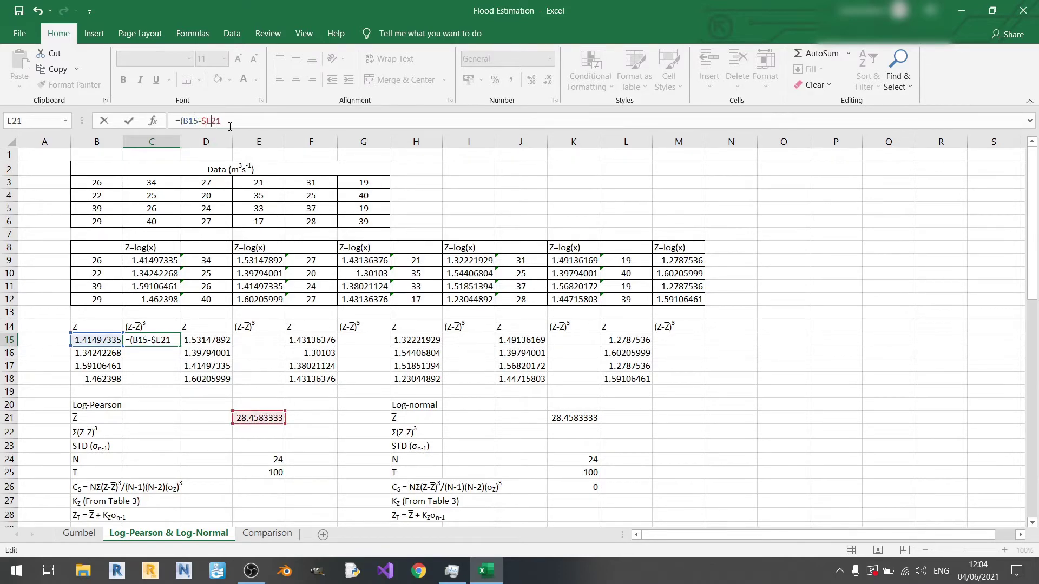
{"action": "type", "text": ")"}
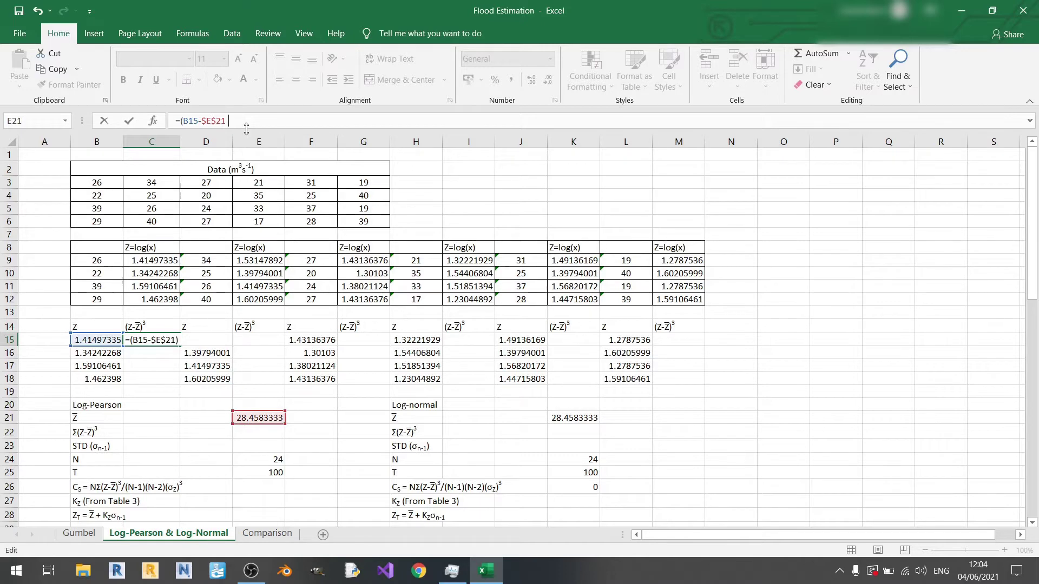
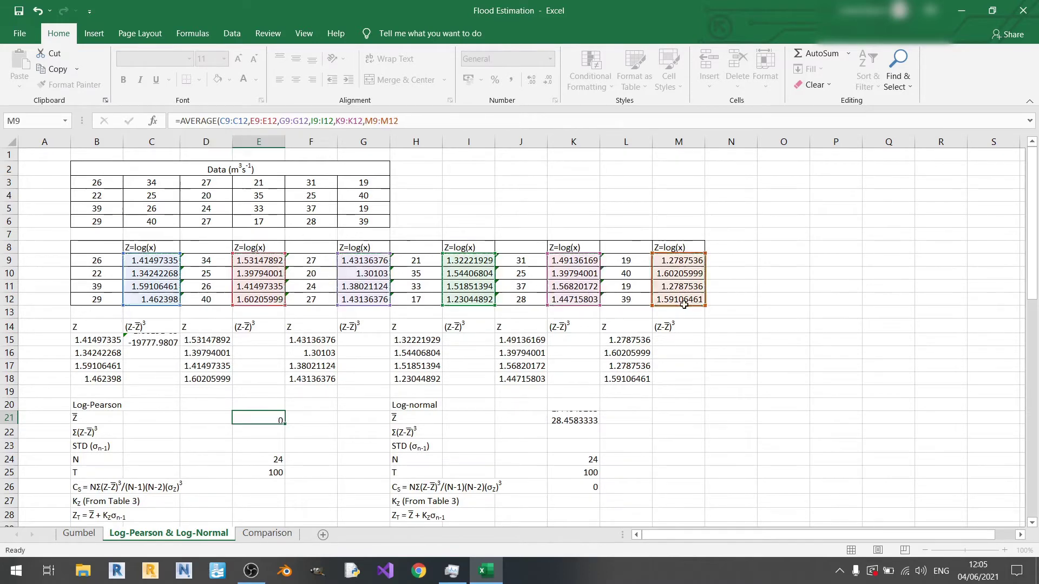
Step: Correct the Log-Pearson mean in E21 to =AVERAGE(C9:C12,E9:E12,G9:G12,I9:I12,K9:K12,M9:M12) and check the cell references of the C15 formula
{"action": "key", "text": "Return"}
{"action": "left_click", "coordinate": [156, 338]}
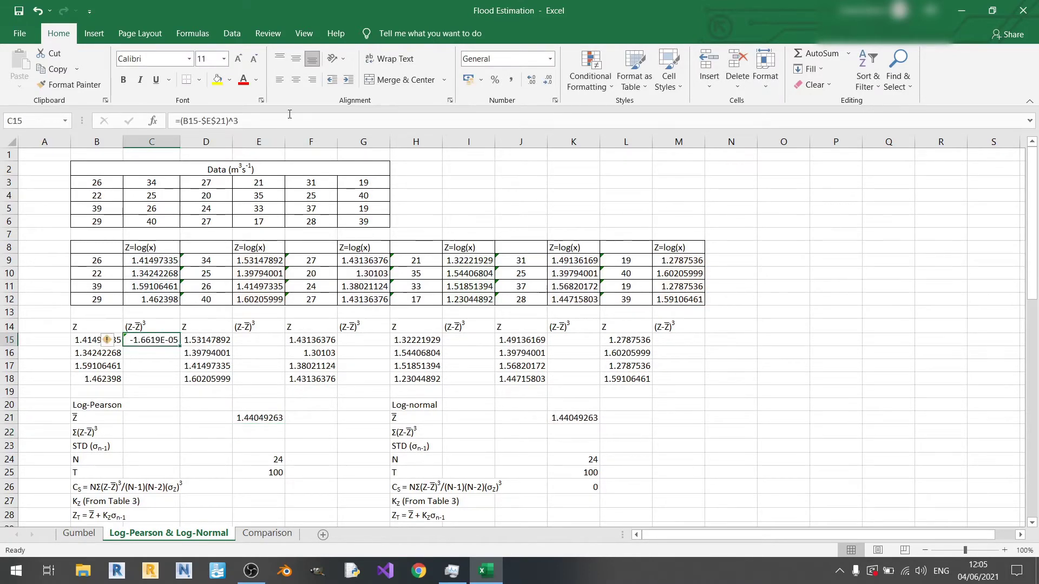
{"action": "double_click", "coordinate": [156, 338]}
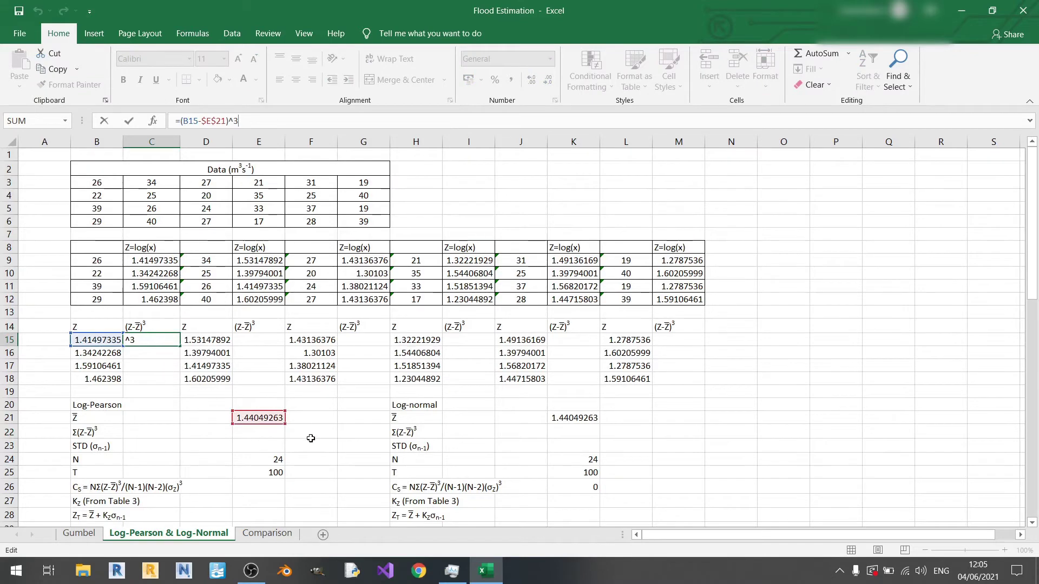
{"action": "left_click", "coordinate": [208, 445]}
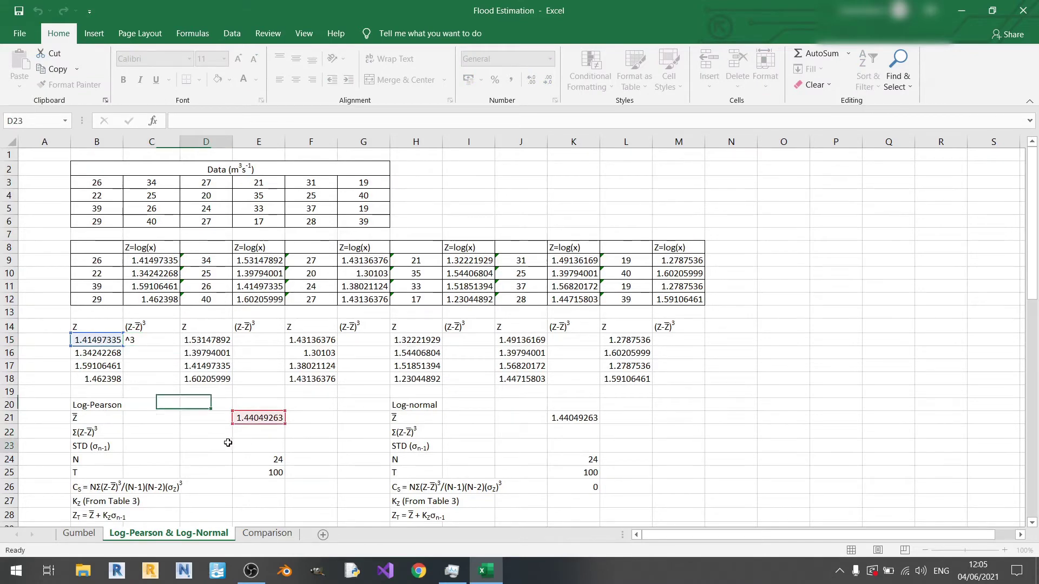
{"action": "left_click", "coordinate": [158, 342]}
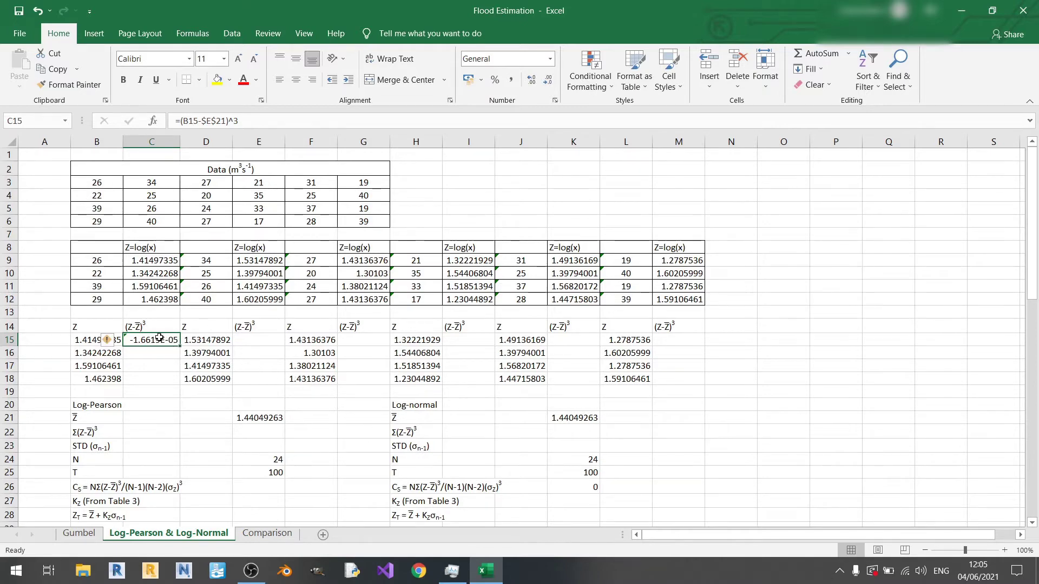
Step: Copy the cubed-deviation formula from C15 and paste it as a formula into E15
{"action": "key", "text": "ctrl+c"}
{"action": "left_click", "coordinate": [245, 345]}
{"action": "right_click", "coordinate": [252, 342]}
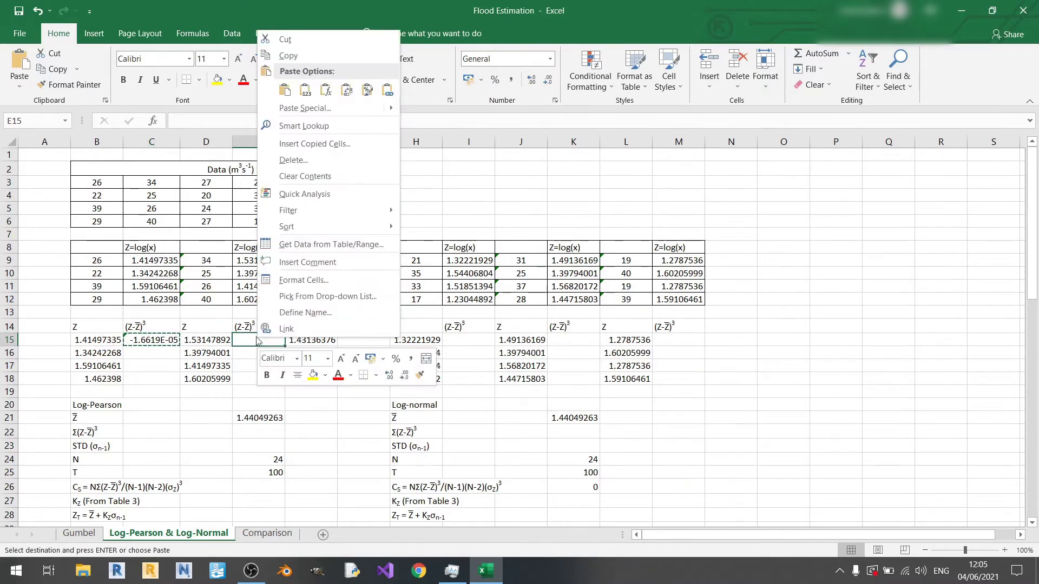
{"action": "left_click", "coordinate": [389, 89]}
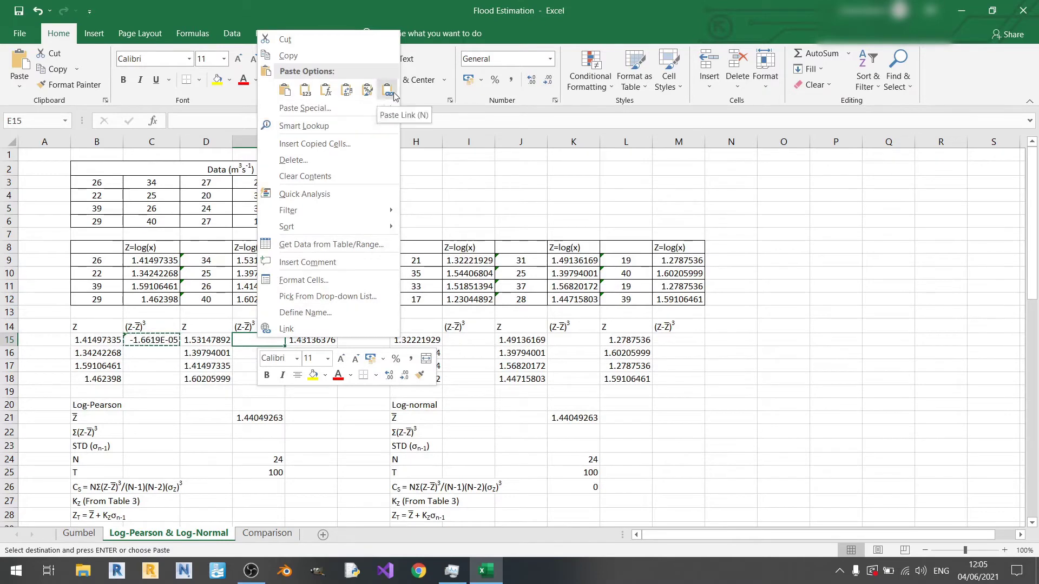
{"action": "left_click", "coordinate": [305, 91]}
{"action": "key", "text": "ctrl+v"}
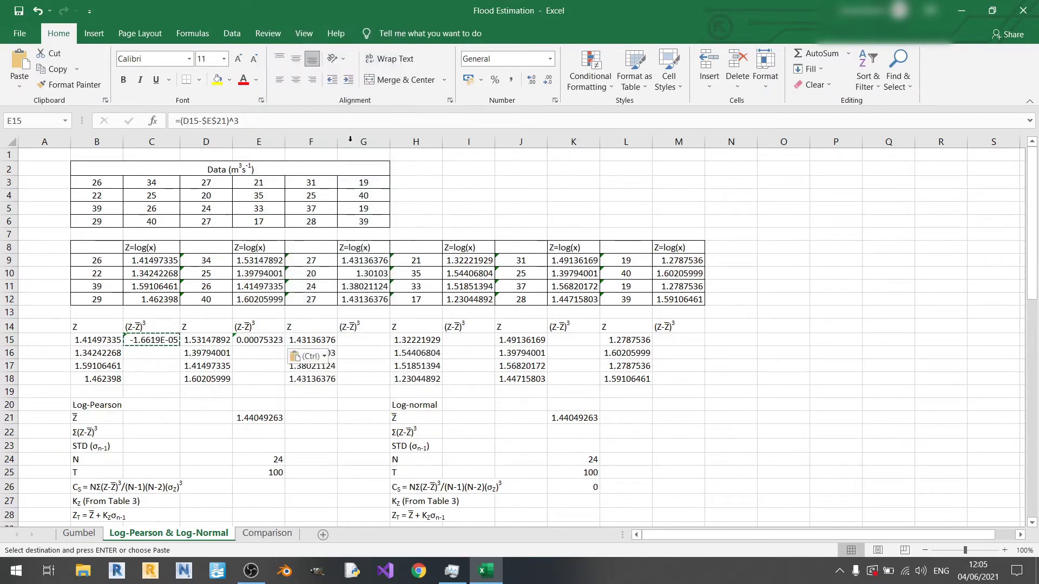
Step: Paste the copied cubed-deviation formula into G15, I15, K15 and M15 as formulas only
{"action": "left_click", "coordinate": [380, 343]}
{"action": "right_click", "coordinate": [366, 343]}
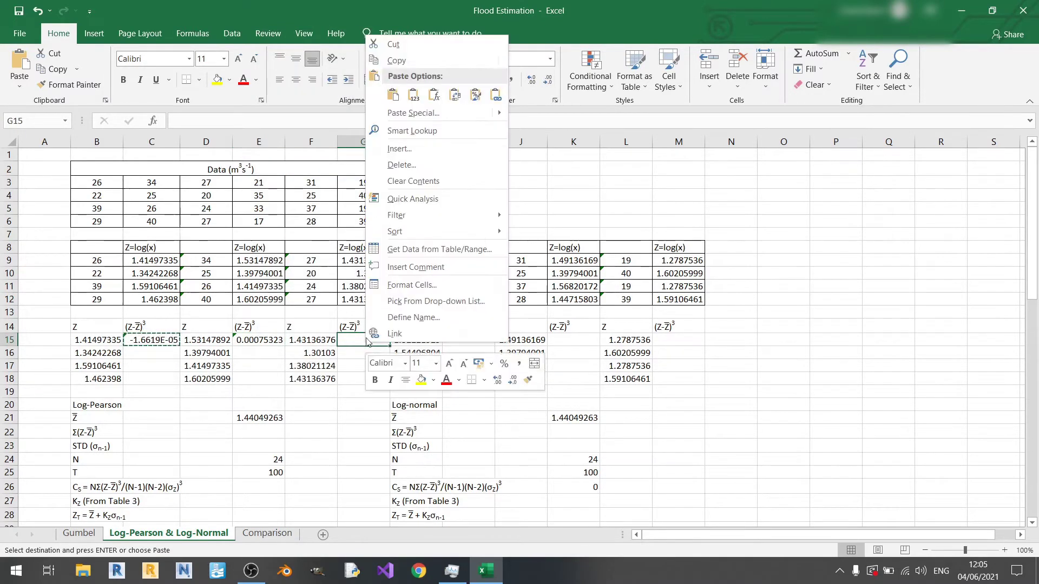
{"action": "left_click", "coordinate": [434, 96]}
{"action": "right_click", "coordinate": [475, 340]}
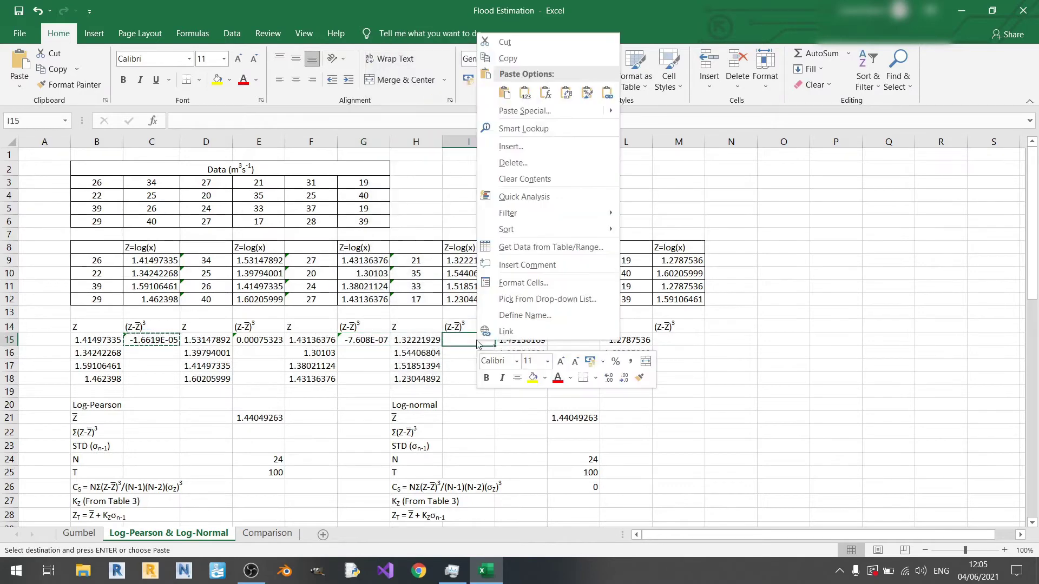
{"action": "left_click", "coordinate": [543, 95]}
{"action": "right_click", "coordinate": [561, 340]}
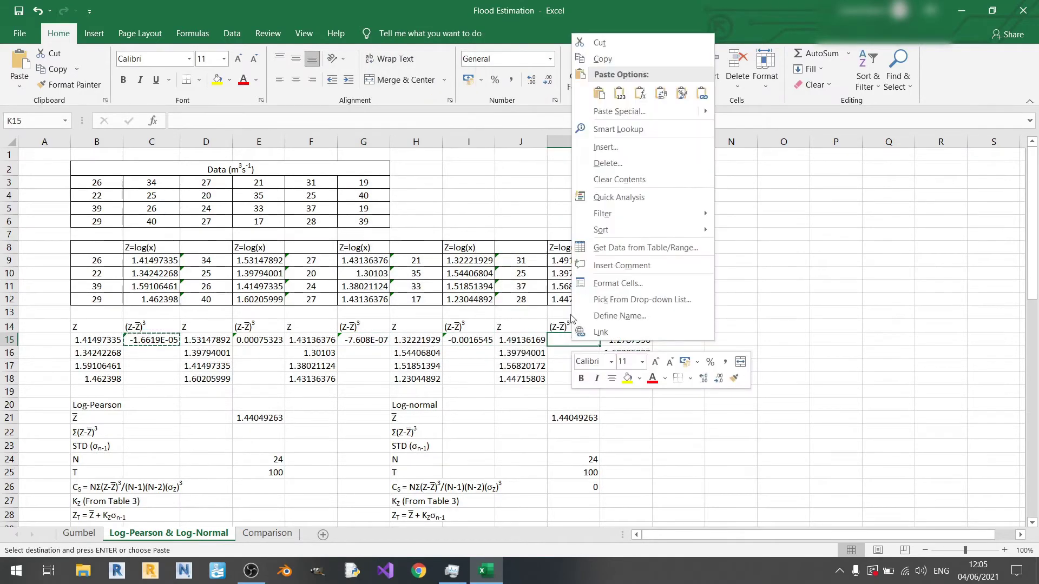
{"action": "left_click", "coordinate": [633, 94]}
{"action": "right_click", "coordinate": [687, 340]}
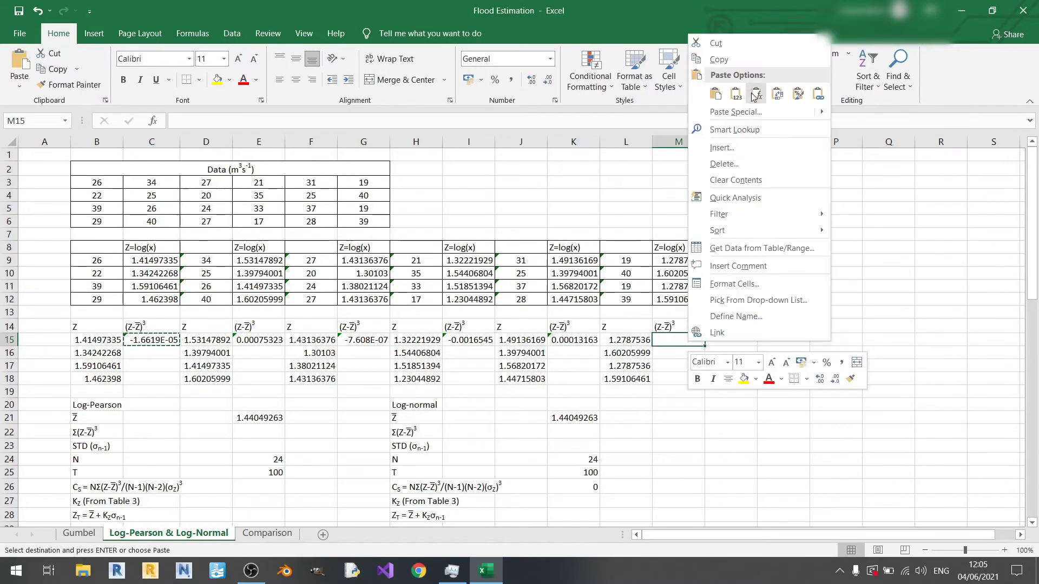
{"action": "left_click", "coordinate": [756, 94]}
Step: Check the cell references of the pasted cubed-deviation formulas in row 15, from M15 back to E15
{"action": "key", "text": "F2"}
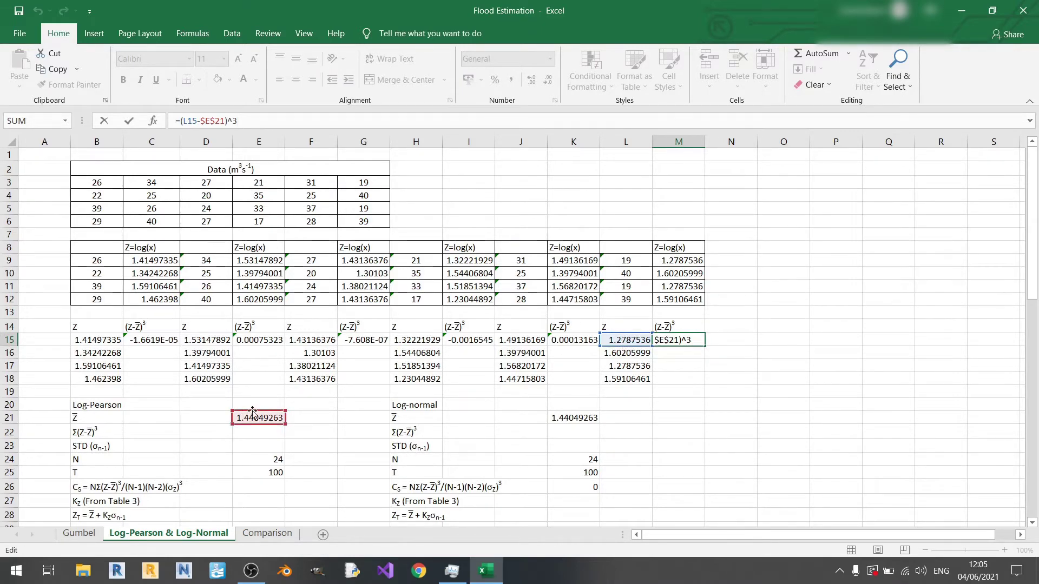
{"action": "left_click", "coordinate": [730, 366]}
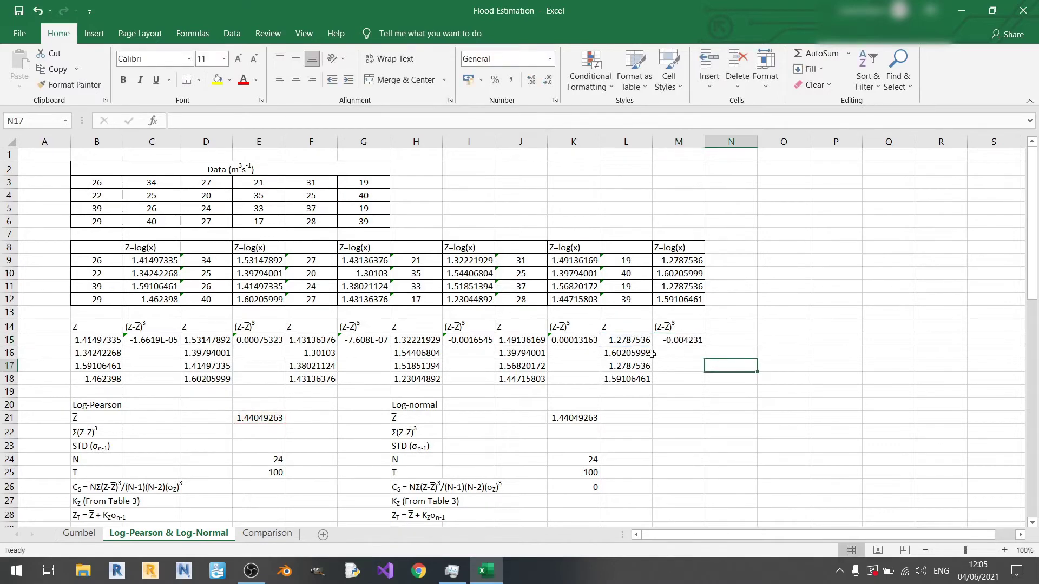
{"action": "left_click", "coordinate": [569, 341]}
{"action": "double_click", "coordinate": [569, 342]}
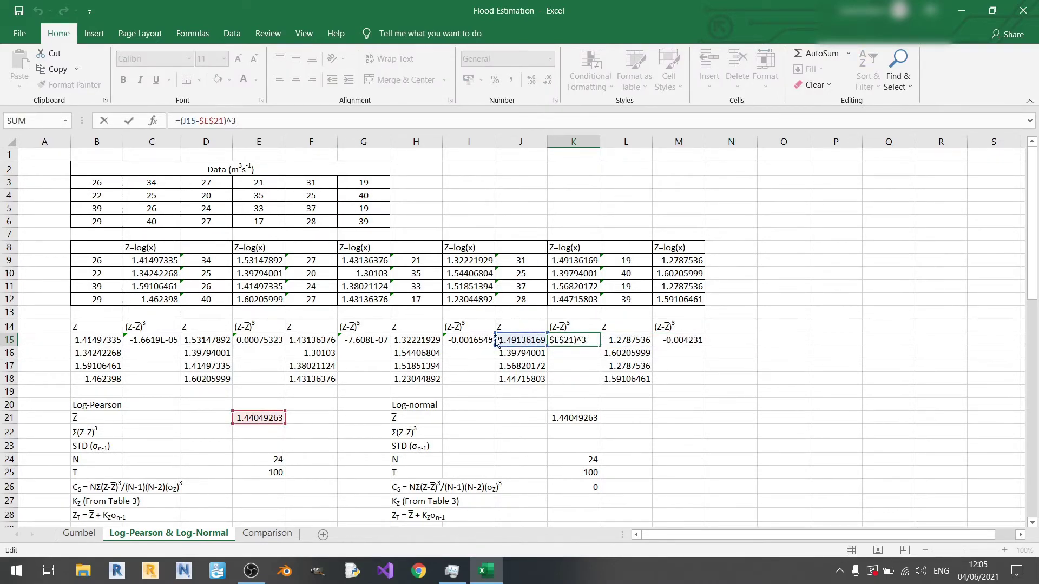
{"action": "left_click", "coordinate": [472, 341]}
{"action": "left_click", "coordinate": [323, 126]}
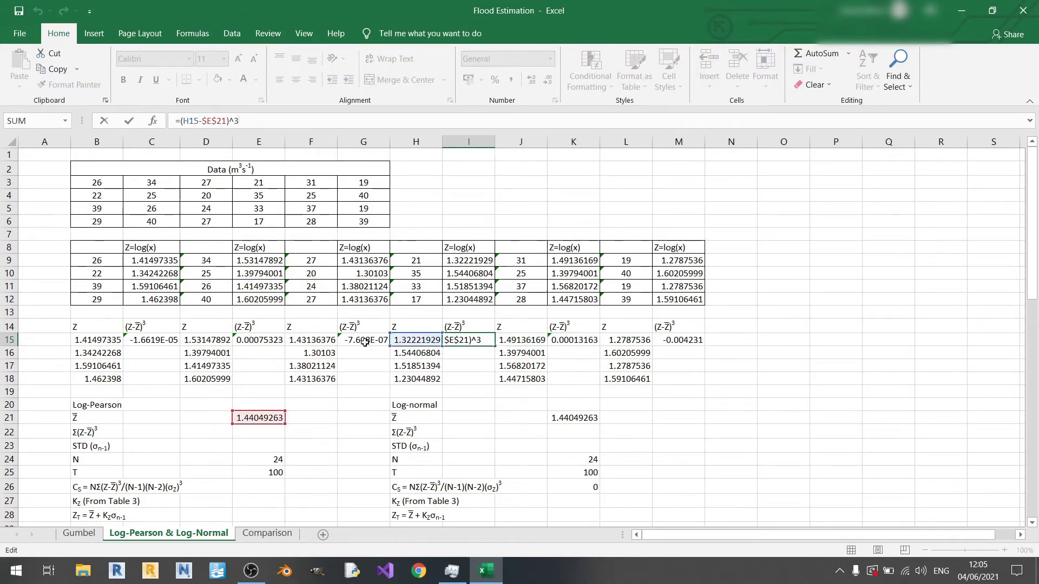
{"action": "key", "text": "Escape"}
{"action": "key", "text": "Left"}
{"action": "key", "text": "Left"}
{"action": "left_click", "coordinate": [309, 126]}
{"action": "left_click", "coordinate": [270, 340]}
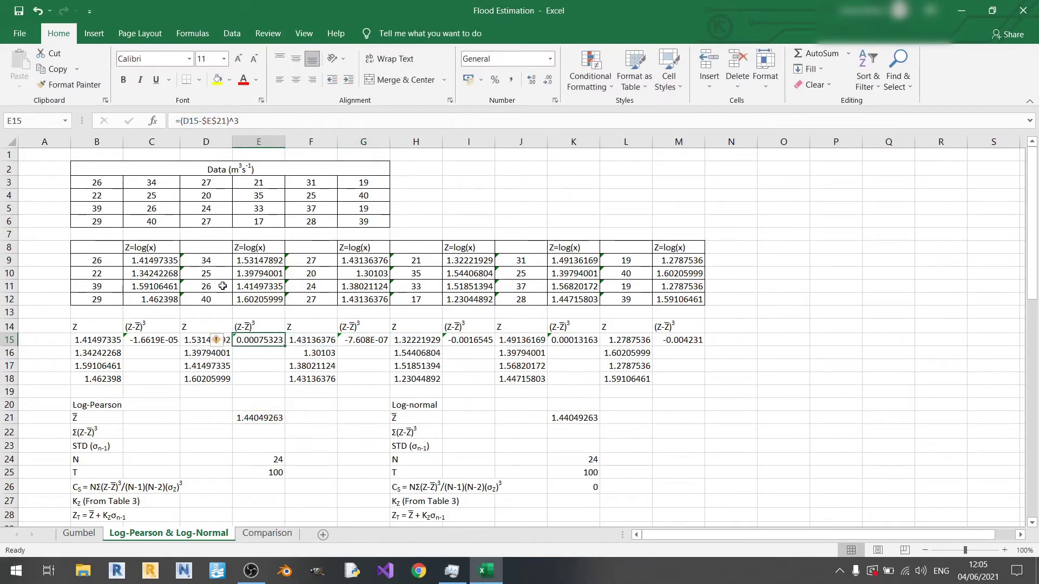
{"action": "double_click", "coordinate": [271, 339]}
{"action": "key", "text": "Return"}
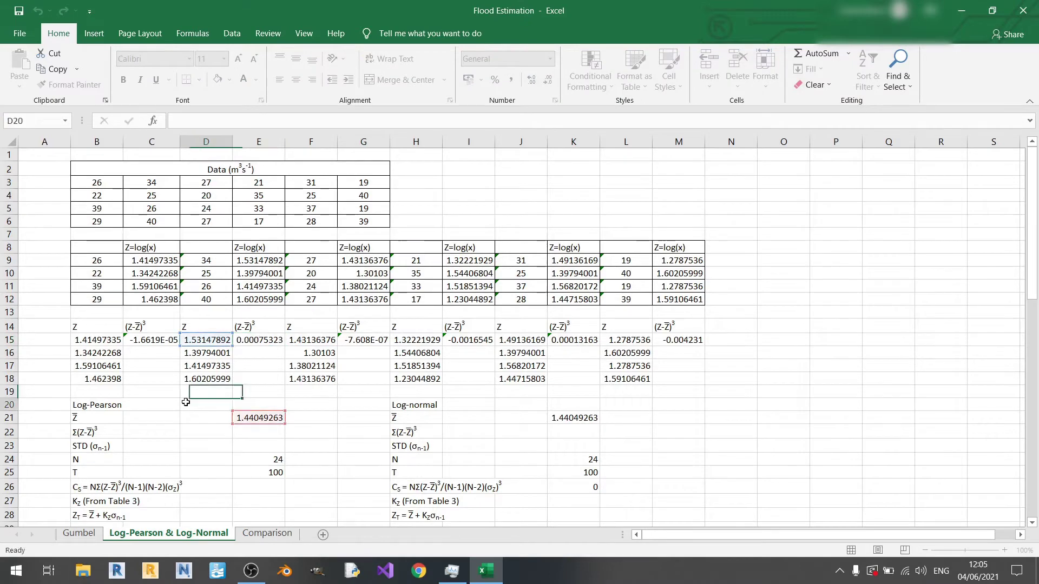
Step: Fill the cubed-deviation formulas in C15, E15 and G15 down to row 18
{"action": "left_click", "coordinate": [167, 341]}
{"action": "left_click_drag", "start_coordinate": [179, 346], "coordinate": [179, 385]}
{"action": "left_click", "coordinate": [270, 340]}
{"action": "left_click_drag", "start_coordinate": [285, 346], "coordinate": [285, 385]}
{"action": "left_click", "coordinate": [381, 340]}
{"action": "left_click_drag", "start_coordinate": [393, 362], "coordinate": [391, 385]}
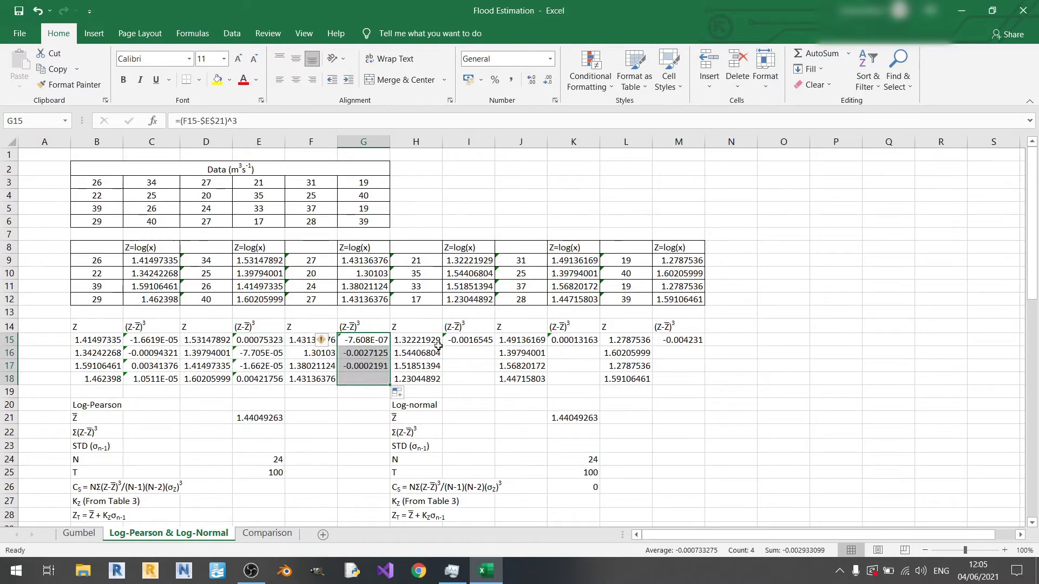
Step: Fill the cubed-deviation formulas in I15, K15 and M15 down to row 18
{"action": "left_click", "coordinate": [461, 339]}
{"action": "left_click_drag", "start_coordinate": [494, 347], "coordinate": [494, 381]}
{"action": "left_click", "coordinate": [573, 340]}
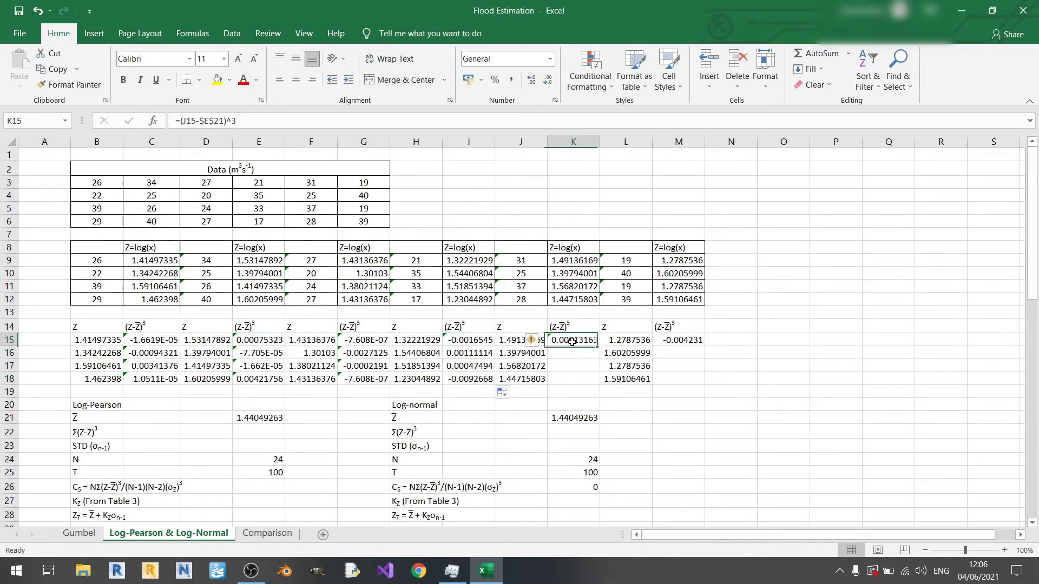
{"action": "left_click_drag", "start_coordinate": [600, 346], "coordinate": [599, 383]}
{"action": "left_click", "coordinate": [669, 340]}
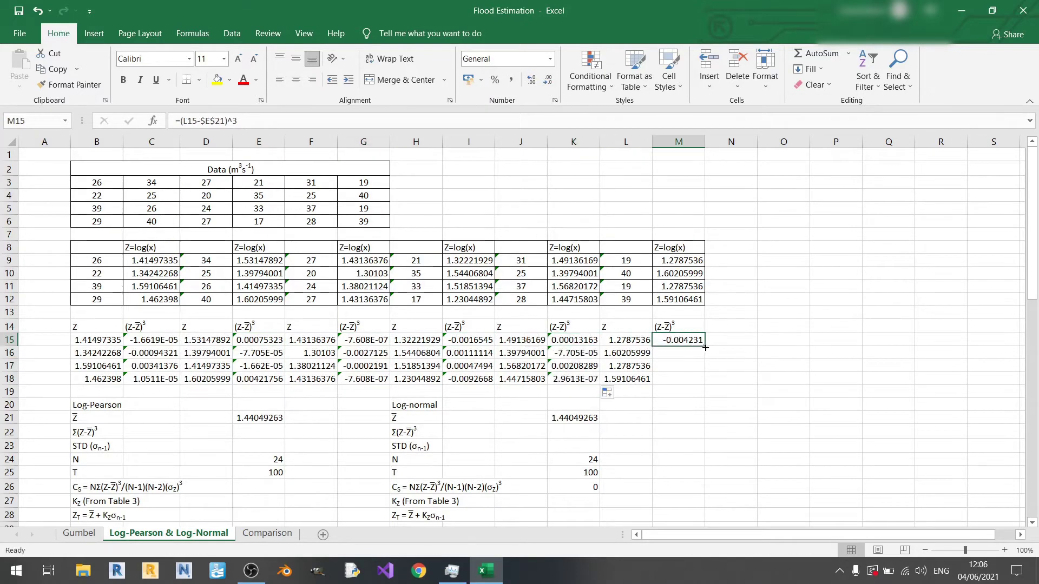
{"action": "left_click_drag", "start_coordinate": [704, 346], "coordinate": [705, 382]}
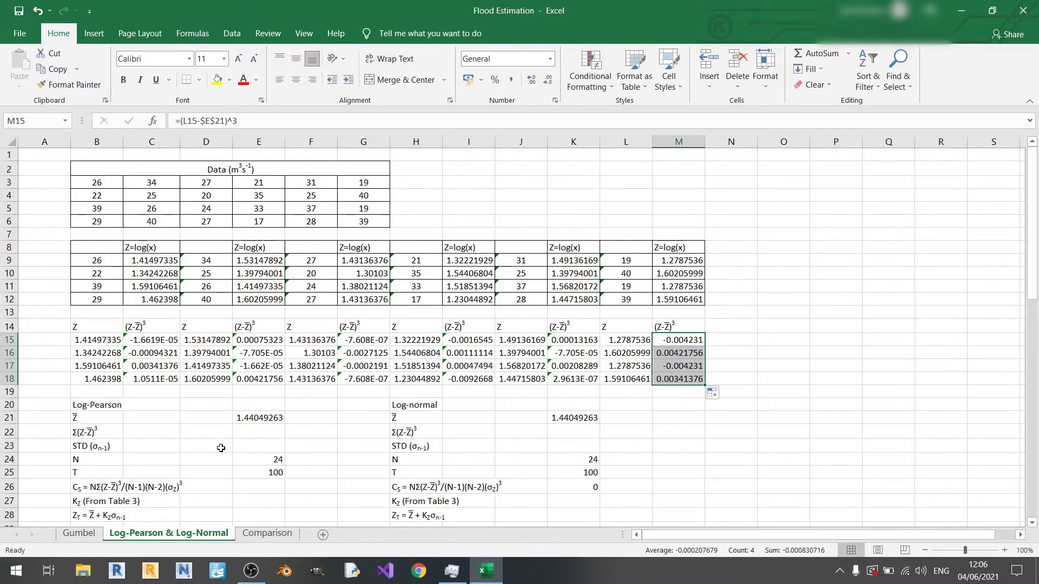
Step: Enter =SUM(C15:C18,E15:E18,G15:G18,I15:I18,K15:K18,M15:M18) in E22 for the Log-Pearson sum of cubed deviations
{"action": "left_click", "coordinate": [264, 432]}
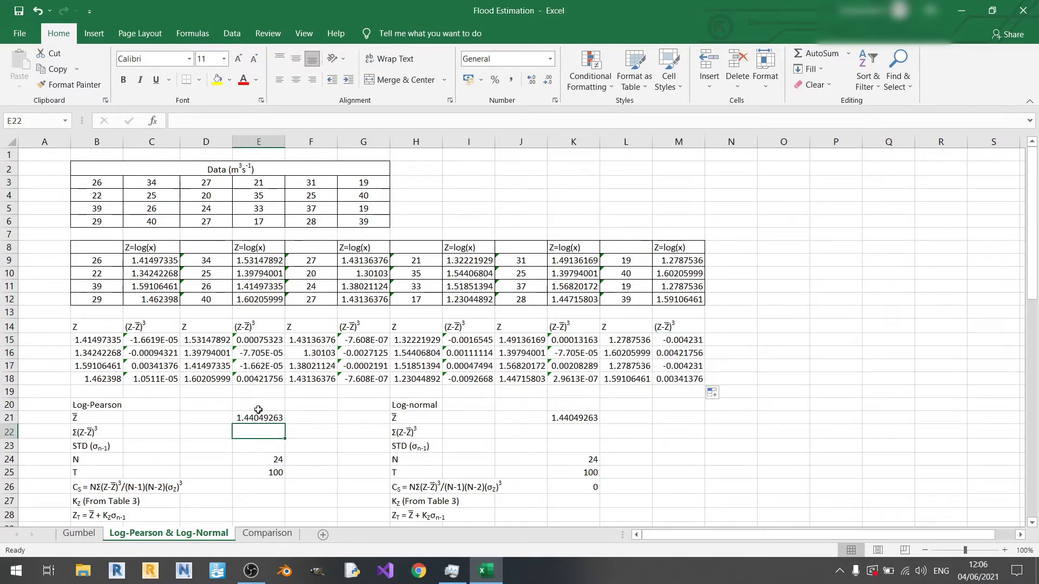
{"action": "type", "text": "=S"}
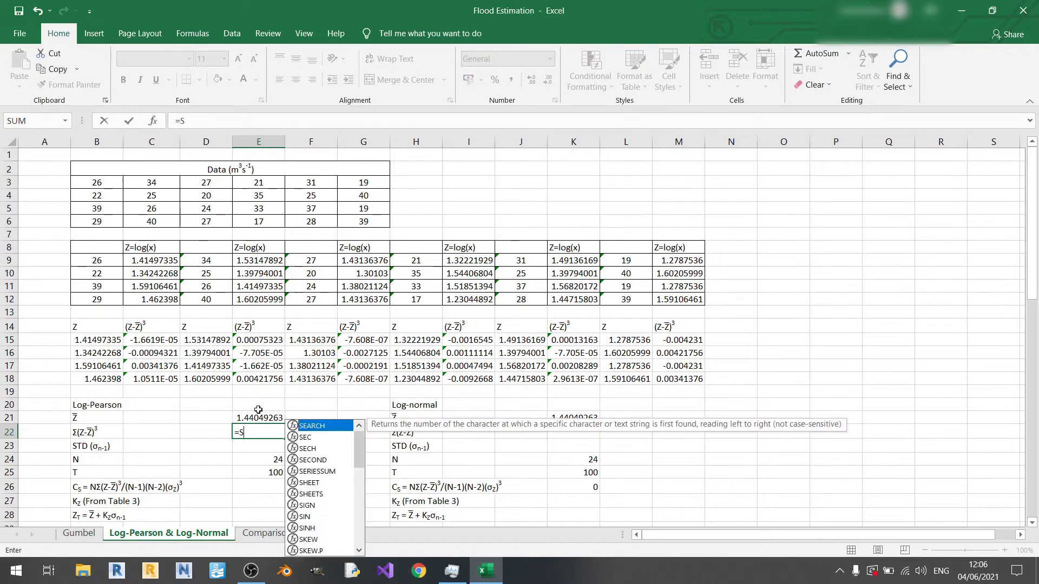
{"action": "type", "text": "UM("}
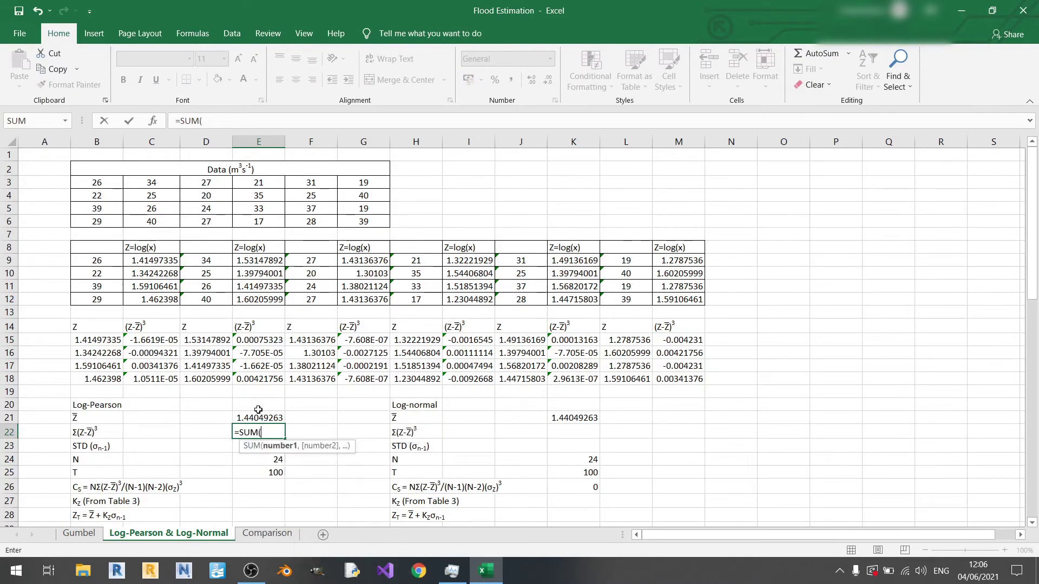
{"action": "left_click_drag", "start_coordinate": [152, 340], "coordinate": [162, 379]}
{"action": "type", "text": ","}
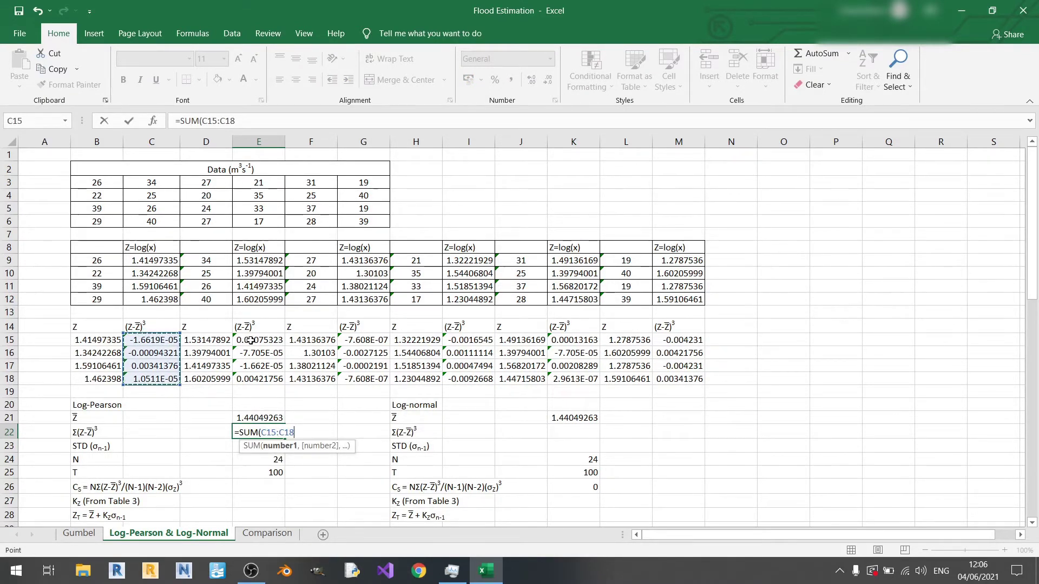
{"action": "left_click_drag", "start_coordinate": [250, 340], "coordinate": [255, 379]}
{"action": "type", "text": ","}
{"action": "left_click_drag", "start_coordinate": [379, 341], "coordinate": [380, 378]}
{"action": "type", "text": ","}
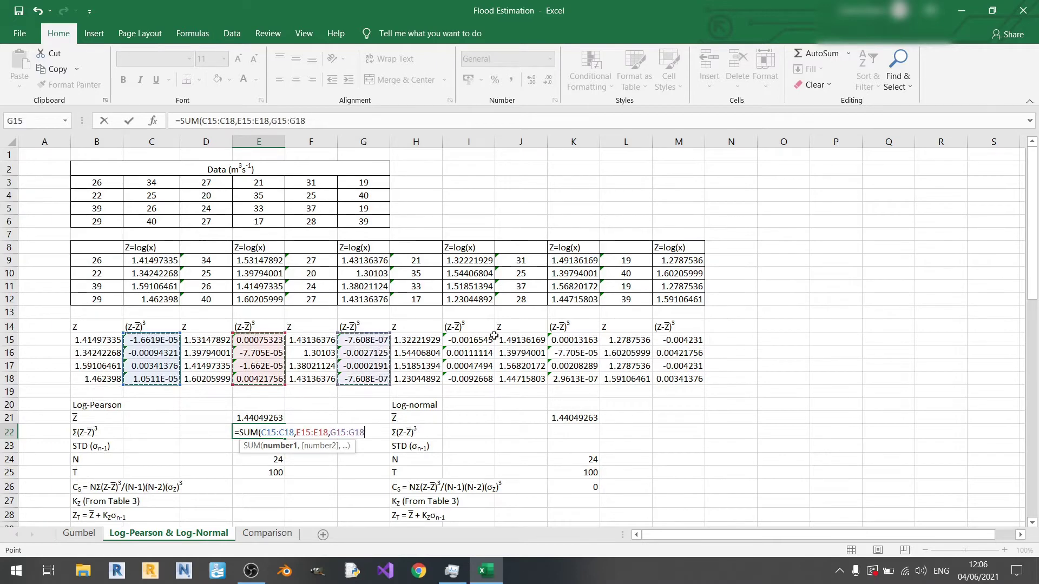
{"action": "left_click_drag", "start_coordinate": [469, 340], "coordinate": [469, 378]}
{"action": "type", "text": ","}
{"action": "left_click_drag", "start_coordinate": [573, 340], "coordinate": [573, 379]}
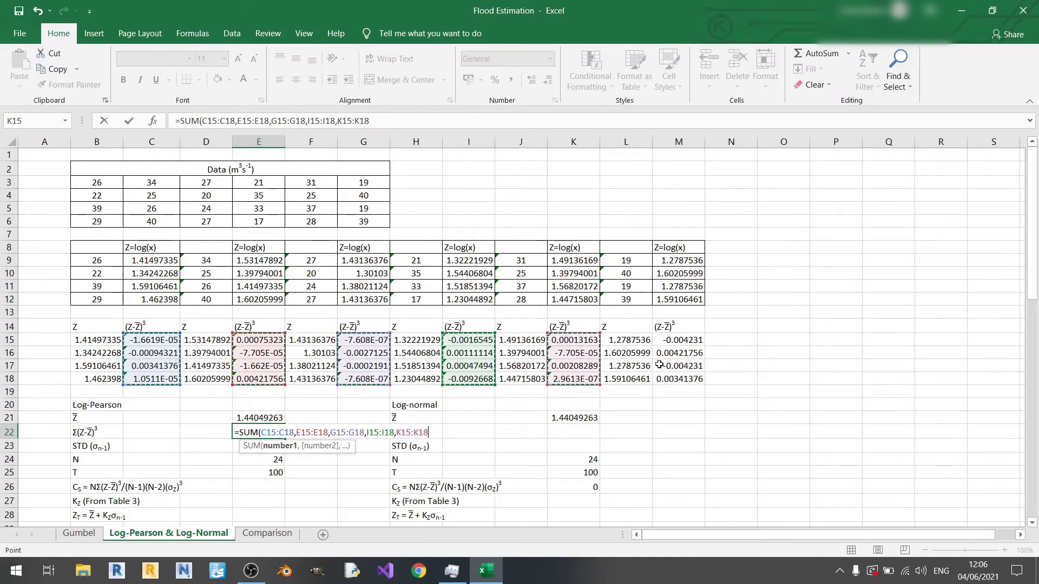
{"action": "type", "text": ","}
{"action": "left_click_drag", "start_coordinate": [679, 340], "coordinate": [669, 389]}
{"action": "key", "text": "Return"}
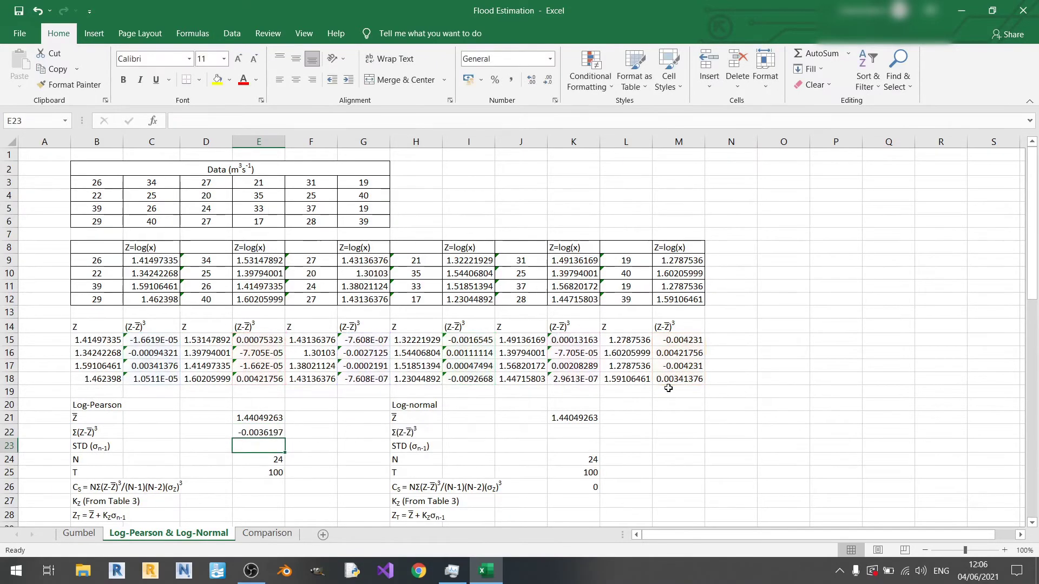
Step: Enter =STDEV.S(B15:B18,D15:D18,F15:F18,H15:H18,J15:J18,L15:L18) in E23 for the Log-Pearson standard deviation of the Z values
{"action": "scroll", "coordinate": [313, 375], "scroll_direction": "down", "scroll_amount": 2}
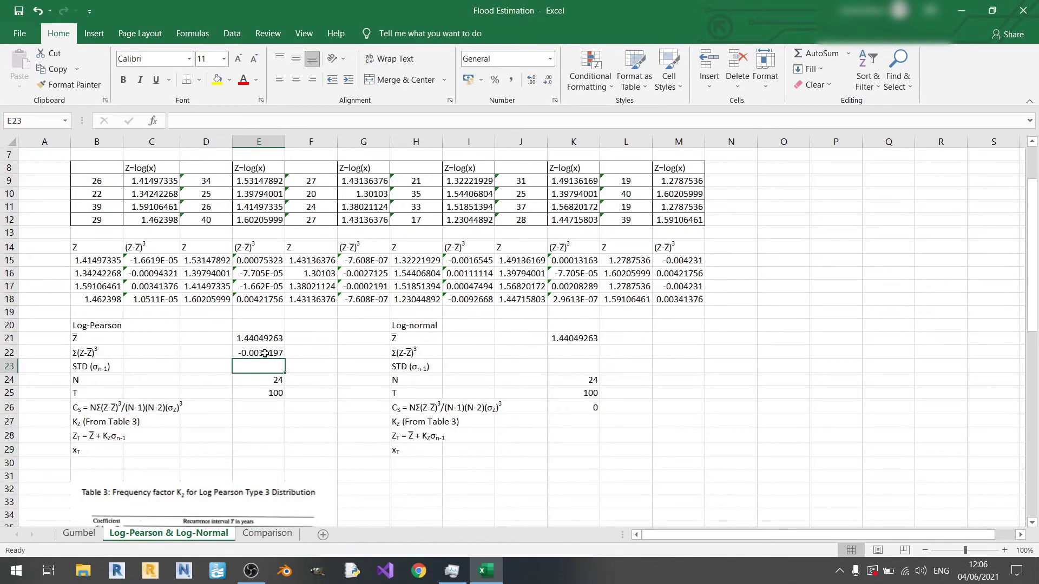
{"action": "key", "text": "Up"}
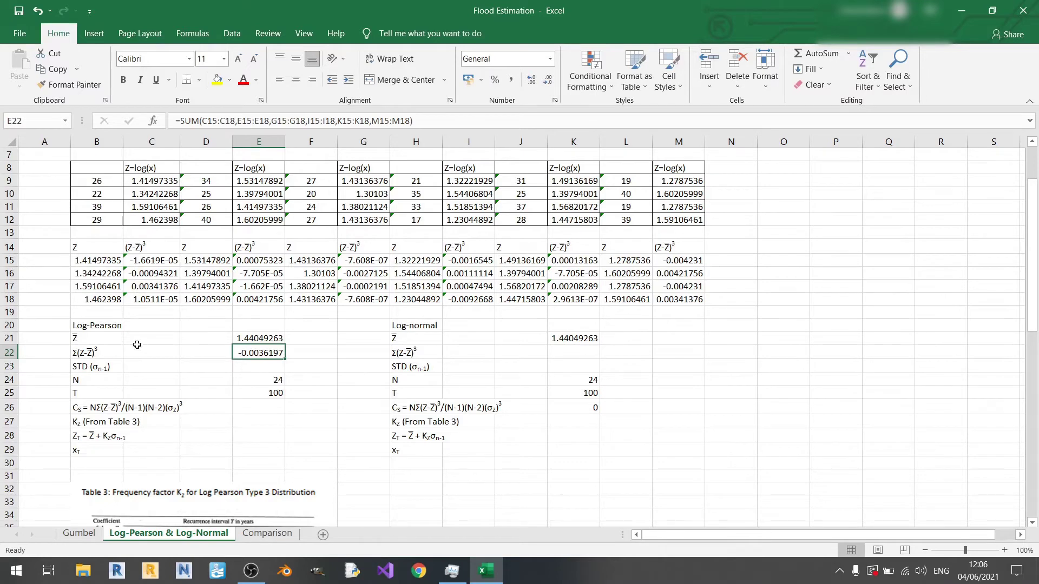
{"action": "left_click", "coordinate": [263, 366]}
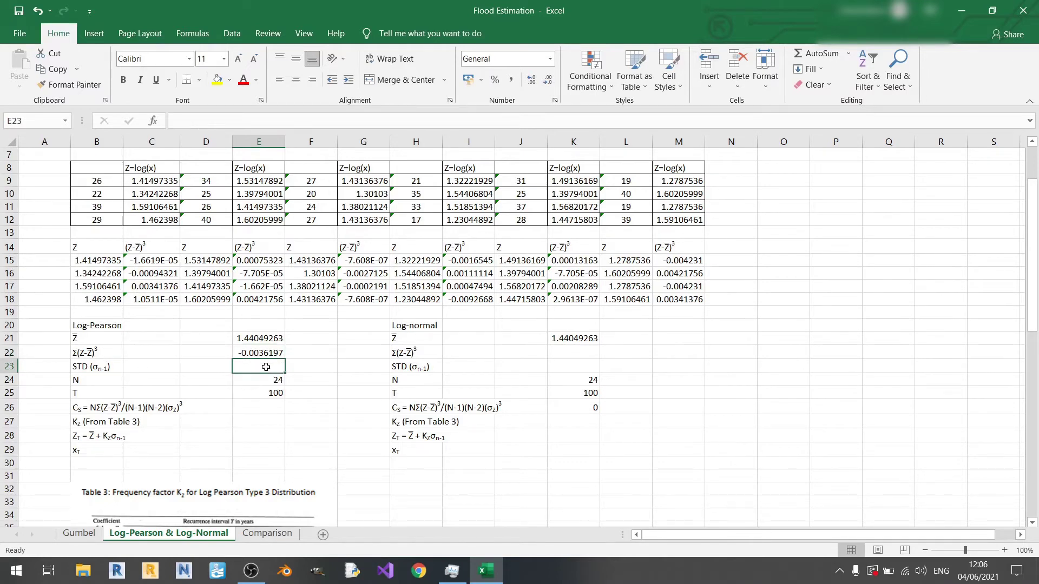
{"action": "type", "text": "=ST"}
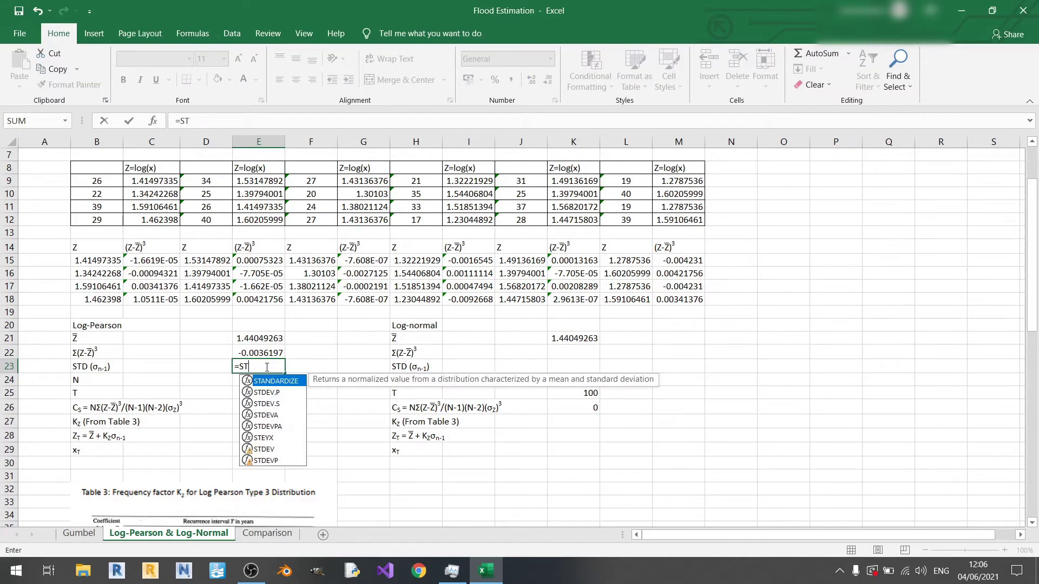
{"action": "type", "text": "DE"}
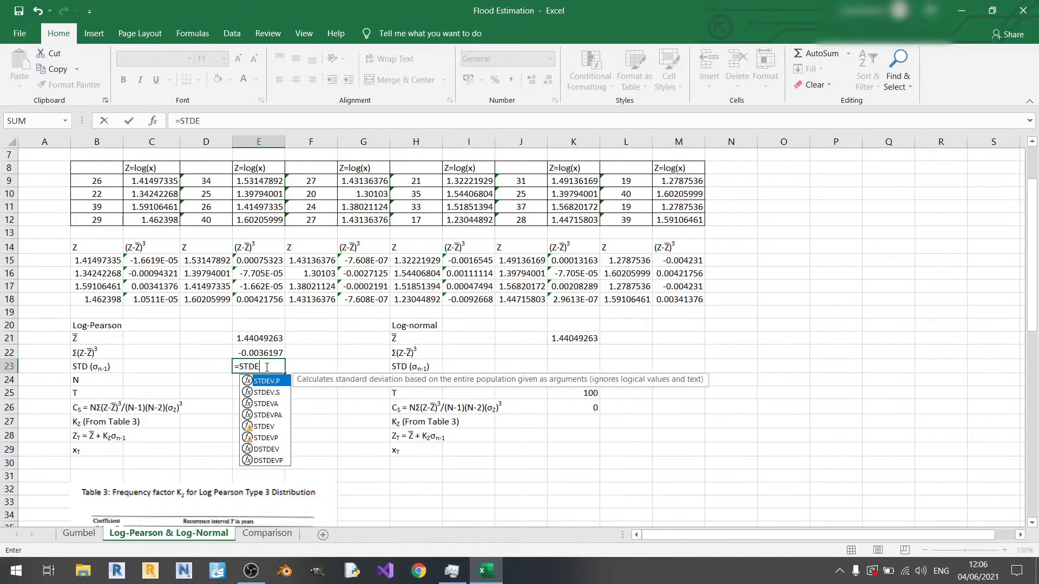
{"action": "type", "text": "V>"}
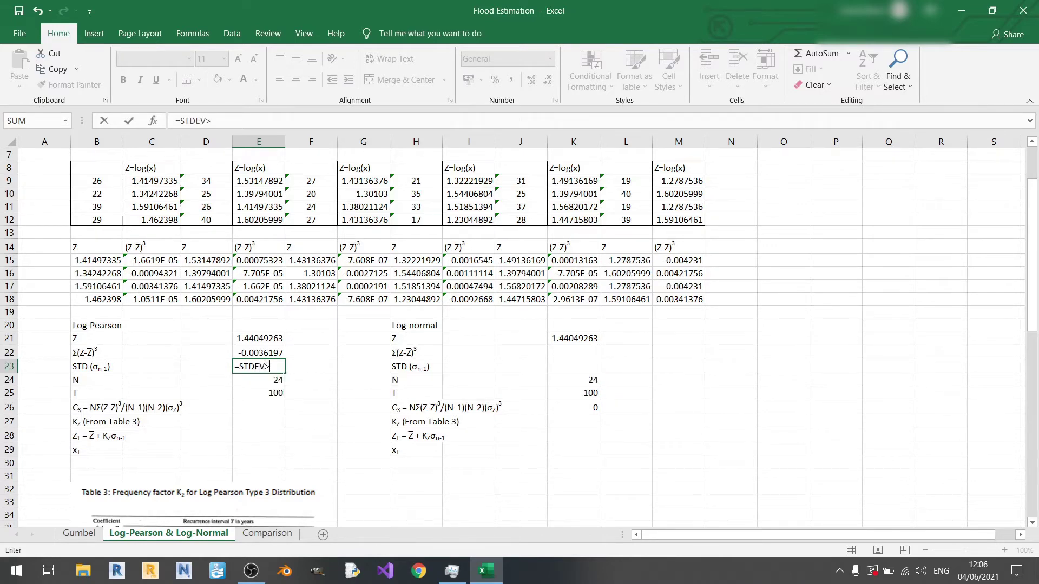
{"action": "key", "text": "BackSpace"}
{"action": "type", "text": "."}
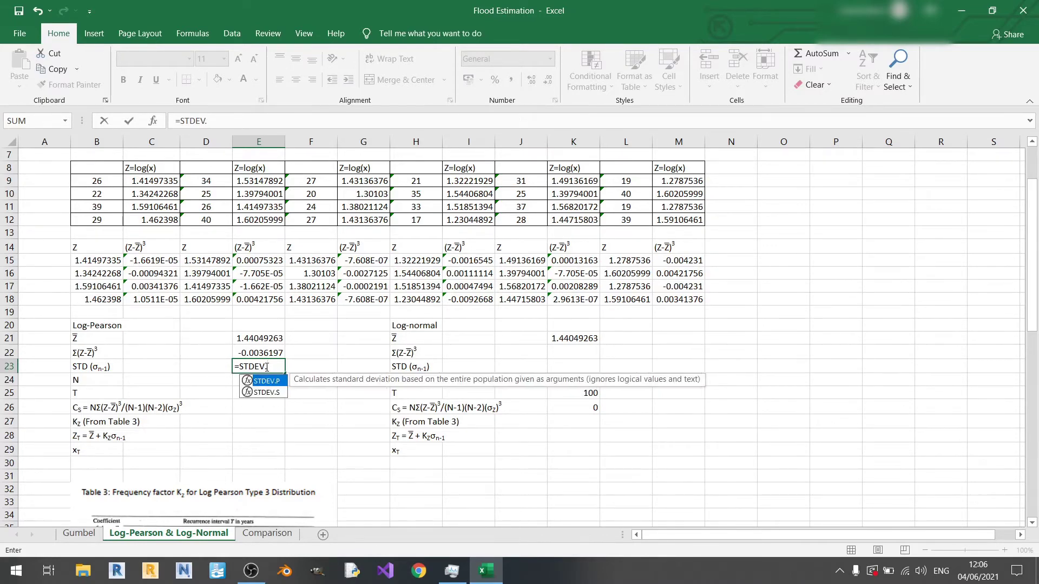
{"action": "type", "text": "S"}
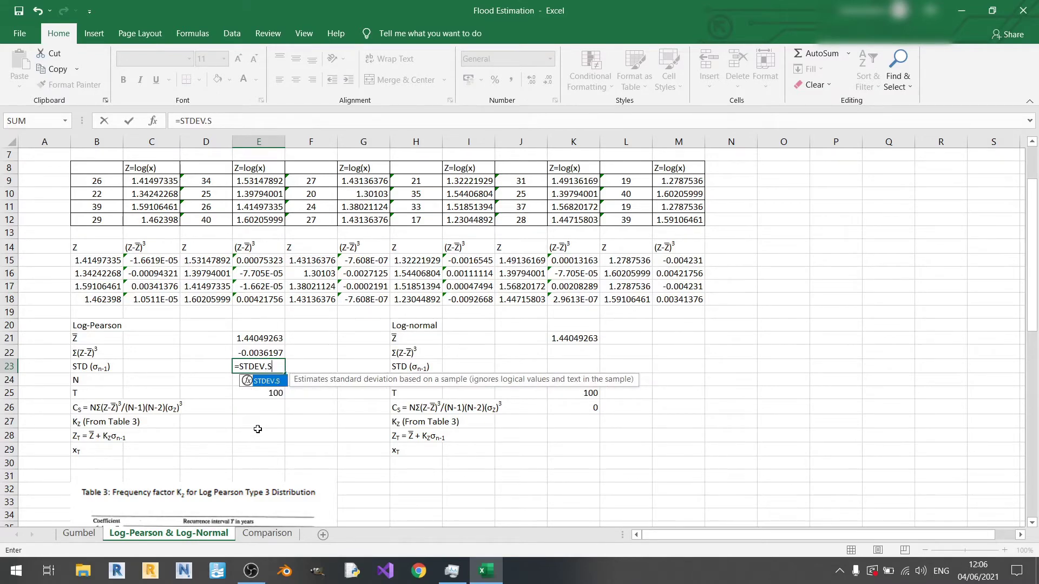
{"action": "type", "text": "("}
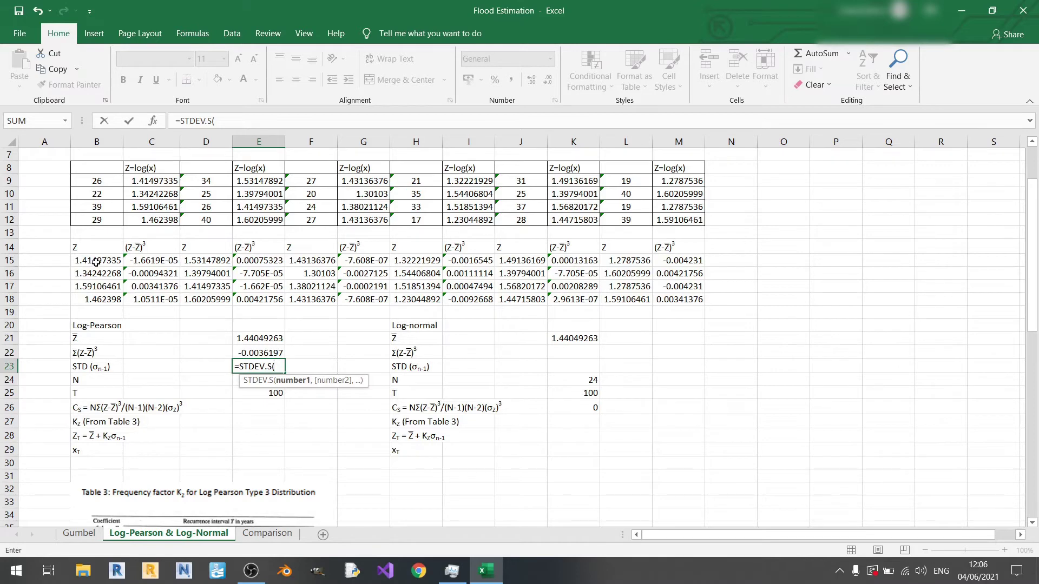
{"action": "left_click_drag", "start_coordinate": [95, 259], "coordinate": [98, 299]}
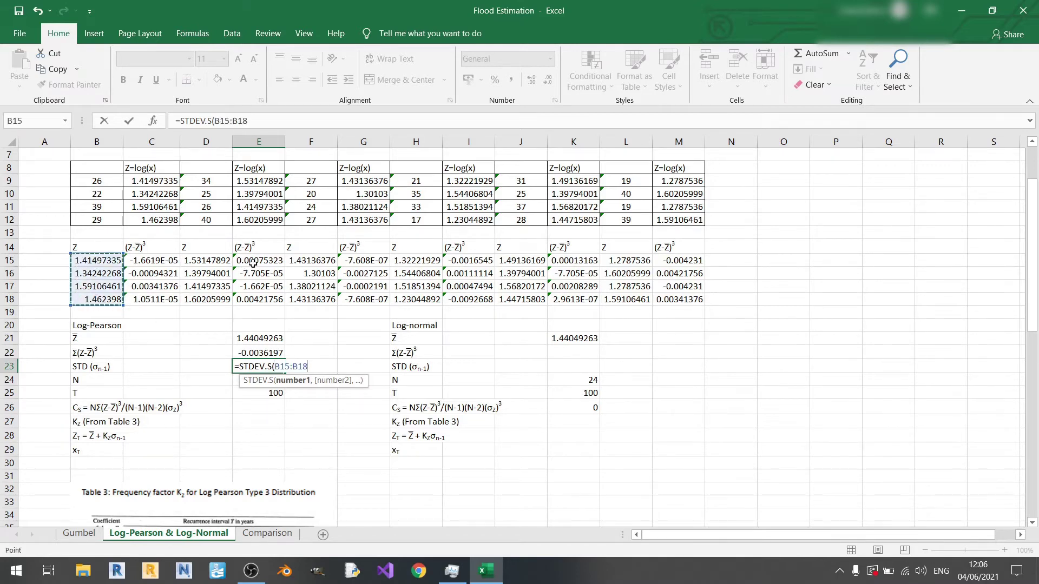
{"action": "type", "text": ","}
{"action": "left_click_drag", "start_coordinate": [206, 261], "coordinate": [206, 299]}
{"action": "type", "text": ","}
{"action": "left_click_drag", "start_coordinate": [312, 261], "coordinate": [311, 299]}
{"action": "type", "text": ","}
{"action": "left_click_drag", "start_coordinate": [433, 261], "coordinate": [427, 299]}
{"action": "type", "text": ","}
{"action": "left_click_drag", "start_coordinate": [521, 261], "coordinate": [521, 299]}
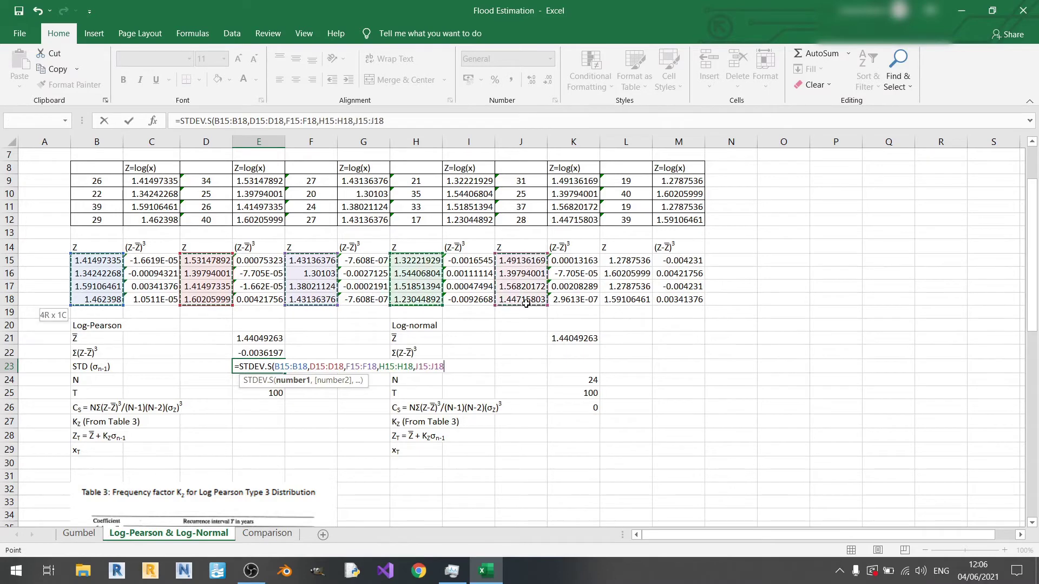
{"action": "type", "text": ","}
{"action": "left_click_drag", "start_coordinate": [627, 262], "coordinate": [625, 299]}
{"action": "key", "text": "Return"}
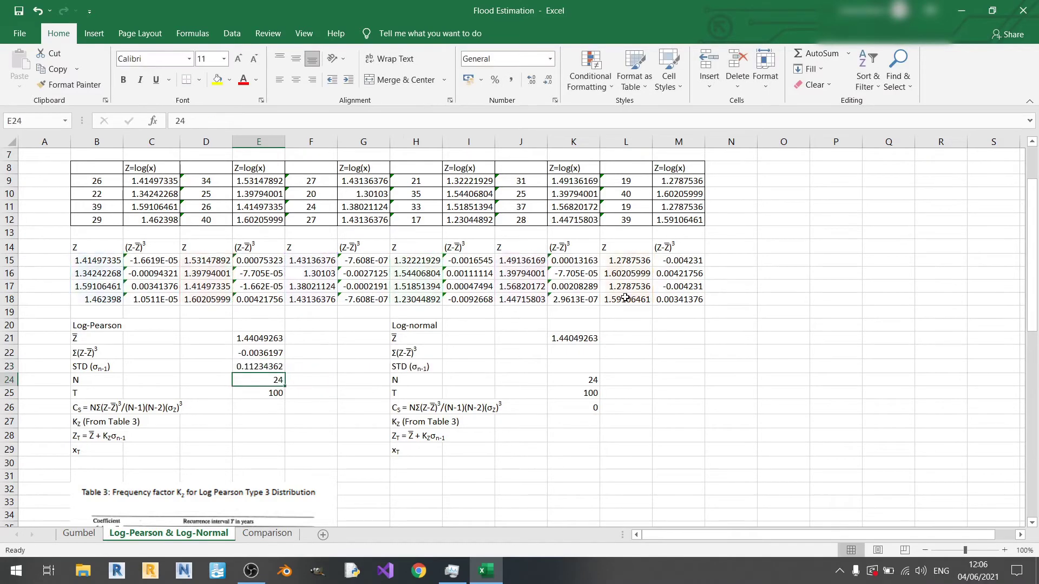
Step: Enter the Log-Pearson skew coefficient formula =(E24*E22)/(E24-1)*(E24-2)*(E23)^3 in E26
{"action": "left_click", "coordinate": [258, 406]}
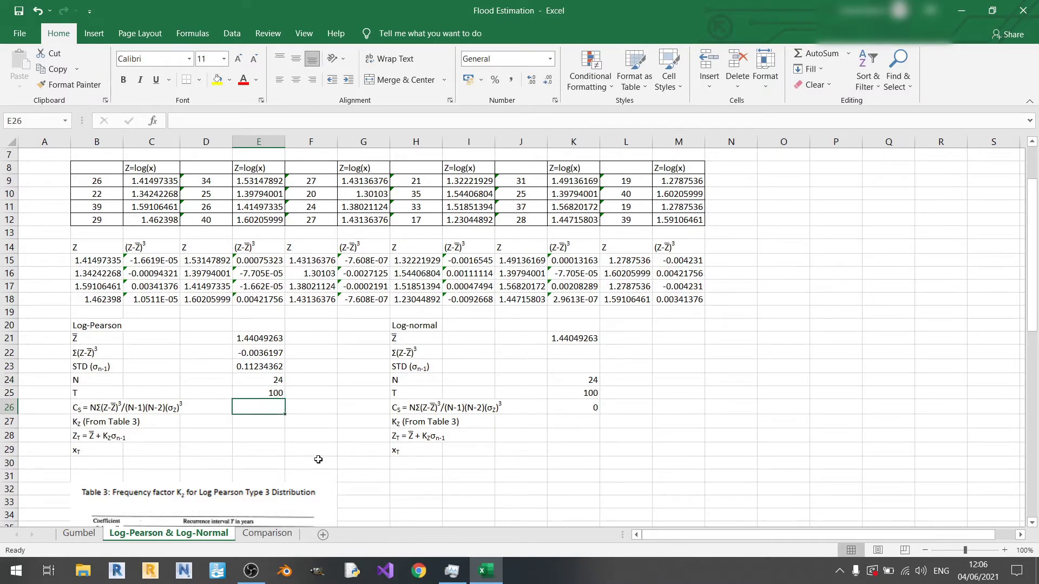
{"action": "type", "text": "="}
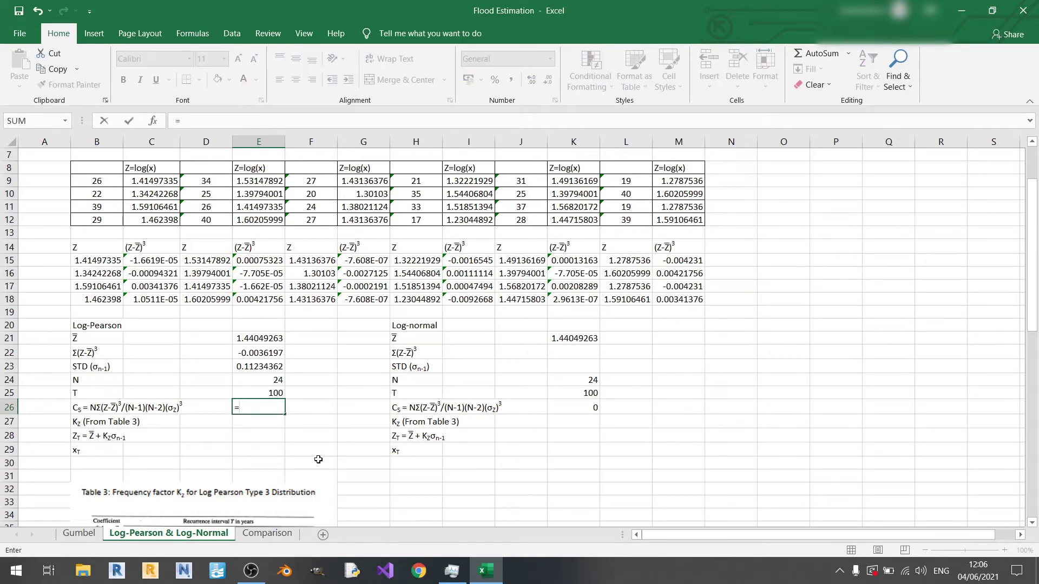
{"action": "type", "text": "("}
{"action": "key", "text": "Up"}
{"action": "key", "text": "Up"}
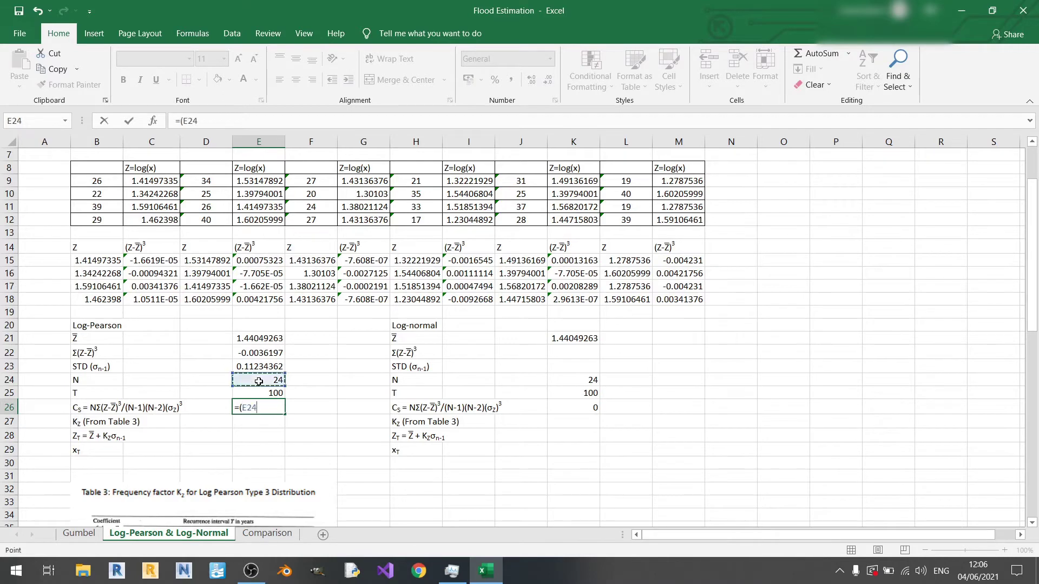
{"action": "type", "text": "*"}
{"action": "left_click", "coordinate": [264, 354]}
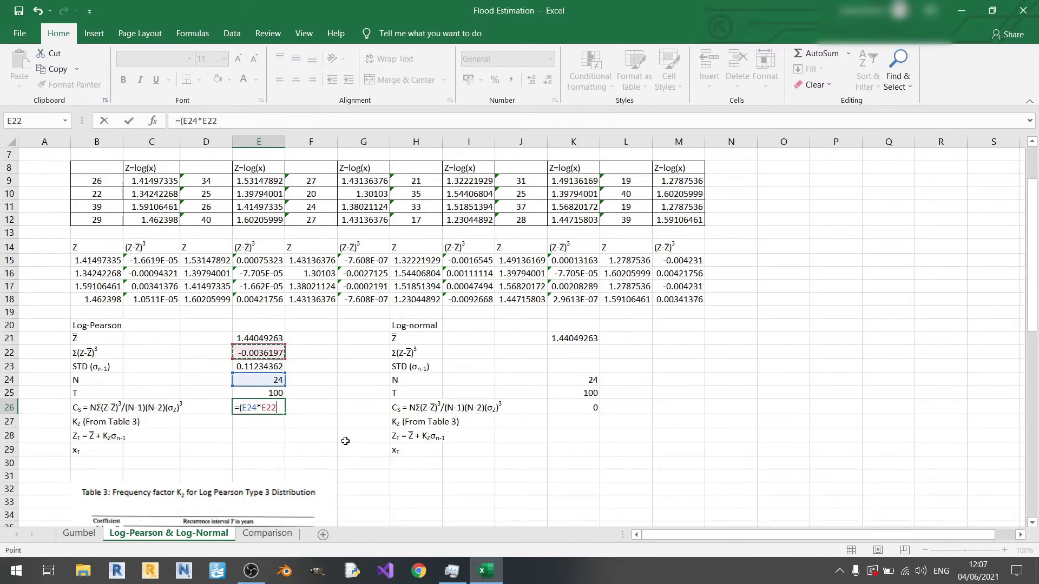
{"action": "type", "text": ")/(E"}
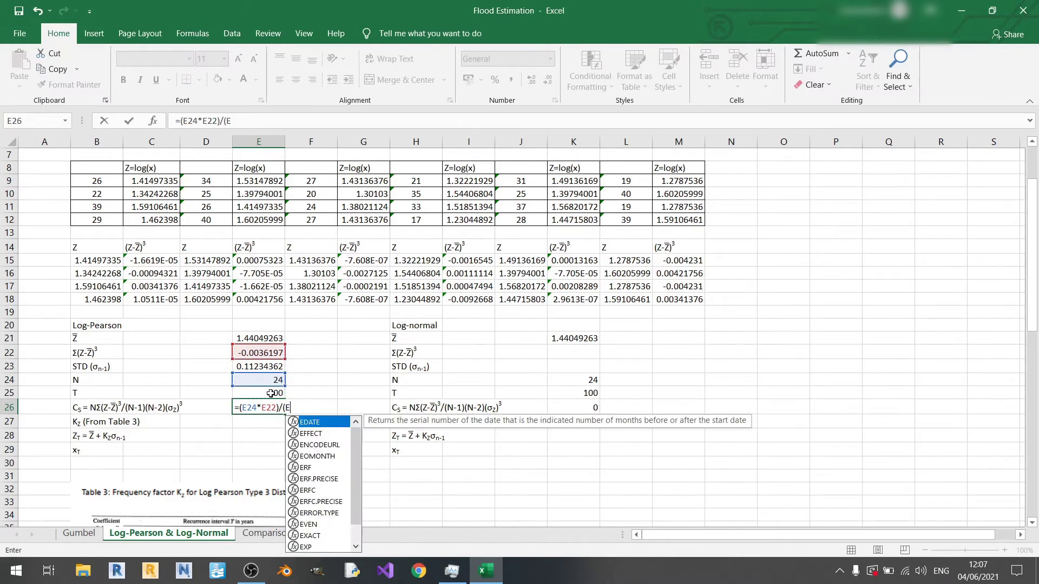
{"action": "key", "text": "BackSpace"}
{"action": "left_click", "coordinate": [264, 381]}
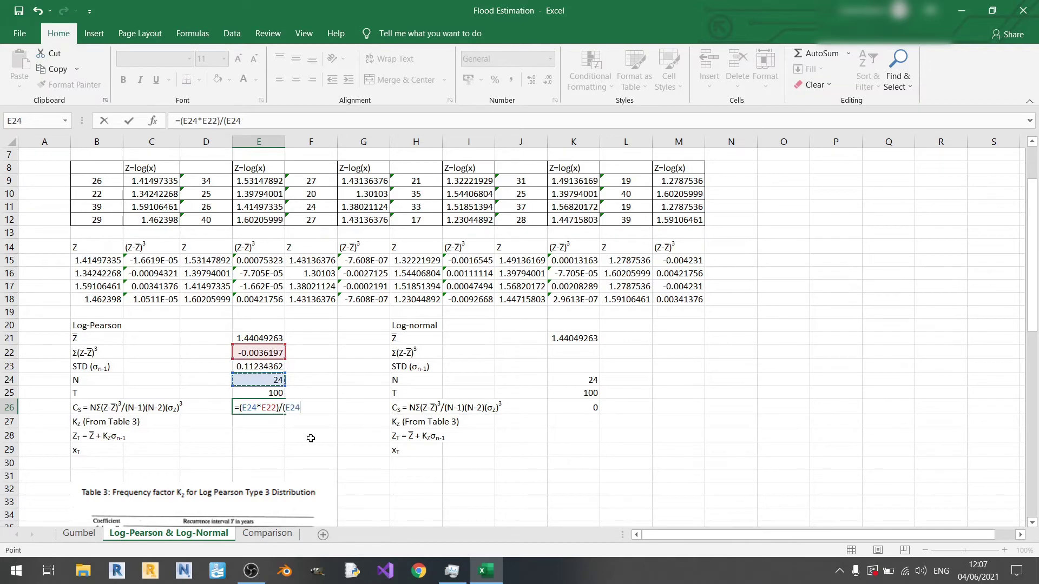
{"action": "type", "text": "-"}
{"action": "type", "text": "1)*("}
{"action": "left_click", "coordinate": [260, 381]}
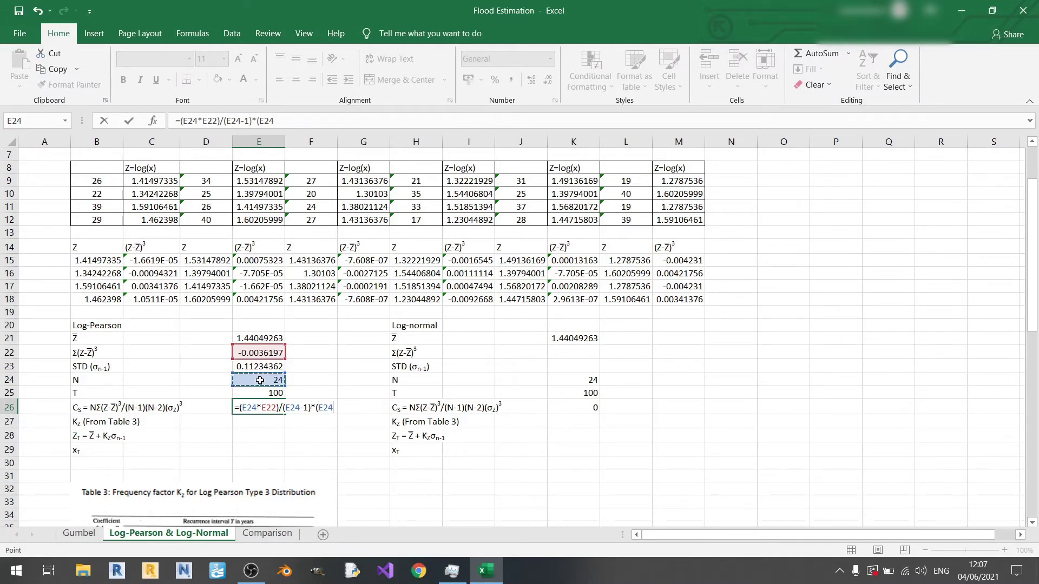
{"action": "type", "text": "-"}
{"action": "type", "text": "2)*("}
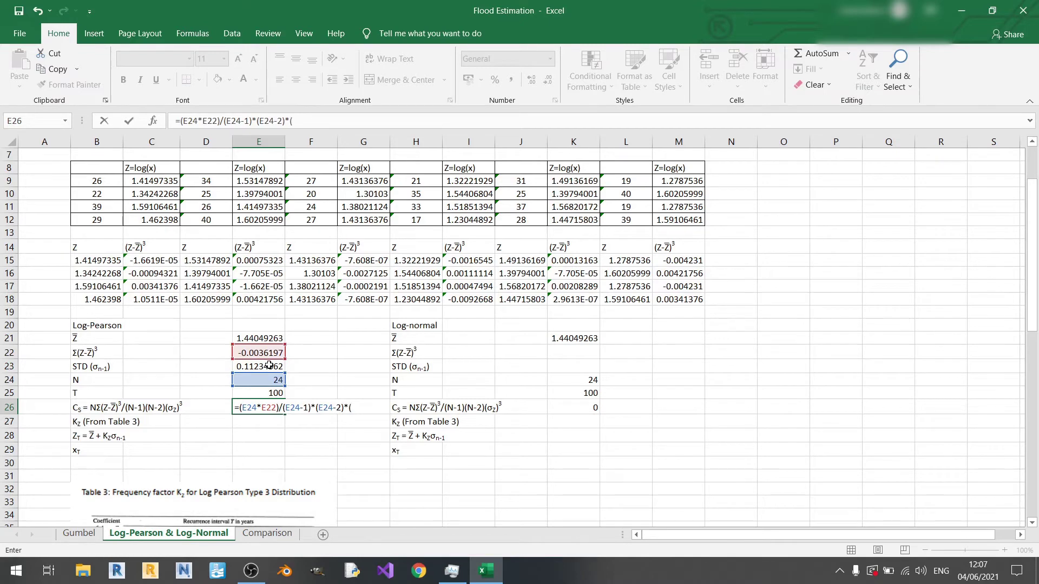
{"action": "left_click", "coordinate": [269, 365]}
{"action": "type", "text": ")"}
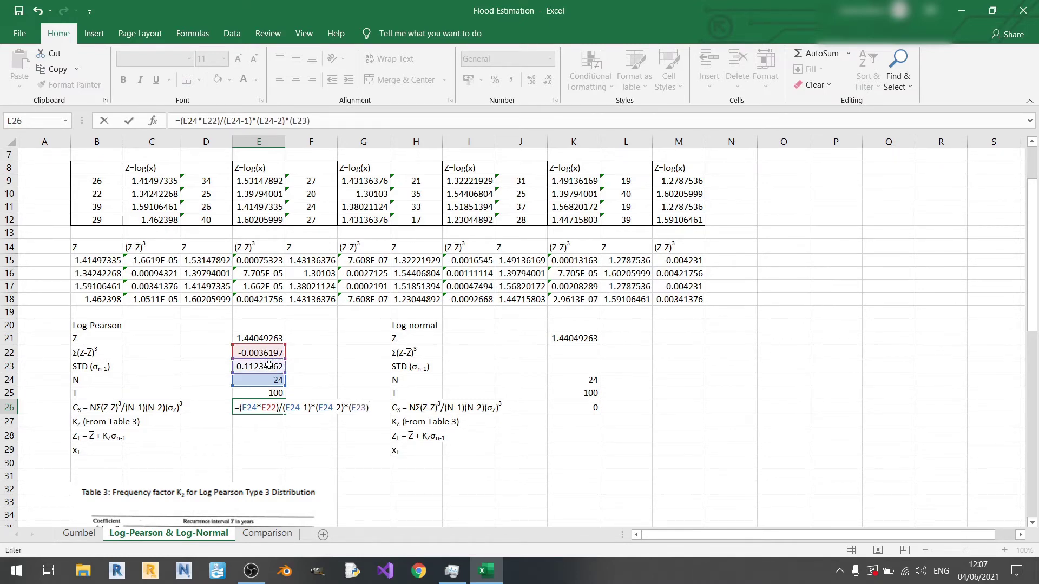
{"action": "type", "text": "^3"}
{"action": "key", "text": "Return"}
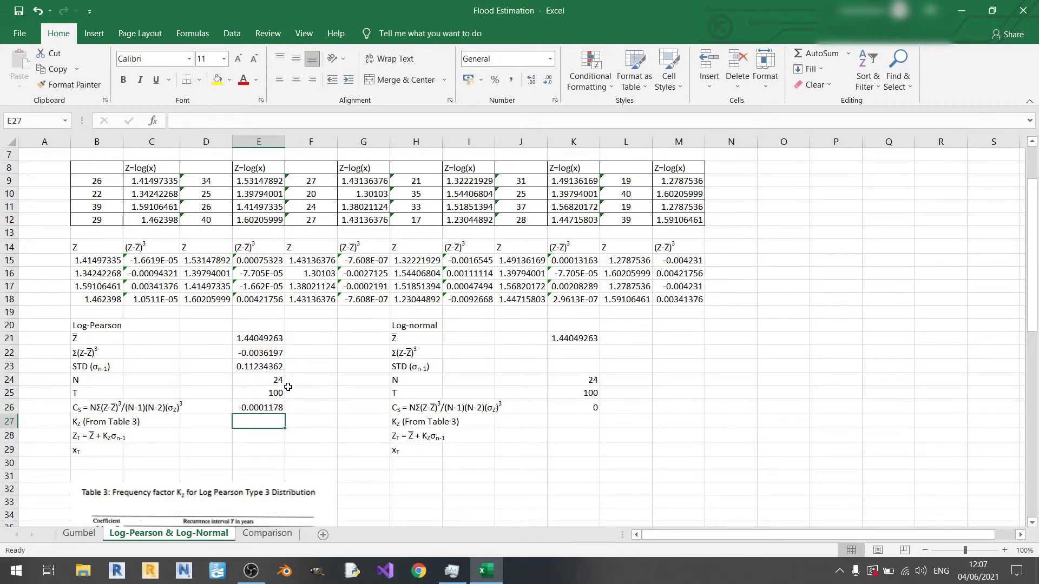
Step: Enclose the whole denominator of the E26 skew formula in parentheses, giving =(E24*E22)/((E24-1)*(E24-2)*(E23)^3)
{"action": "left_click", "coordinate": [246, 404]}
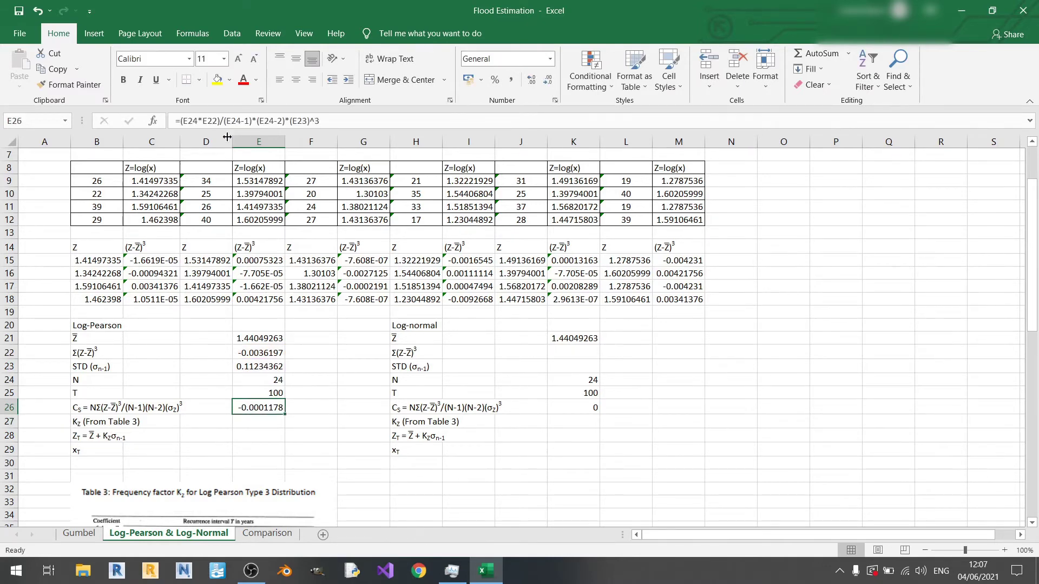
{"action": "left_click", "coordinate": [221, 121]}
{"action": "type", "text": "("}
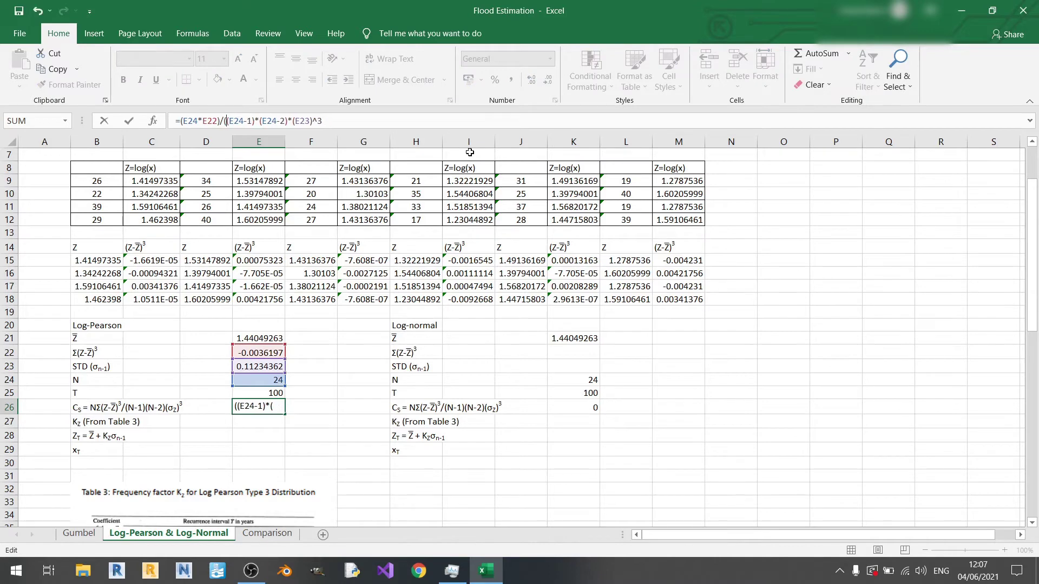
{"action": "left_click", "coordinate": [415, 122]}
{"action": "type", "text": ")"}
{"action": "key", "text": "Return"}
{"action": "key", "text": "ctrl+z"}
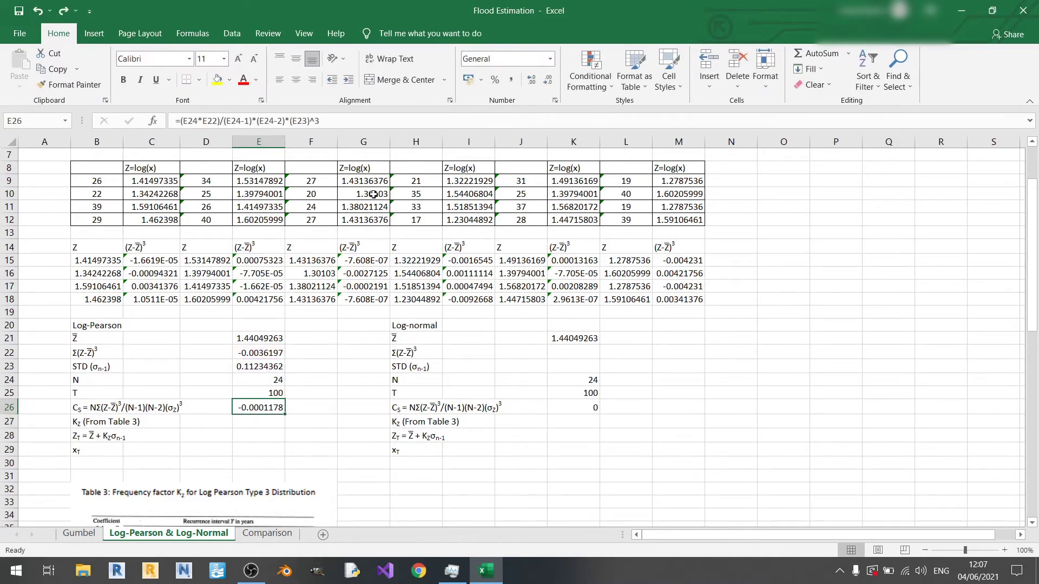
{"action": "key", "text": "ctrl+y"}
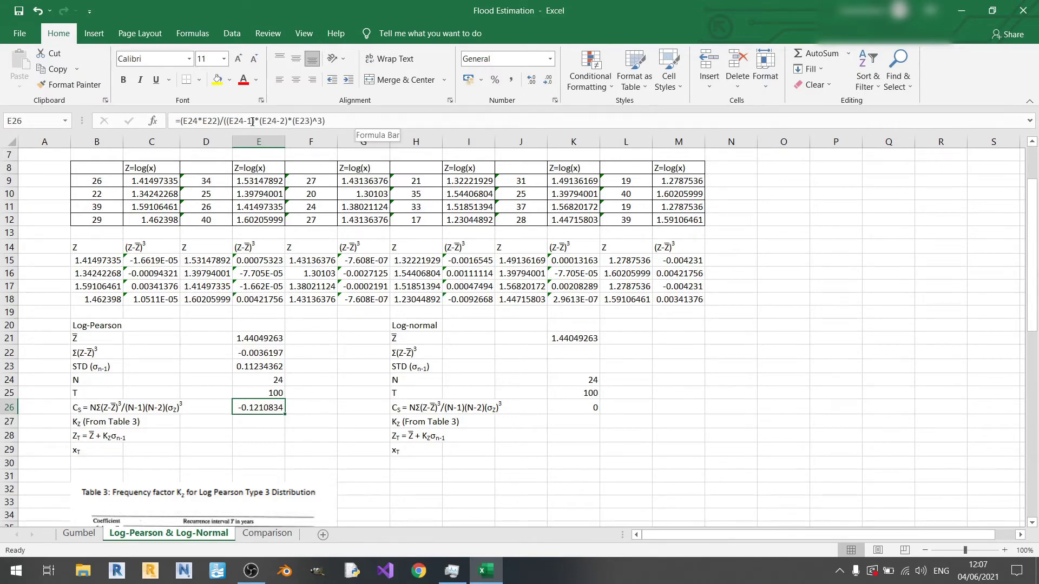
{"action": "left_click", "coordinate": [227, 120]}
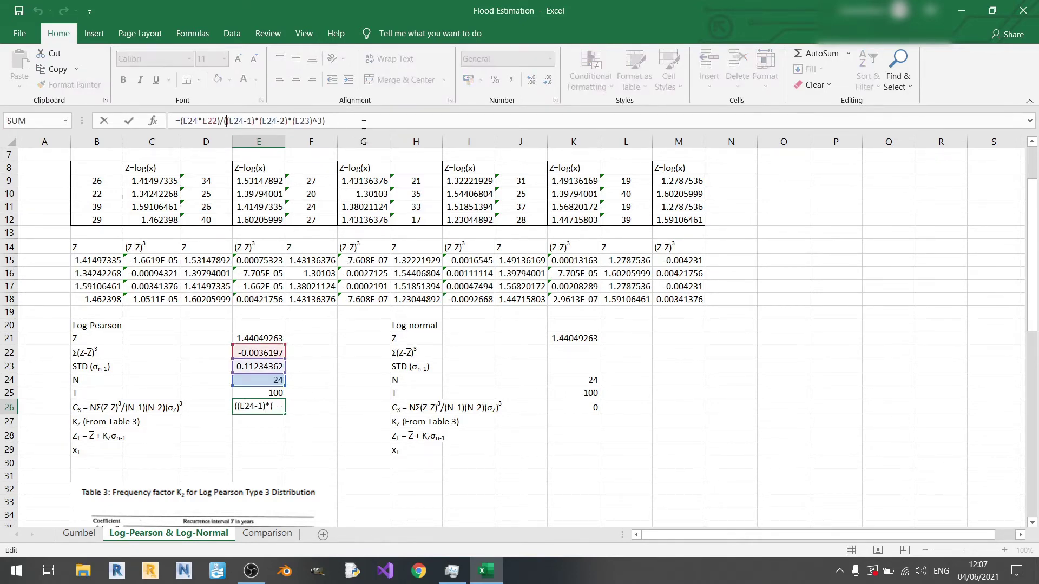
{"action": "left_click", "coordinate": [325, 120]}
{"action": "key", "text": "Return"}
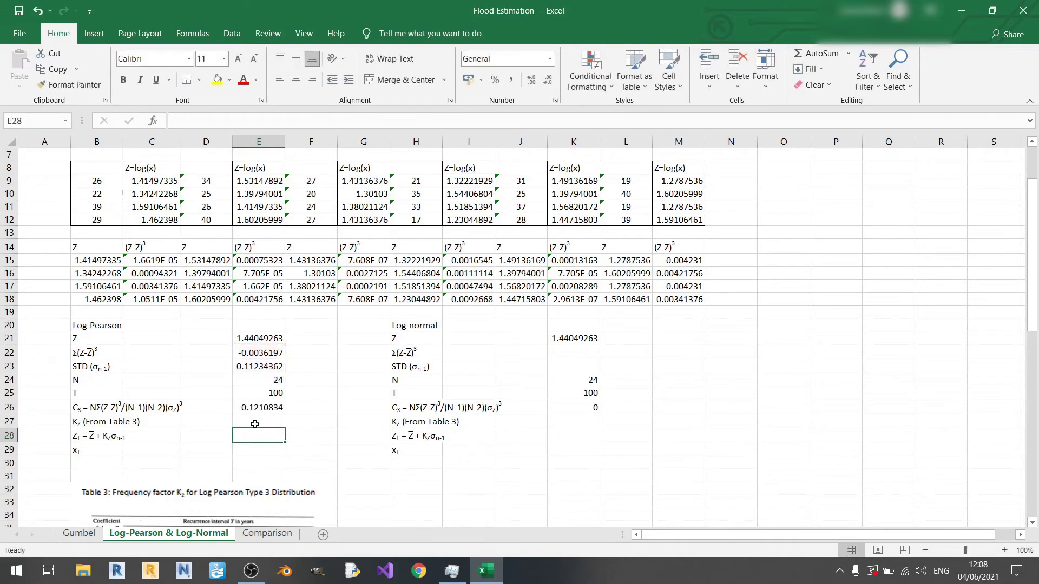
Step: Look up the Log-Pearson frequency factor in Table 3 for skew -0.1 and T = 100, and enter 2.252 in E27
{"action": "left_click", "coordinate": [259, 410]}
{"action": "scroll", "coordinate": [263, 421], "scroll_direction": "down", "scroll_amount": 5}
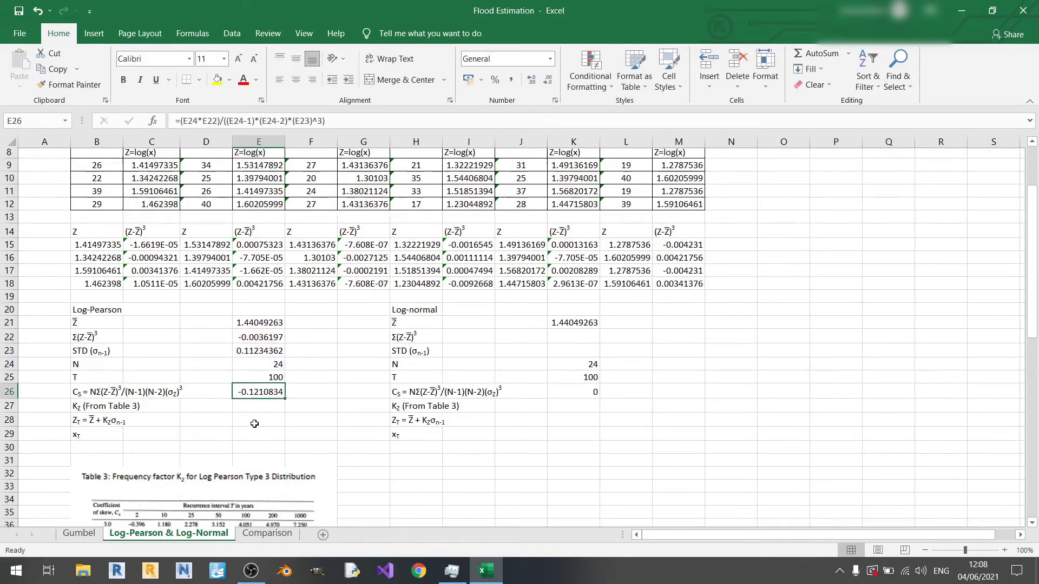
{"action": "scroll", "coordinate": [272, 343], "scroll_direction": "up", "scroll_amount": 3}
{"action": "scroll", "coordinate": [272, 342], "scroll_direction": "up", "scroll_amount": 3}
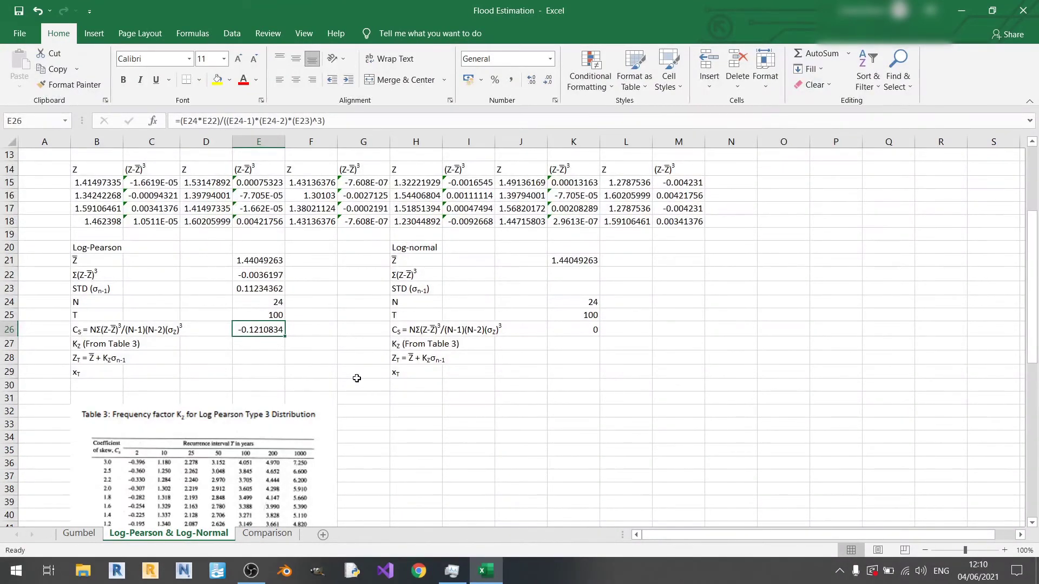
{"action": "left_click", "coordinate": [259, 341]}
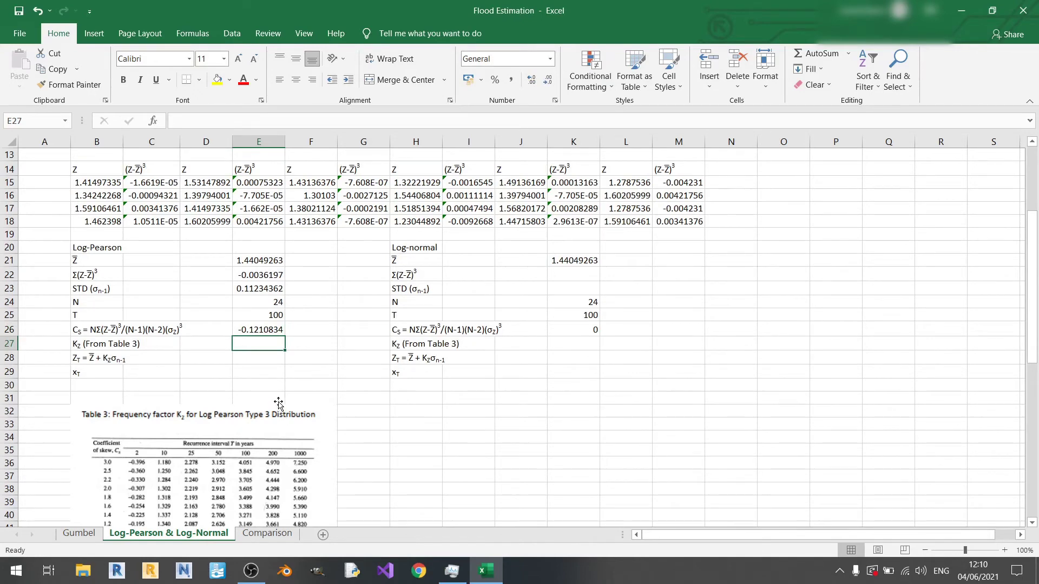
{"action": "scroll", "coordinate": [285, 404], "scroll_direction": "down", "scroll_amount": 8}
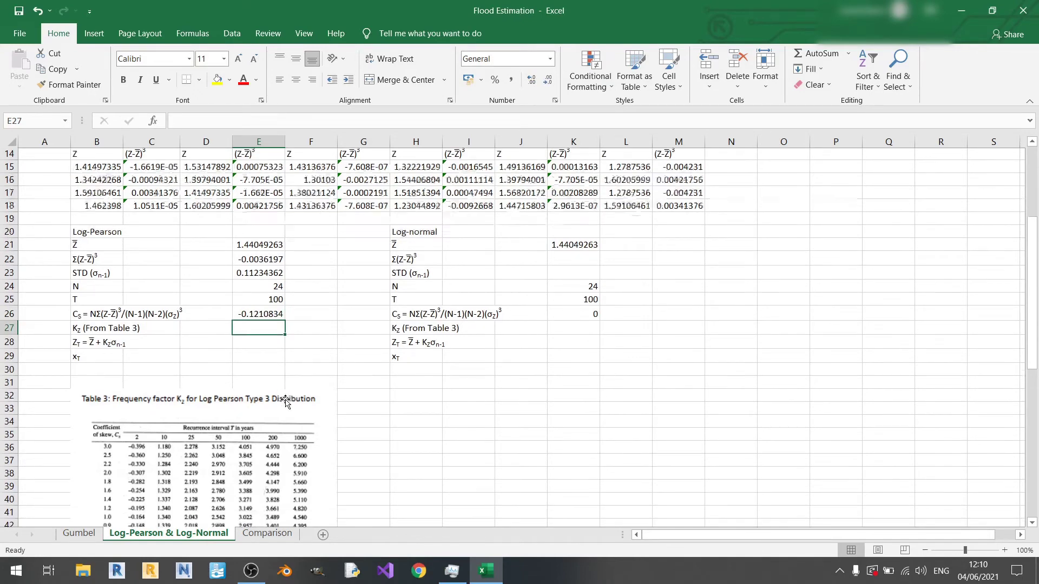
{"action": "scroll", "coordinate": [281, 394], "scroll_direction": "up", "scroll_amount": 9}
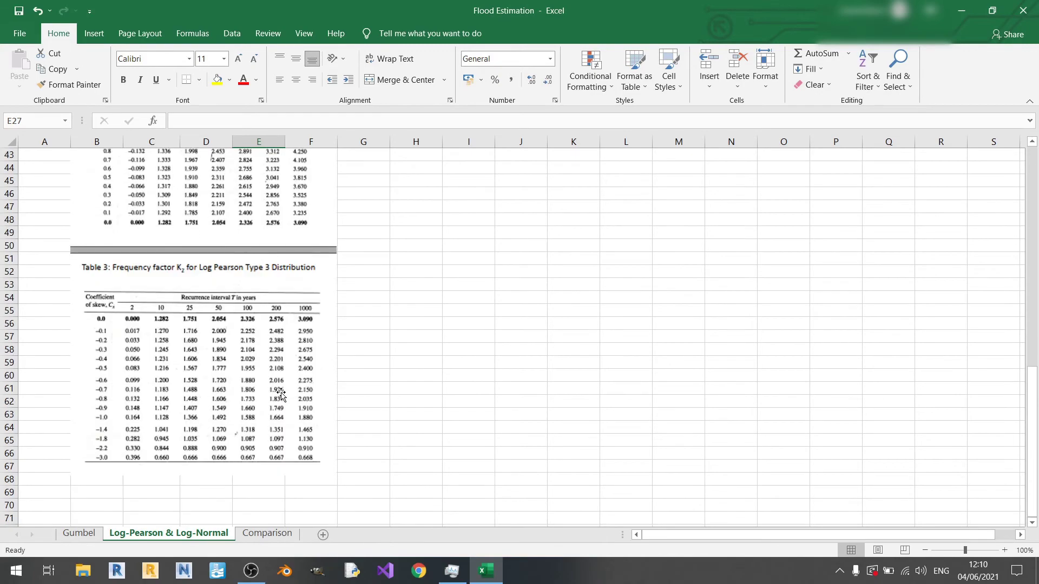
{"action": "scroll", "coordinate": [266, 399], "scroll_direction": "down", "scroll_amount": 2}
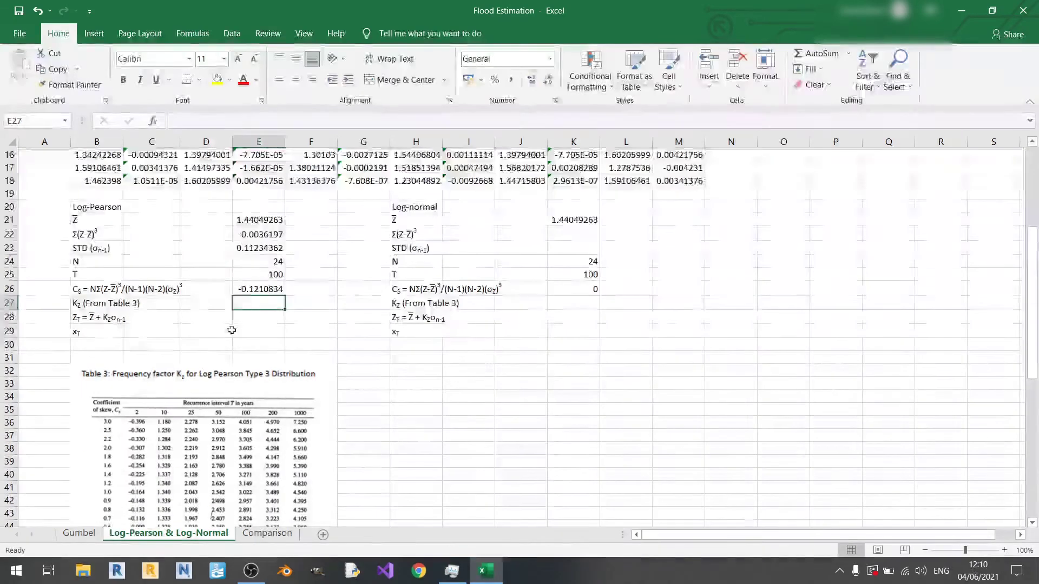
{"action": "scroll", "coordinate": [256, 290], "scroll_direction": "down", "scroll_amount": 9}
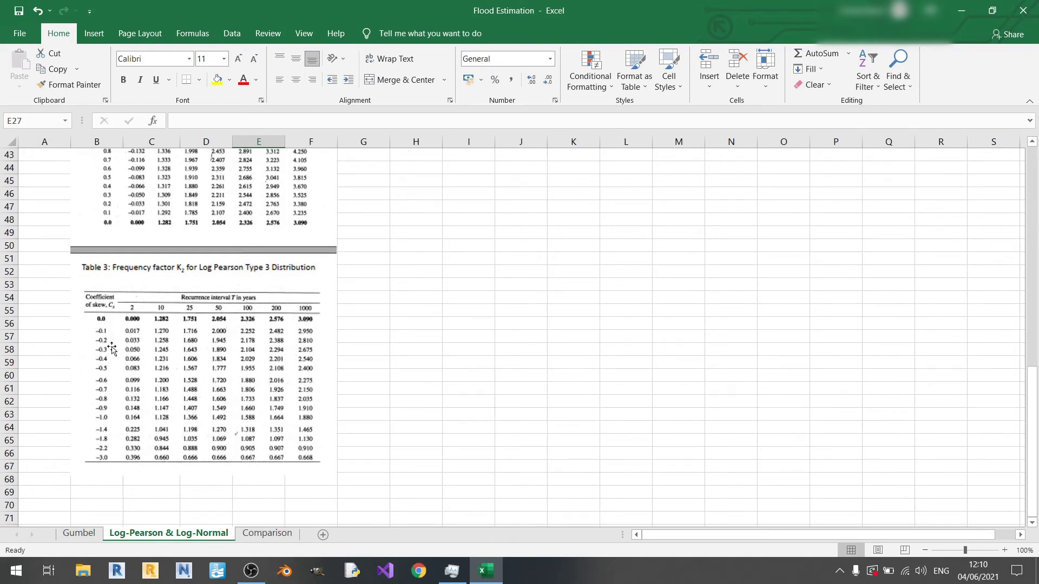
{"action": "scroll", "coordinate": [116, 352], "scroll_direction": "up", "scroll_amount": 9}
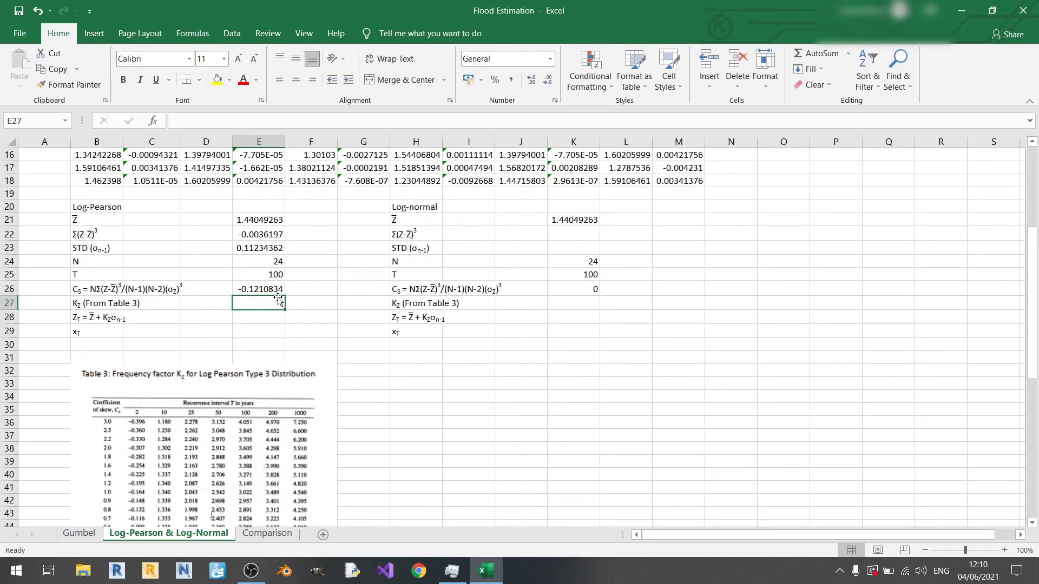
{"action": "scroll", "coordinate": [111, 397], "scroll_direction": "down", "scroll_amount": 8}
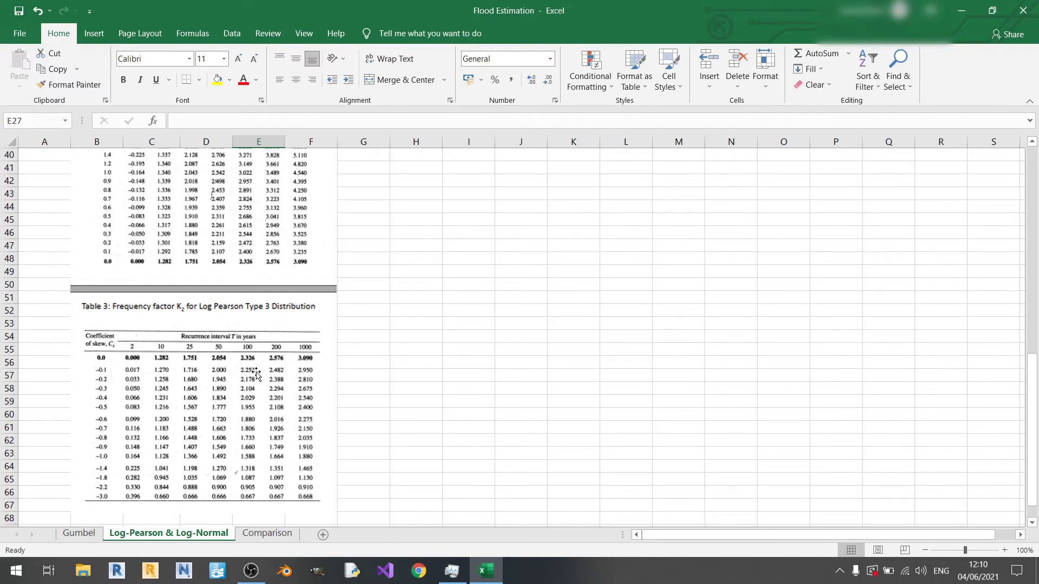
{"action": "scroll", "coordinate": [303, 400], "scroll_direction": "up", "scroll_amount": 10}
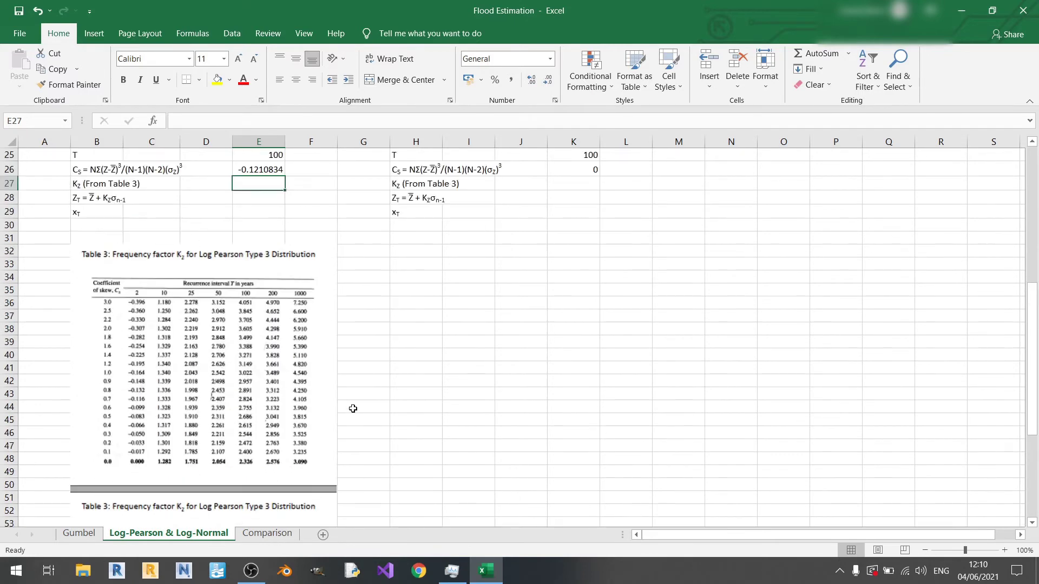
{"action": "type", "text": "2.252"}
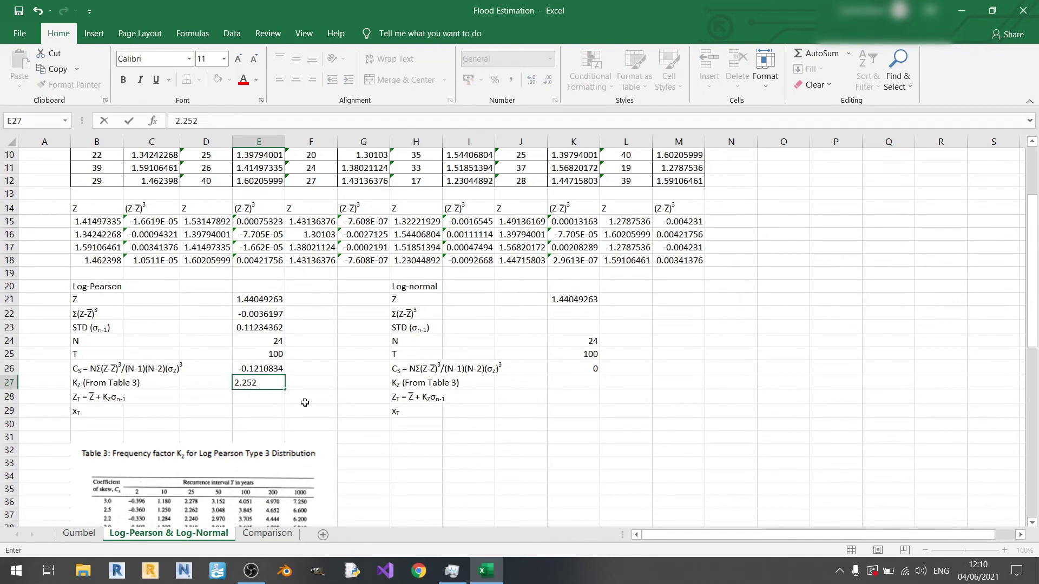
{"action": "key", "text": "Return"}
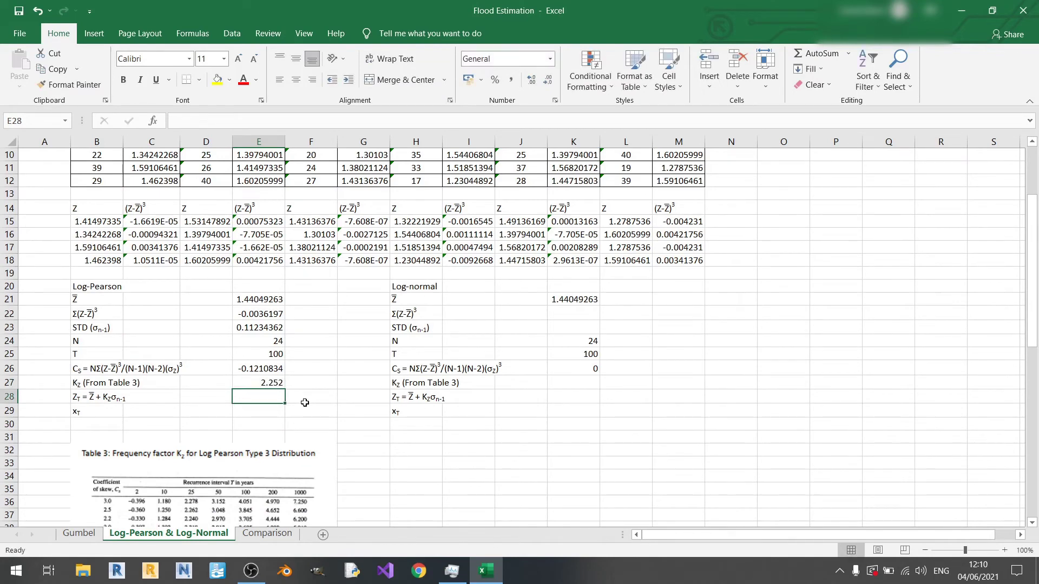
Step: Enter =E21+(E27*E23) in E28 to calculate the Log-Pearson Z value for the return period
{"action": "scroll", "coordinate": [255, 389], "scroll_direction": "down", "scroll_amount": 2}
{"action": "scroll", "coordinate": [255, 390], "scroll_direction": "down", "scroll_amount": 3}
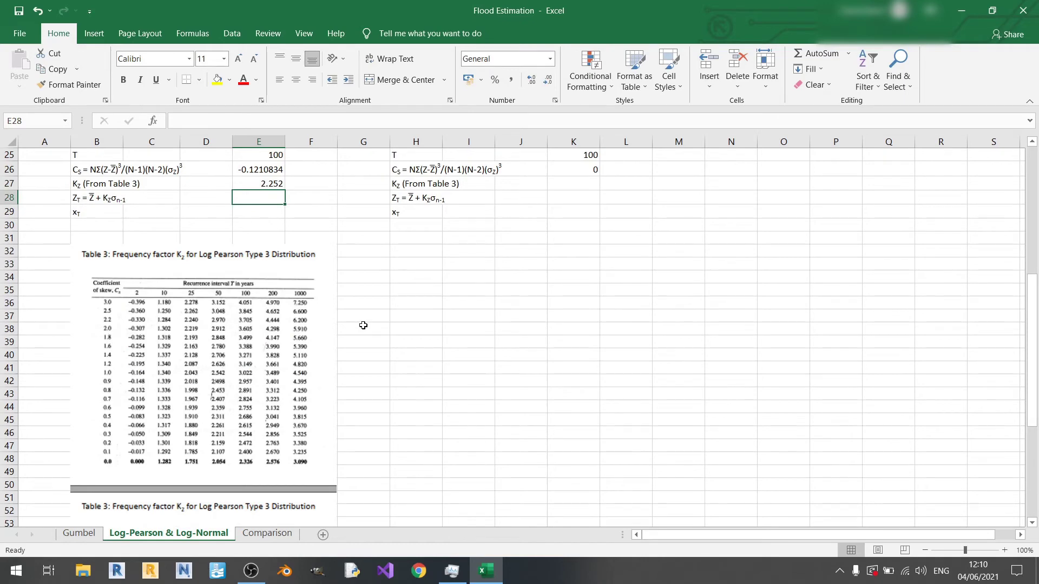
{"action": "type", "text": "="}
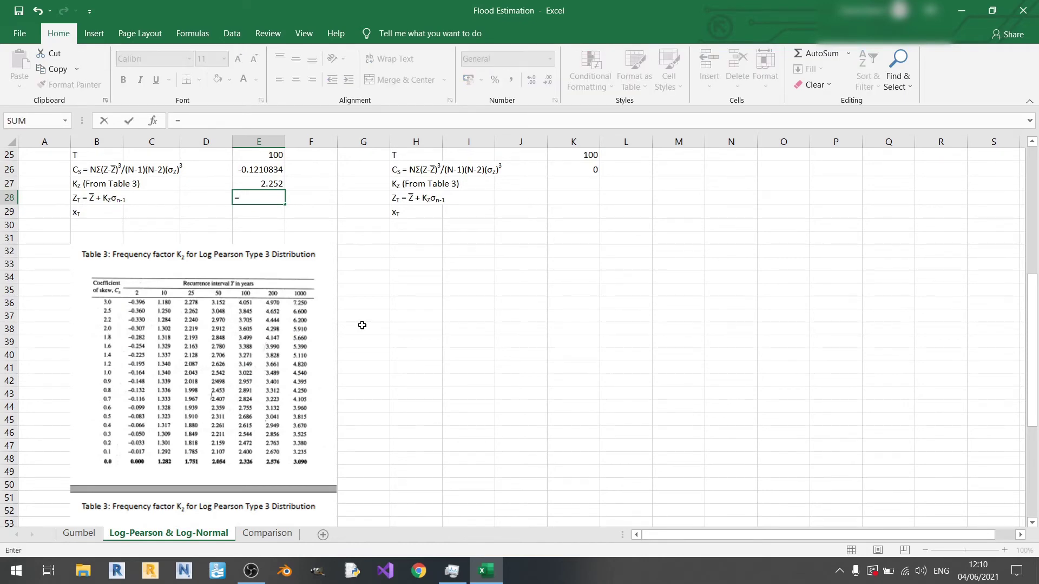
{"action": "scroll", "coordinate": [362, 325], "scroll_direction": "up", "scroll_amount": 5}
{"action": "left_click", "coordinate": [265, 299]}
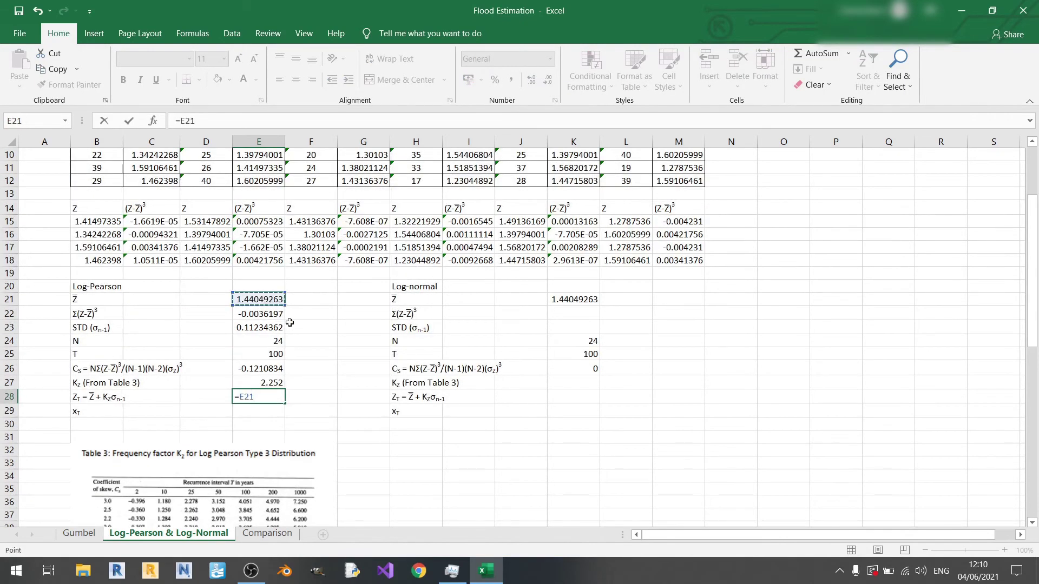
{"action": "type", "text": "+("}
{"action": "left_click", "coordinate": [275, 382]}
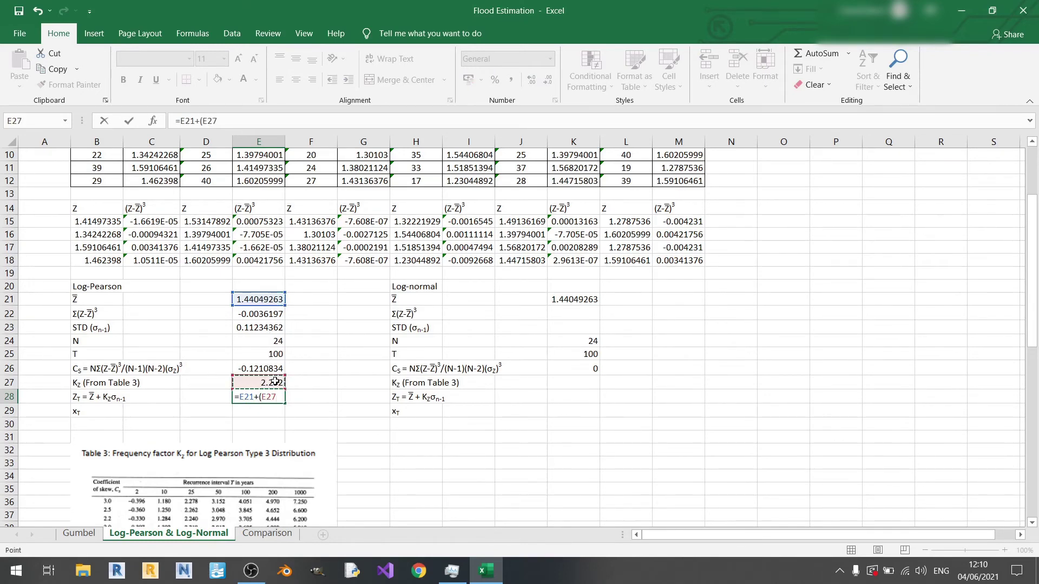
{"action": "type", "text": "*"}
{"action": "left_click", "coordinate": [265, 330]}
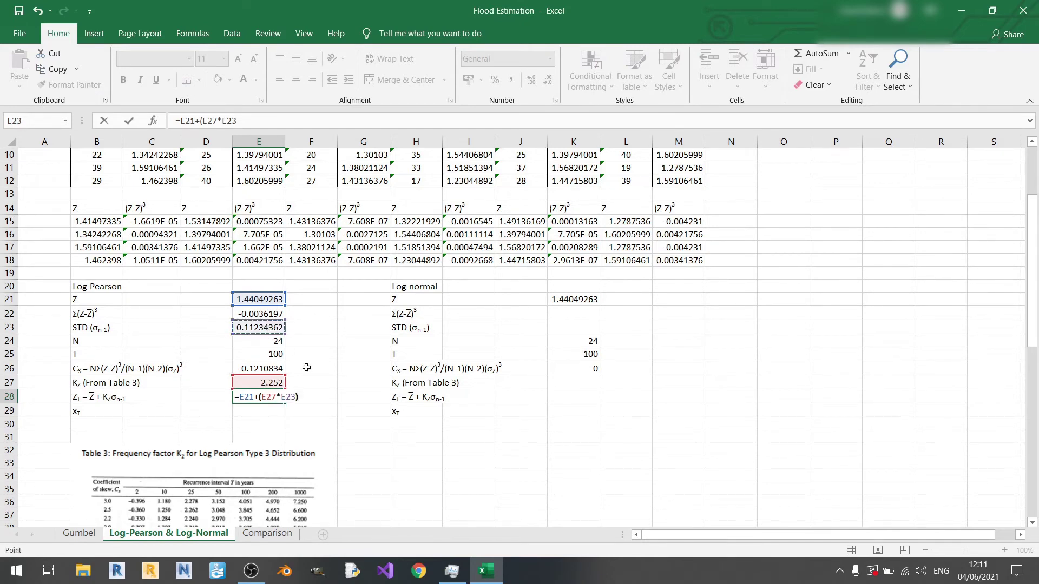
{"action": "key", "text": "Return"}
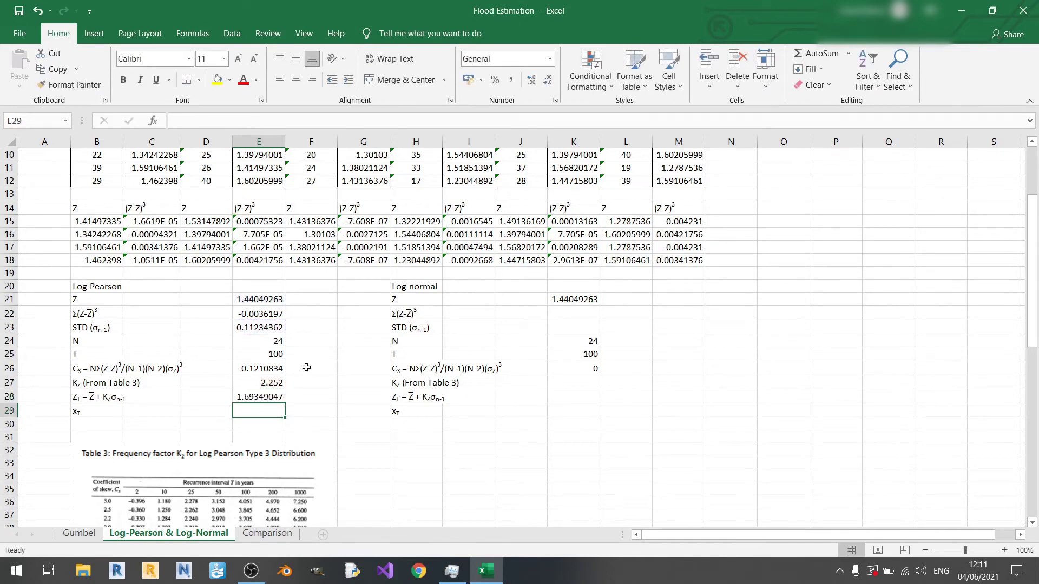
Step: Enter =10^E28 in E29 to convert the Log-Pearson Z value back to the flood discharge
{"action": "scroll", "coordinate": [233, 410], "scroll_direction": "up", "scroll_amount": 3}
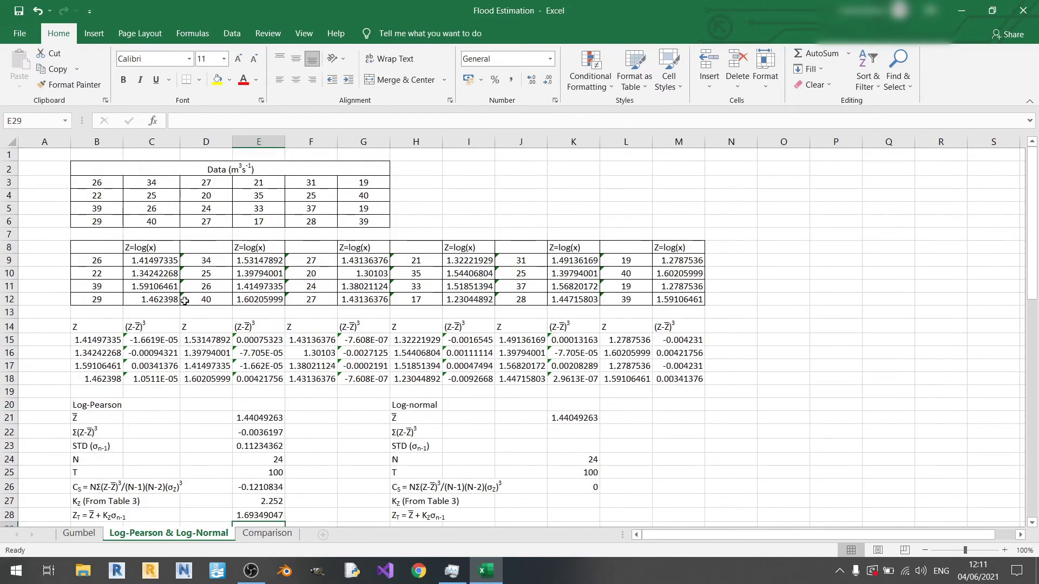
{"action": "left_click", "coordinate": [158, 248]}
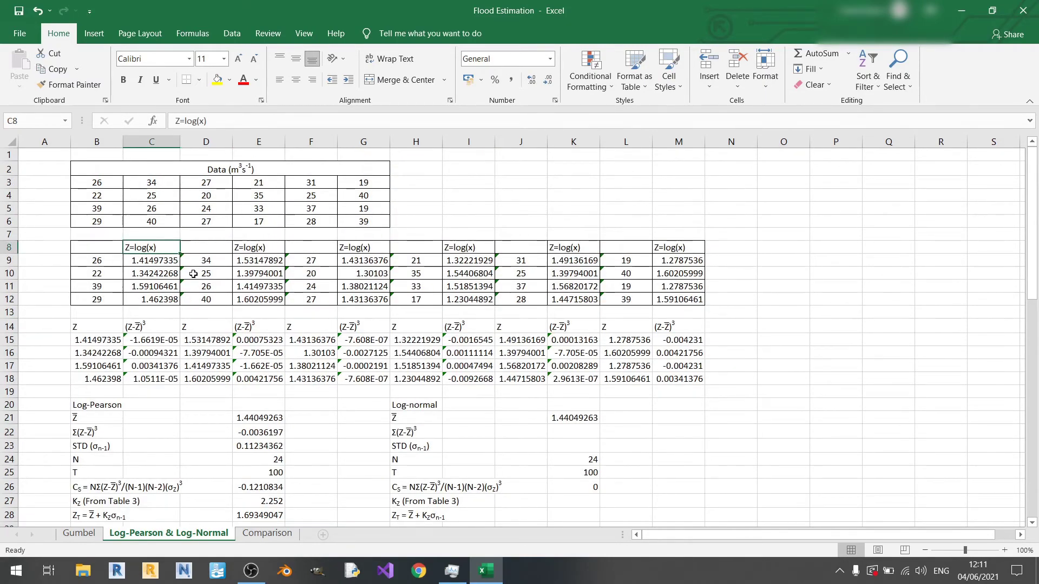
{"action": "scroll", "coordinate": [140, 254], "scroll_direction": "down", "scroll_amount": 4}
{"action": "left_click", "coordinate": [255, 374]}
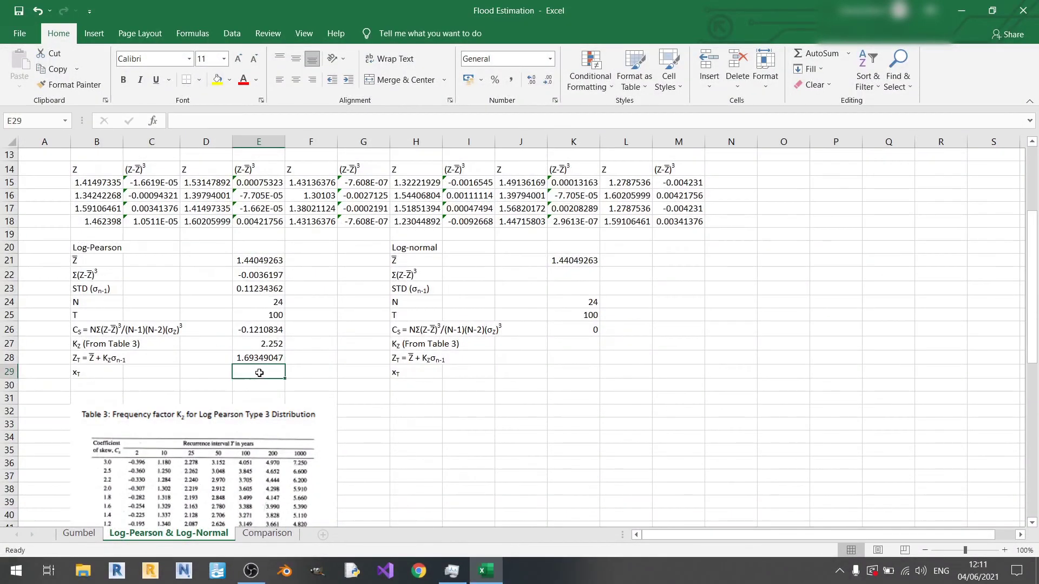
{"action": "type", "text": "=1-"}
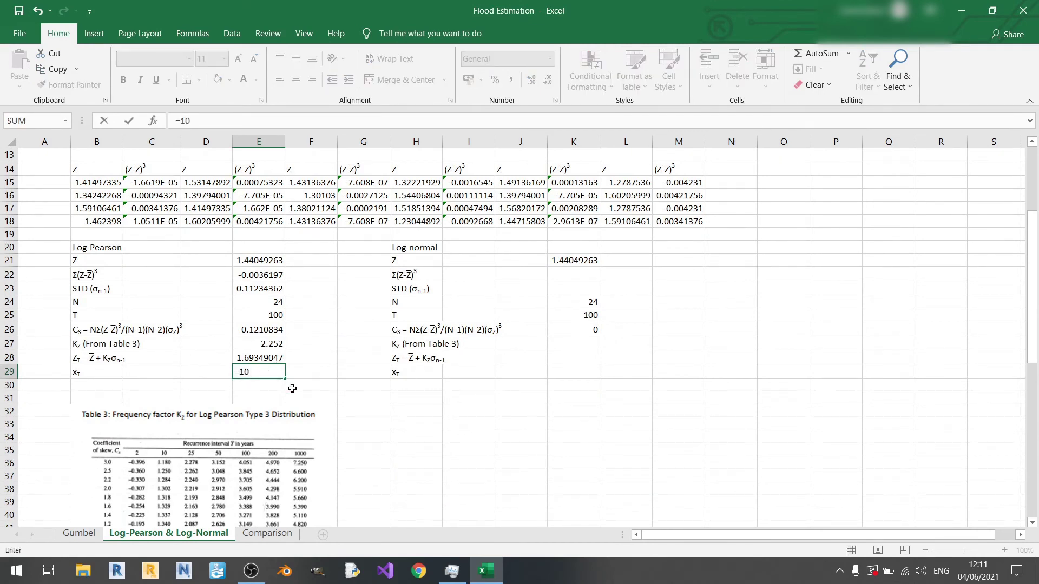
{"action": "key", "text": "Up"}
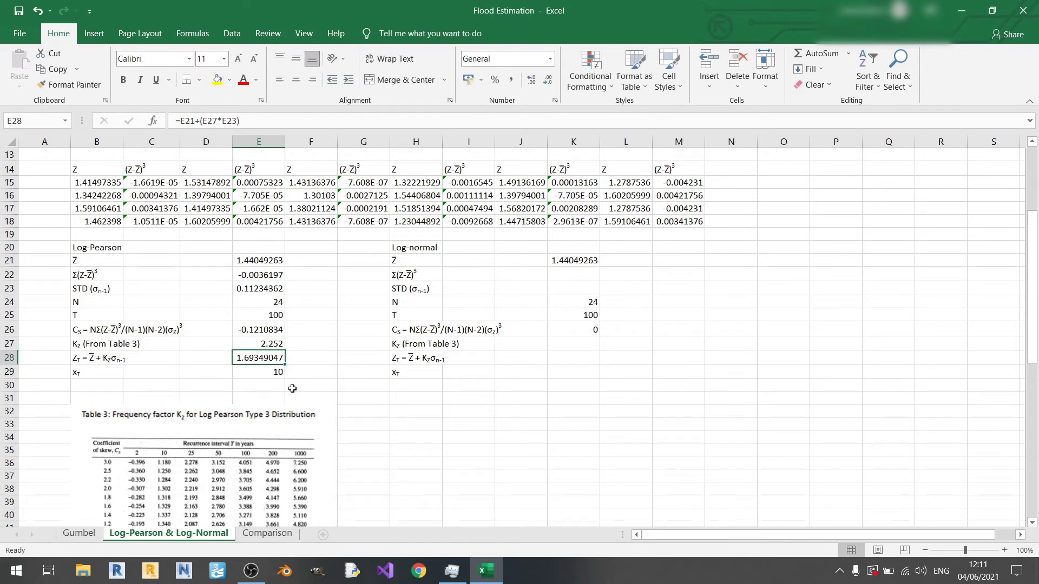
{"action": "left_click", "coordinate": [279, 374]}
{"action": "left_click", "coordinate": [228, 124]}
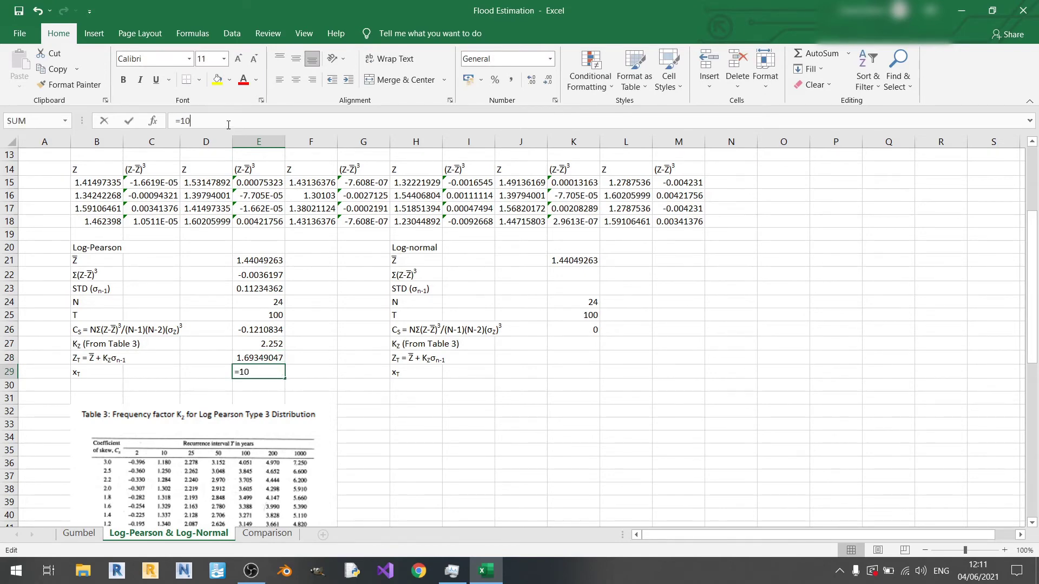
{"action": "type", "text": "^^"}
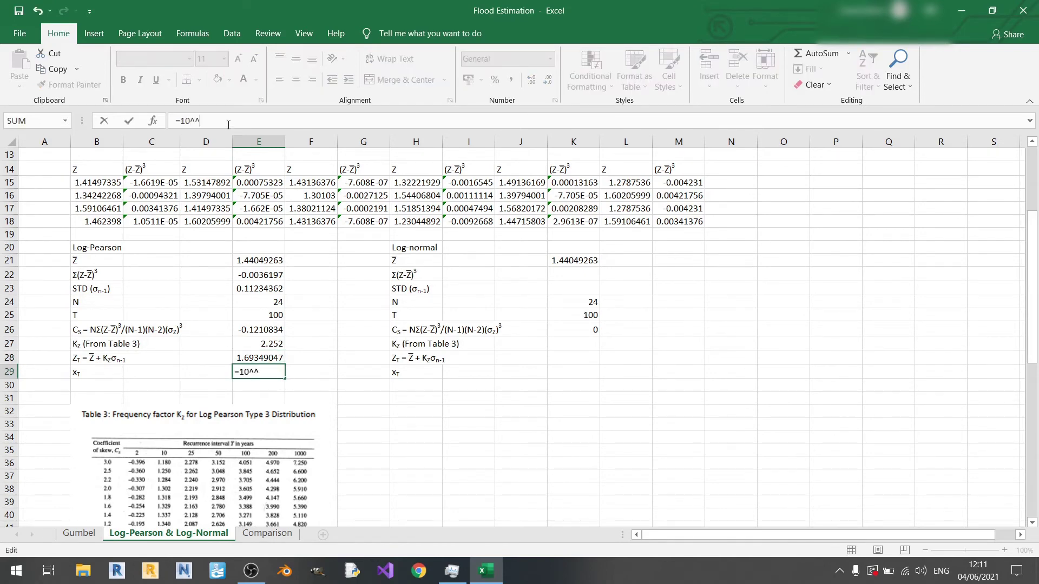
{"action": "left_click", "coordinate": [271, 358]}
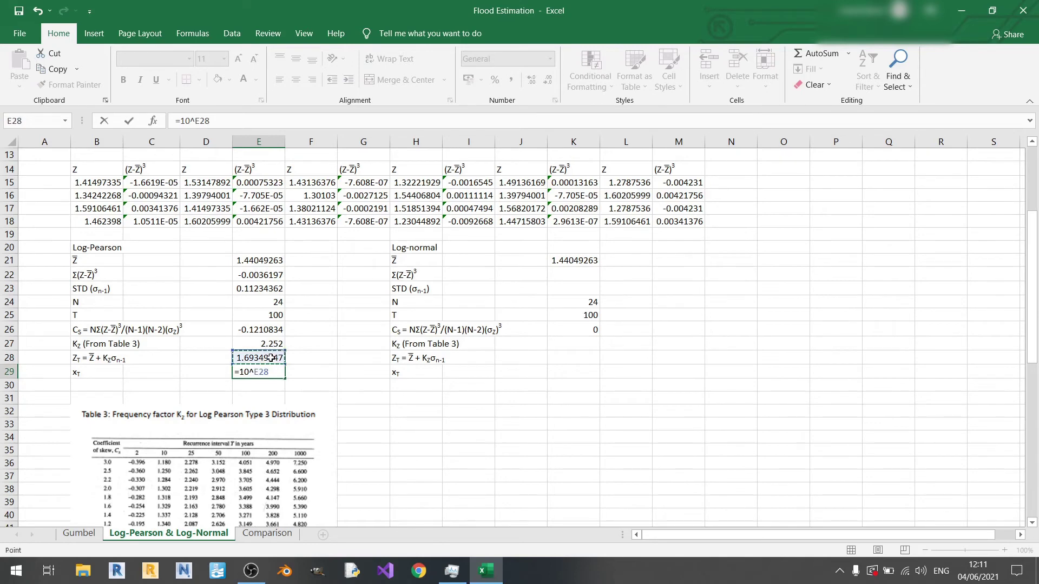
{"action": "key", "text": "Return"}
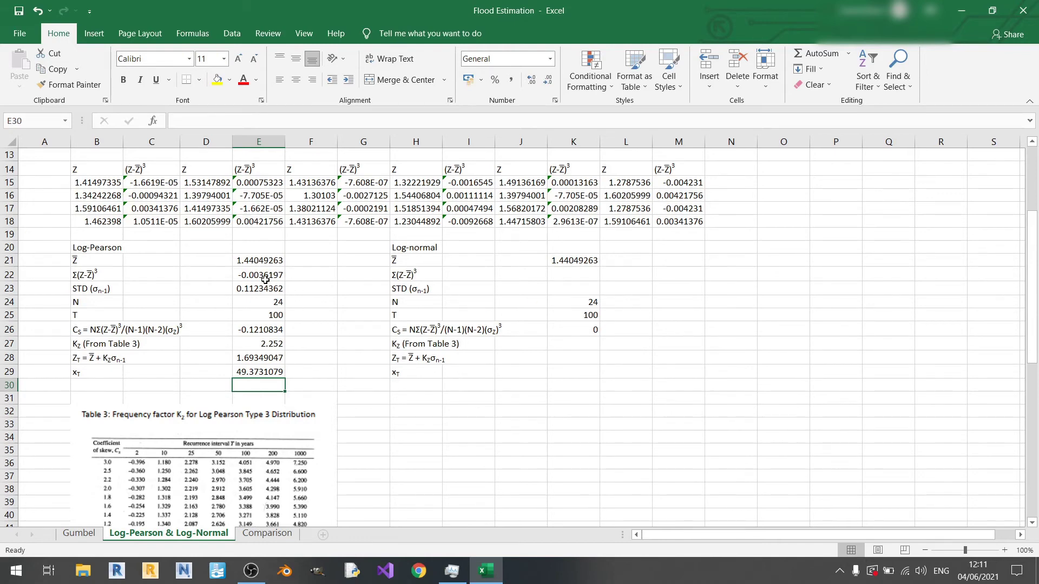
Step: Copy the Log-Pearson sum of cubed deviations and standard deviation from E22:E23 into the Log-normal cells K22:K23 as linked references
{"action": "left_click_drag", "start_coordinate": [265, 280], "coordinate": [271, 287]}
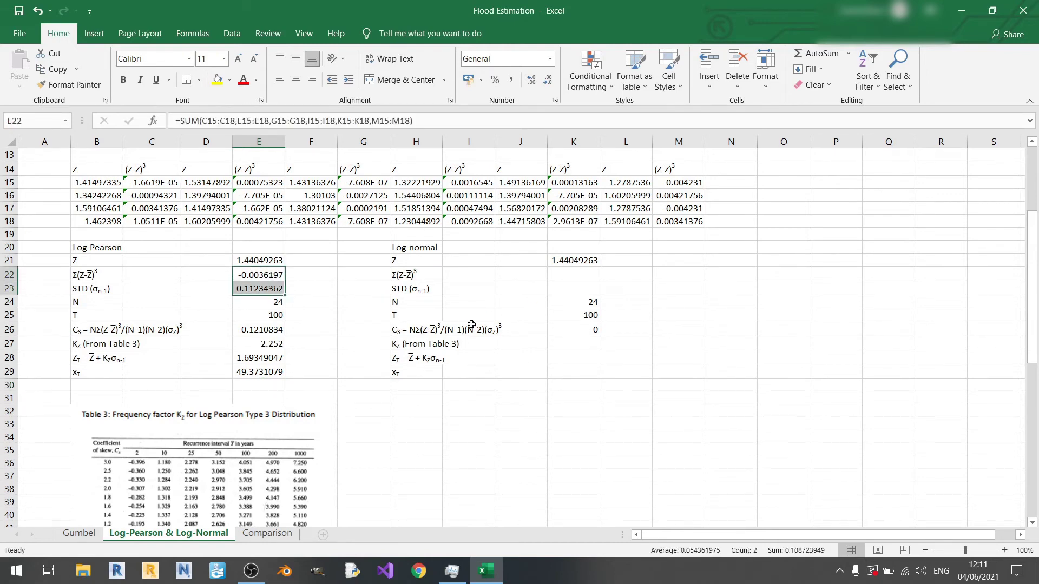
{"action": "key", "text": "ctrl+c"}
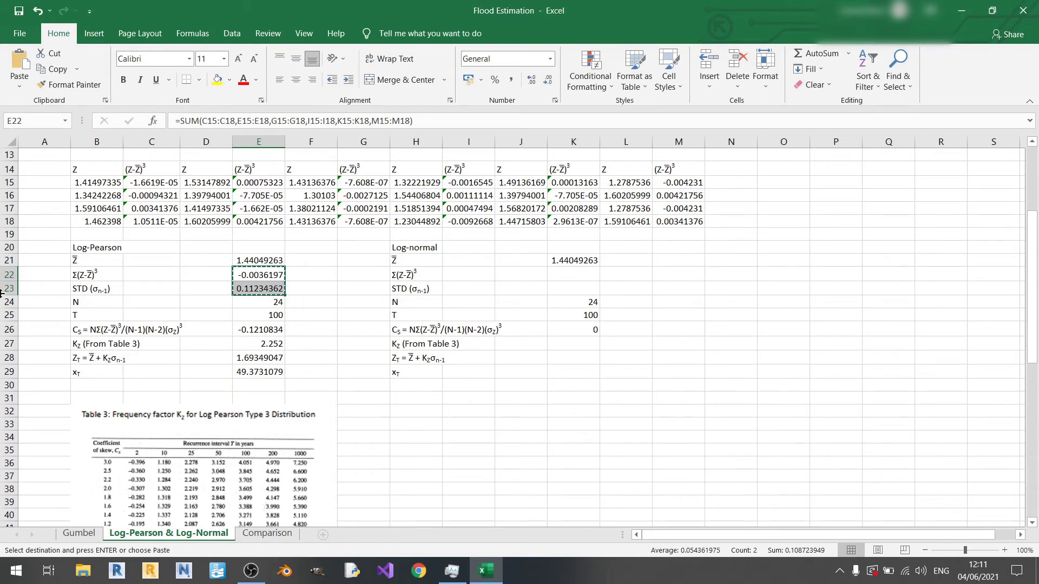
{"action": "right_click", "coordinate": [565, 273]}
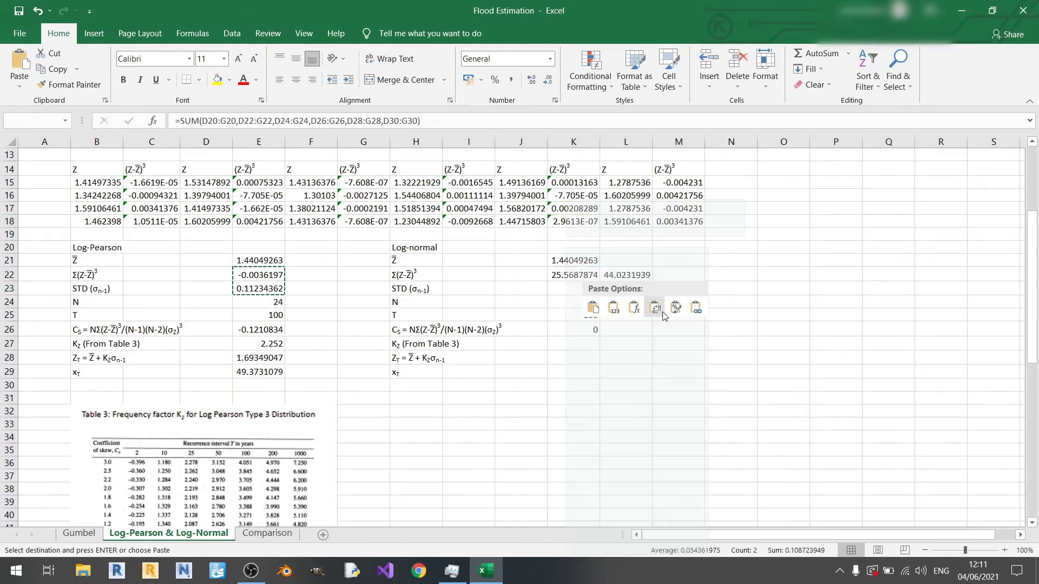
{"action": "left_click", "coordinate": [695, 307]}
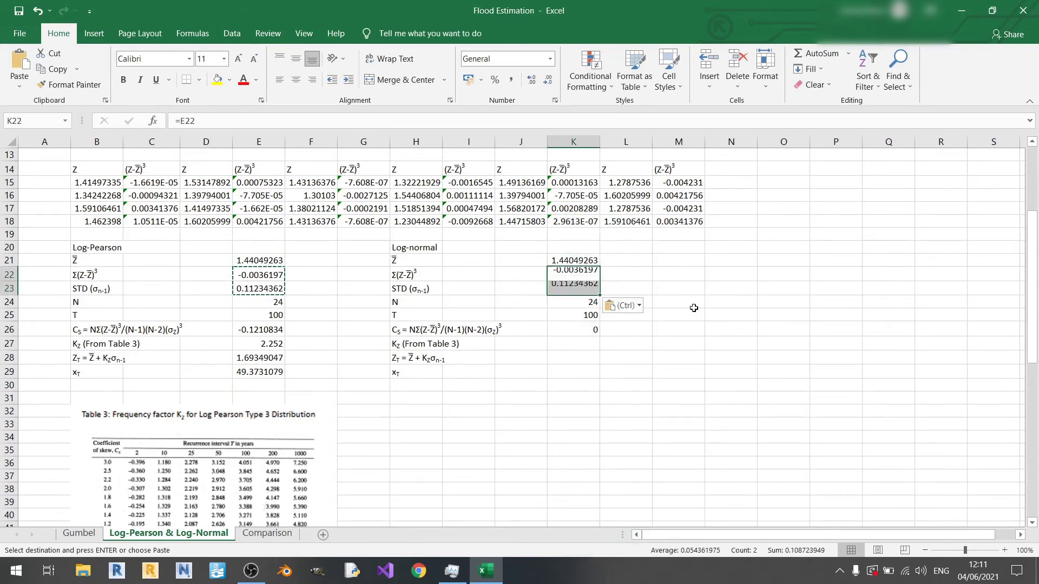
{"action": "left_click", "coordinate": [589, 342]}
{"action": "key", "text": "Escape"}
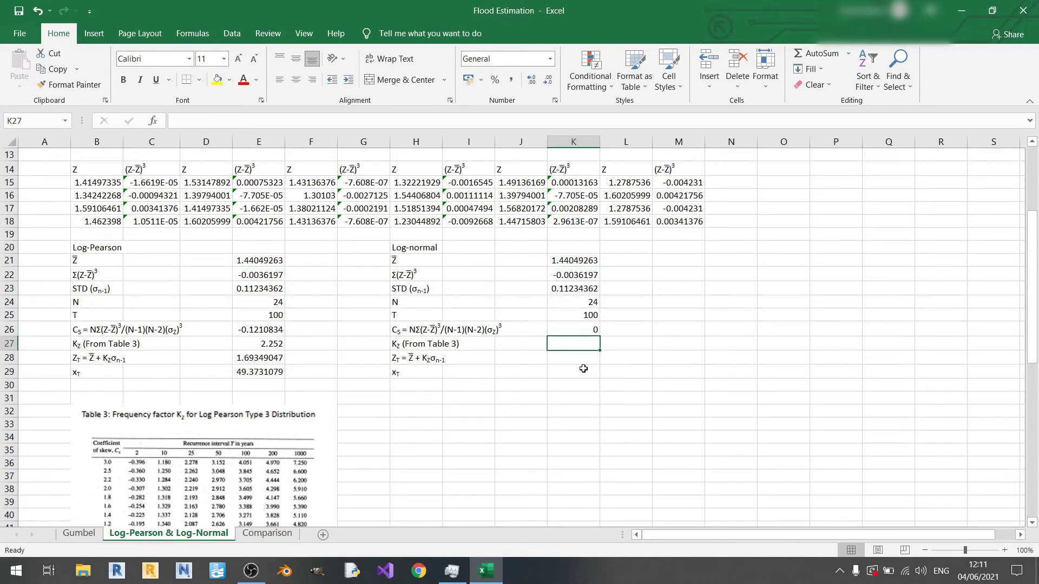
Step: Look up the Log-normal frequency factor in Table 3 for skew 0.0 and T = 100, and enter 2.326 in K27
{"action": "scroll", "coordinate": [413, 365], "scroll_direction": "down", "scroll_amount": 8}
{"action": "scroll", "coordinate": [178, 431], "scroll_direction": "up", "scroll_amount": 4}
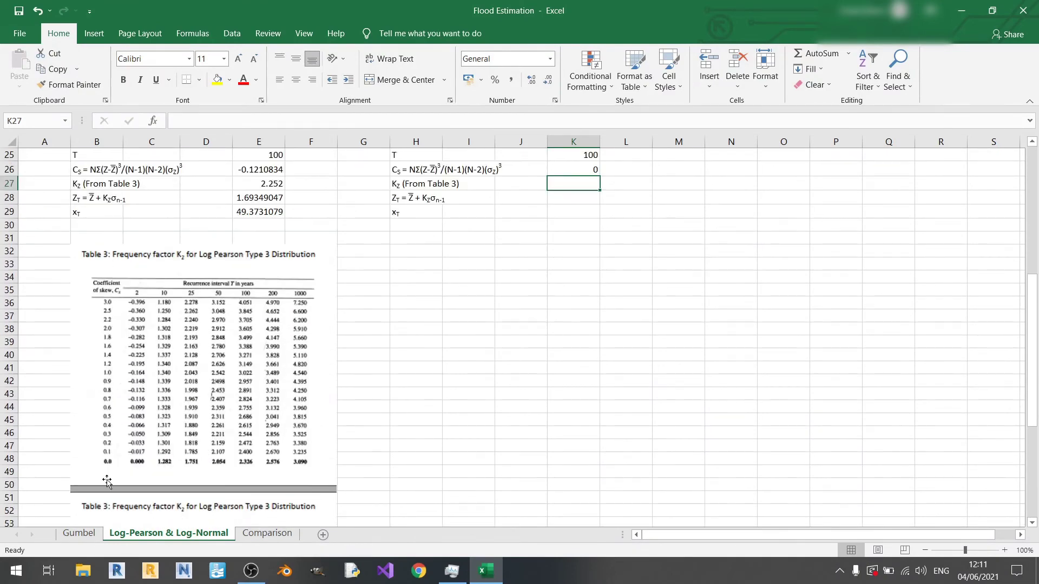
{"action": "scroll", "coordinate": [108, 472], "scroll_direction": "down", "scroll_amount": 1}
{"action": "scroll", "coordinate": [108, 472], "scroll_direction": "down", "scroll_amount": 1}
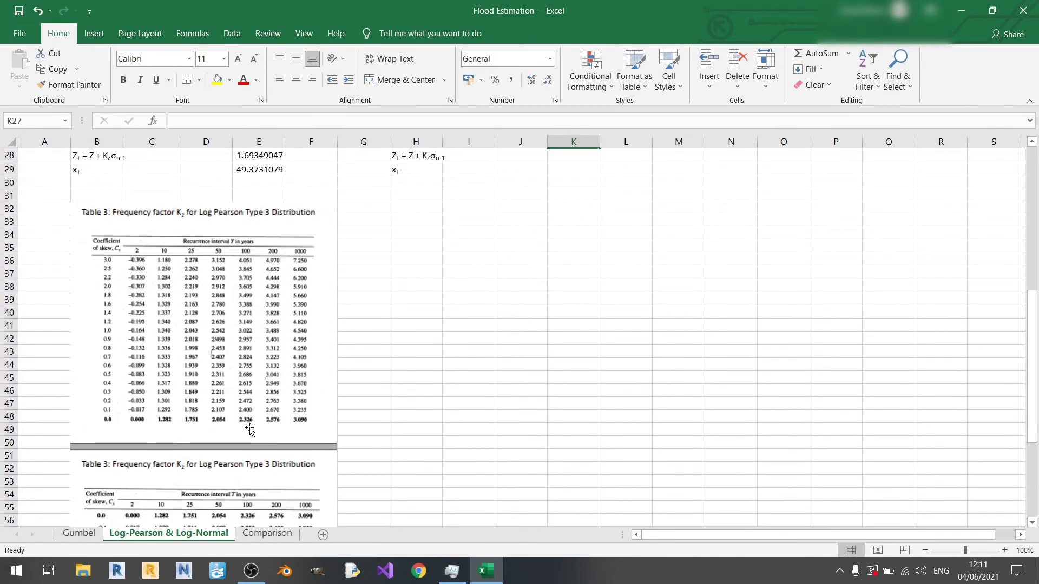
{"action": "scroll", "coordinate": [251, 435], "scroll_direction": "up", "scroll_amount": 5}
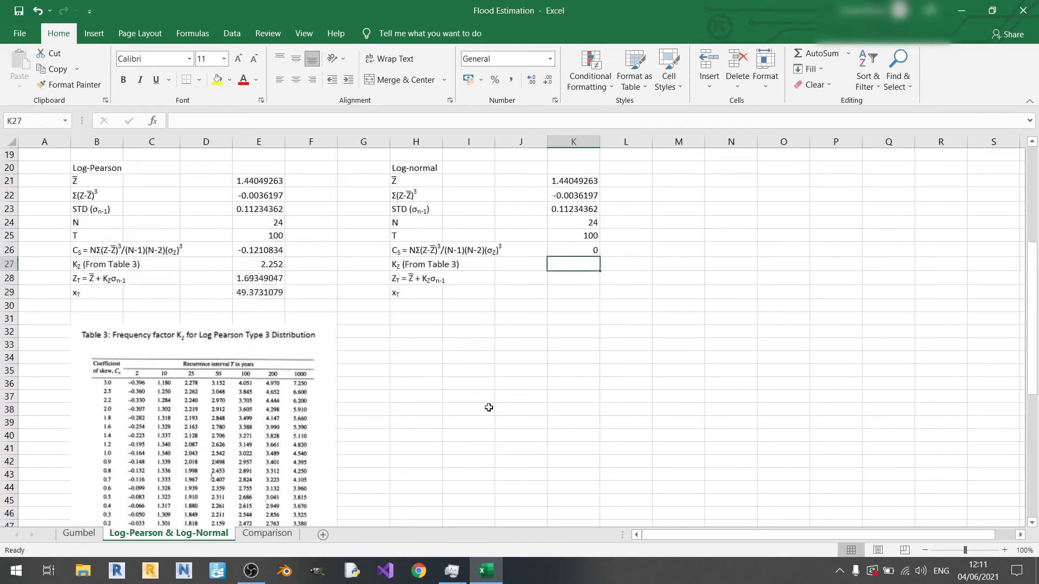
{"action": "type", "text": "2."}
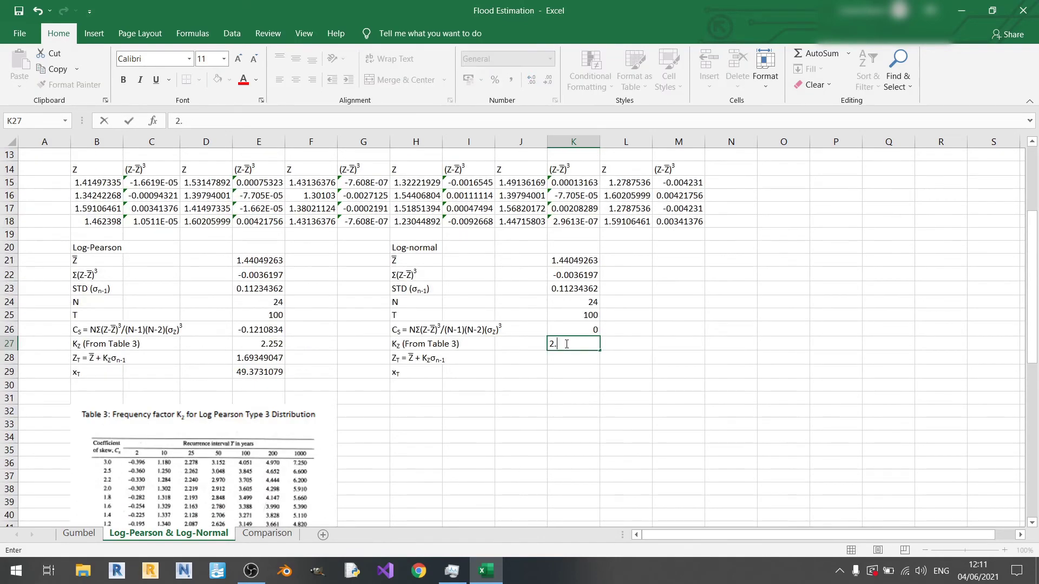
{"action": "type", "text": "326"}
{"action": "key", "text": "Return"}
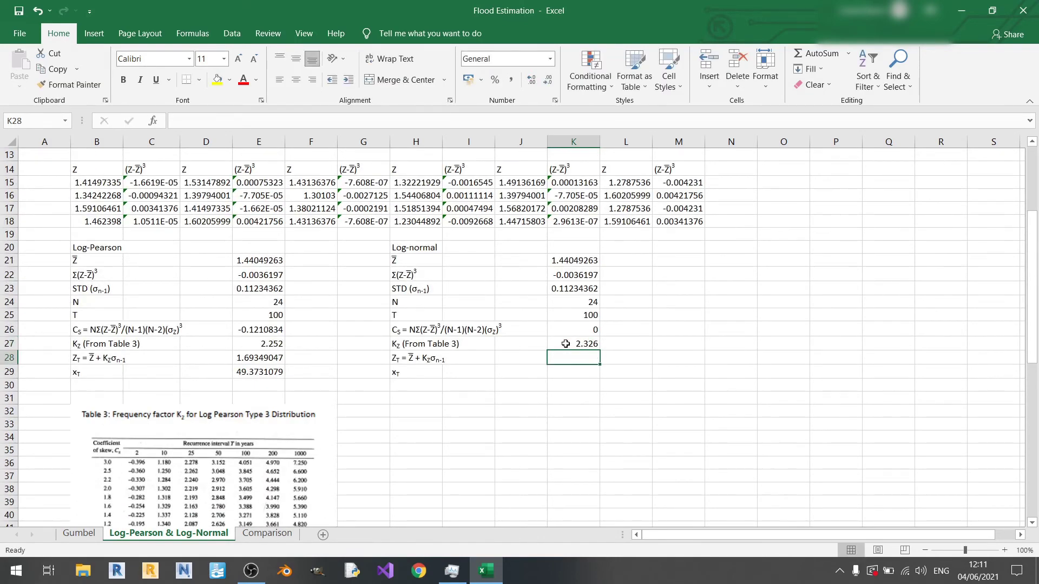
Step: Enter =K21+(K27*K23) in K28 to calculate the Log-normal Z value for the return period
{"action": "type", "text": "="}
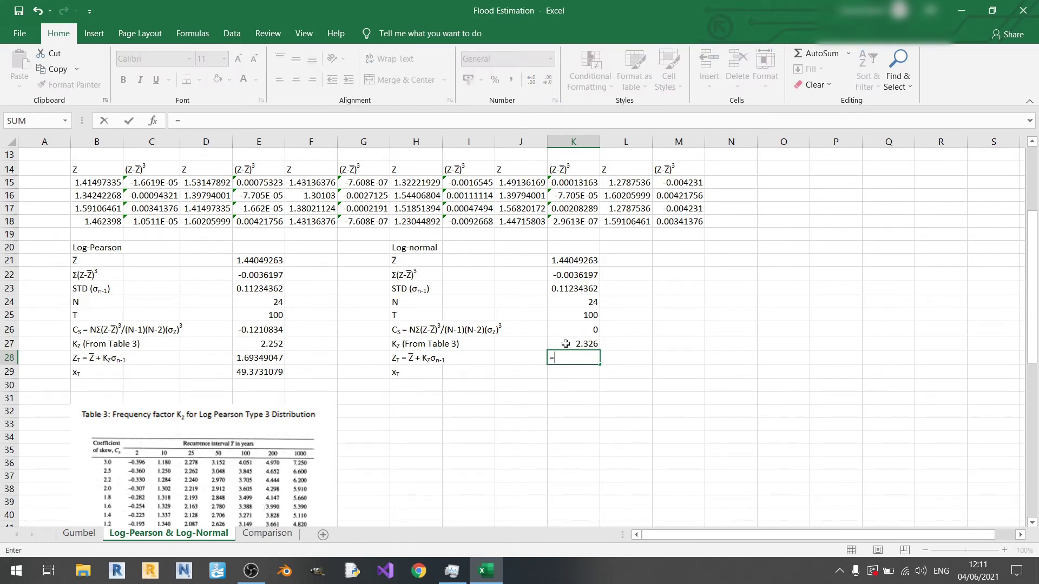
{"action": "key", "text": "Up"}
{"action": "key", "text": "Up"}
{"action": "key", "text": "Up"}
{"action": "key", "text": "Up"}
{"action": "key", "text": "Up"}
{"action": "key", "text": "Up"}
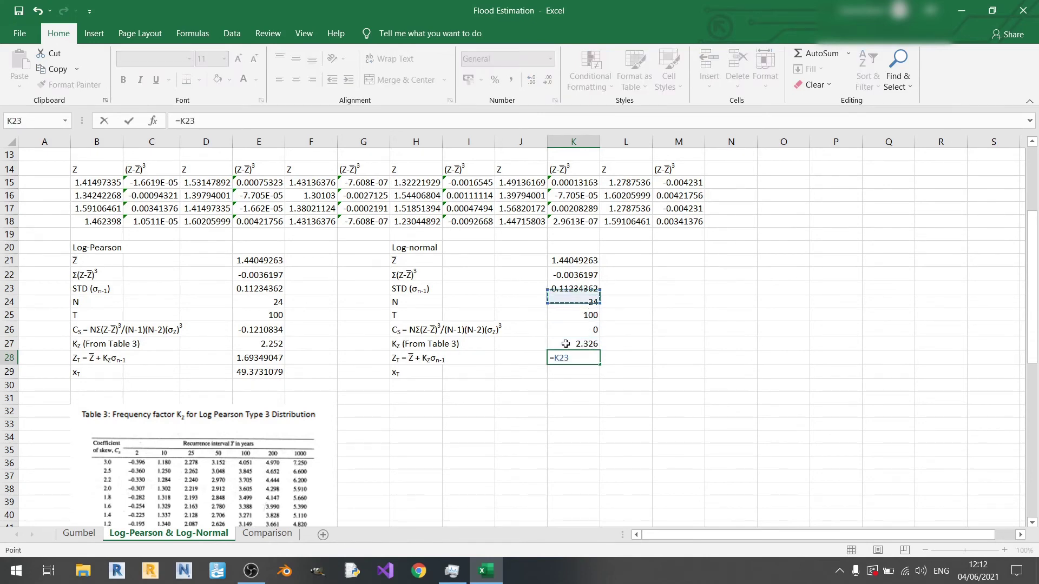
{"action": "key", "text": "Up"}
{"action": "type", "text": "+"}
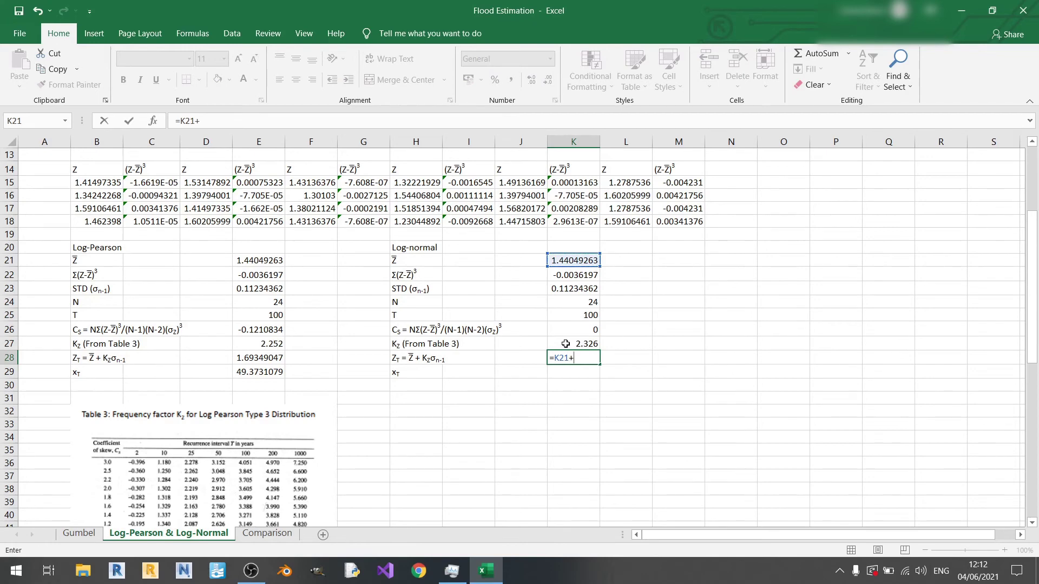
{"action": "type", "text": "("}
{"action": "left_click", "coordinate": [566, 344]}
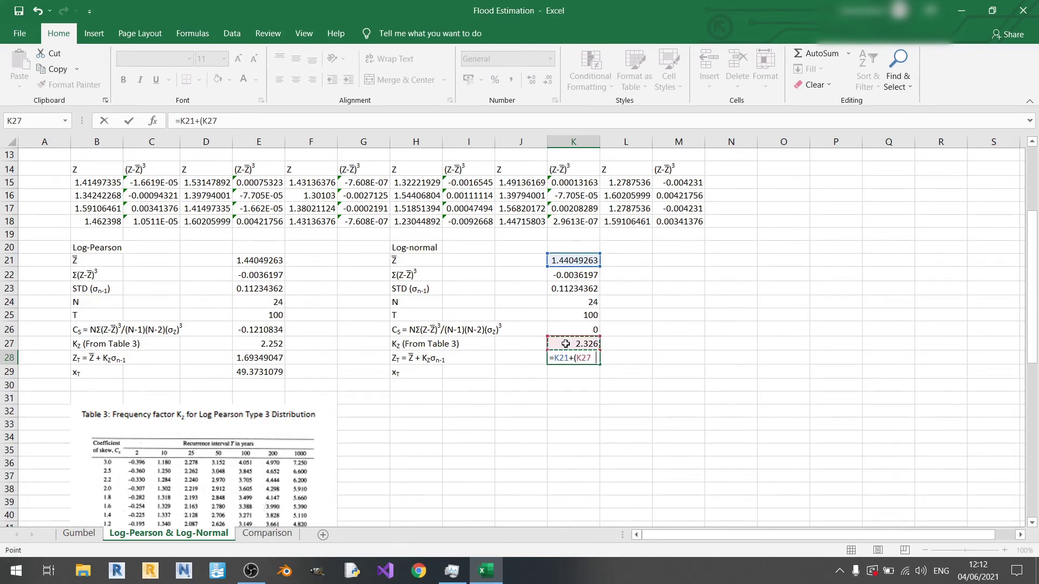
{"action": "type", "text": "*"}
{"action": "left_click", "coordinate": [565, 344]}
{"action": "key", "text": "Up"}
{"action": "key", "text": "Up"}
{"action": "key", "text": "Up"}
{"action": "key", "text": "Up"}
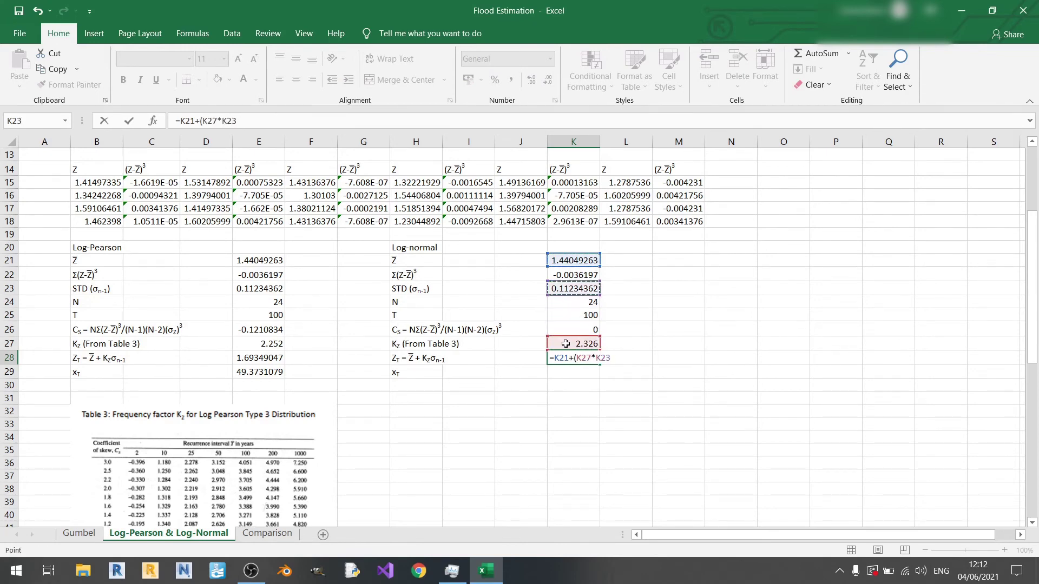
{"action": "type", "text": ")"}
{"action": "key", "text": "Return"}
Step: Enter =10^K28 in K29 to convert the Log-normal Z value back to the flood discharge
{"action": "type", "text": "="}
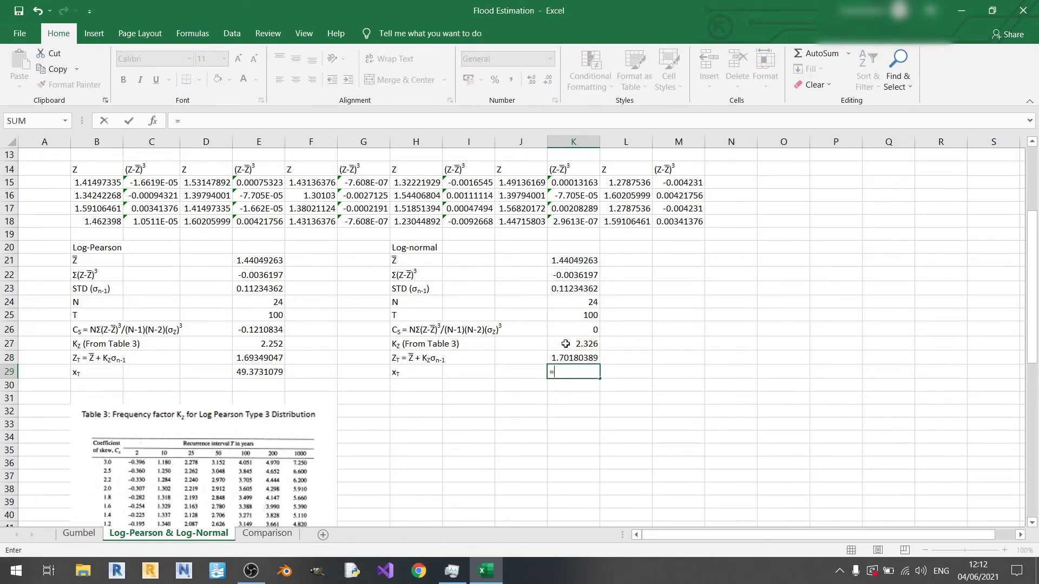
{"action": "type", "text": "10^"}
{"action": "left_click", "coordinate": [569, 360]}
{"action": "key", "text": "Return"}
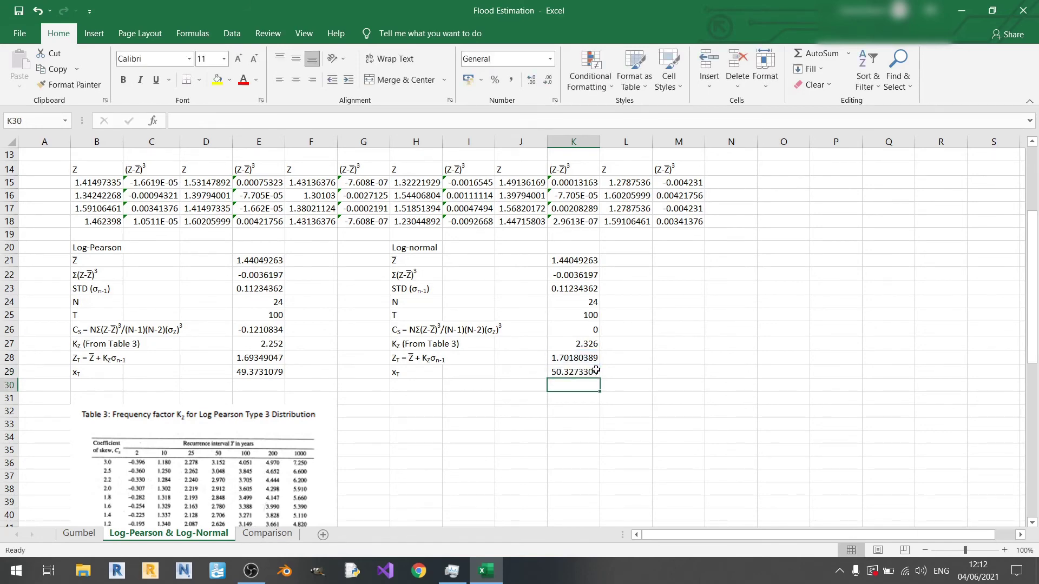
Step: Compare the Log-Pearson and Log-normal flood discharges in E29 and K29, and check the frequency factor behind the Log-normal result
{"action": "scroll", "coordinate": [600, 424], "scroll_direction": "down", "scroll_amount": 3}
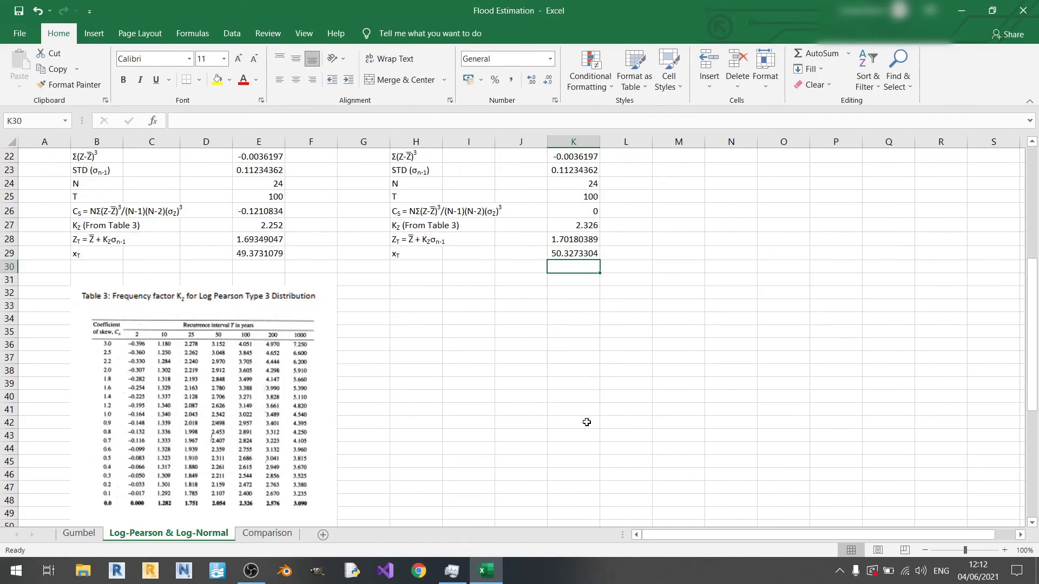
{"action": "scroll", "coordinate": [586, 423], "scroll_direction": "up", "scroll_amount": 4}
{"action": "scroll", "coordinate": [587, 424], "scroll_direction": "down", "scroll_amount": 5}
{"action": "scroll", "coordinate": [593, 424], "scroll_direction": "up", "scroll_amount": 5}
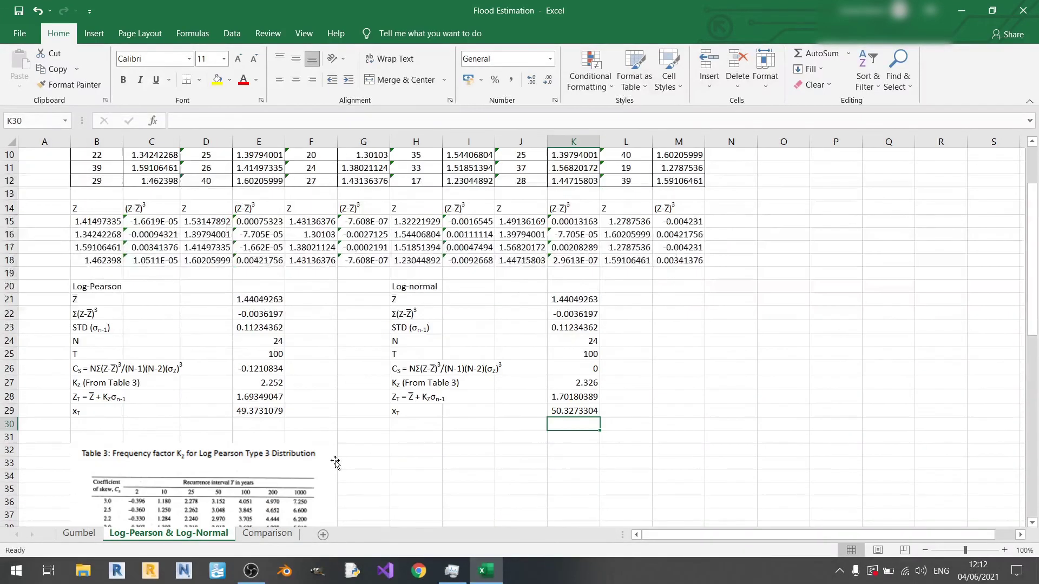
{"action": "left_click", "coordinate": [567, 412]}
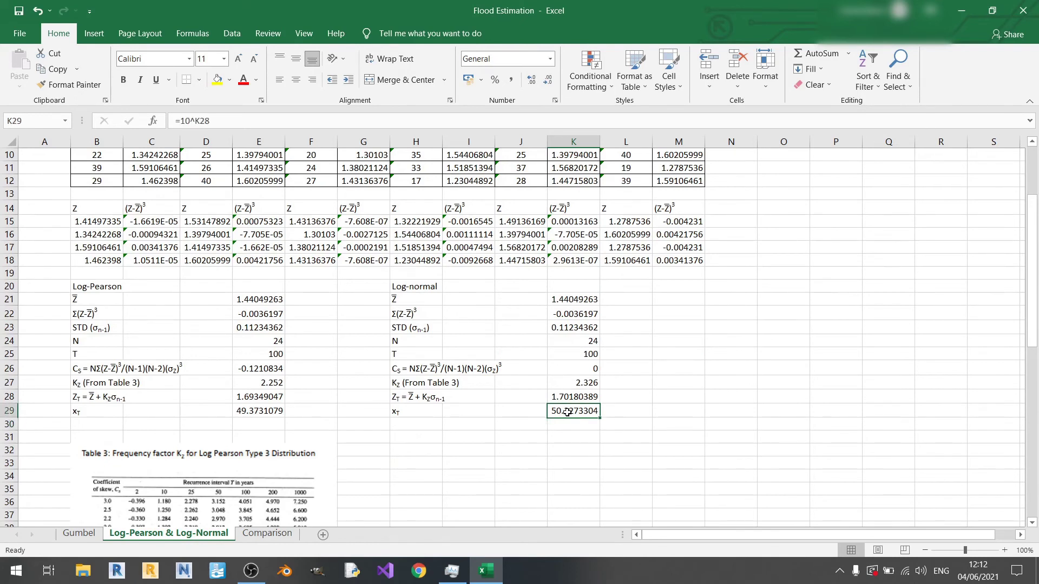
{"action": "left_click", "coordinate": [273, 412]}
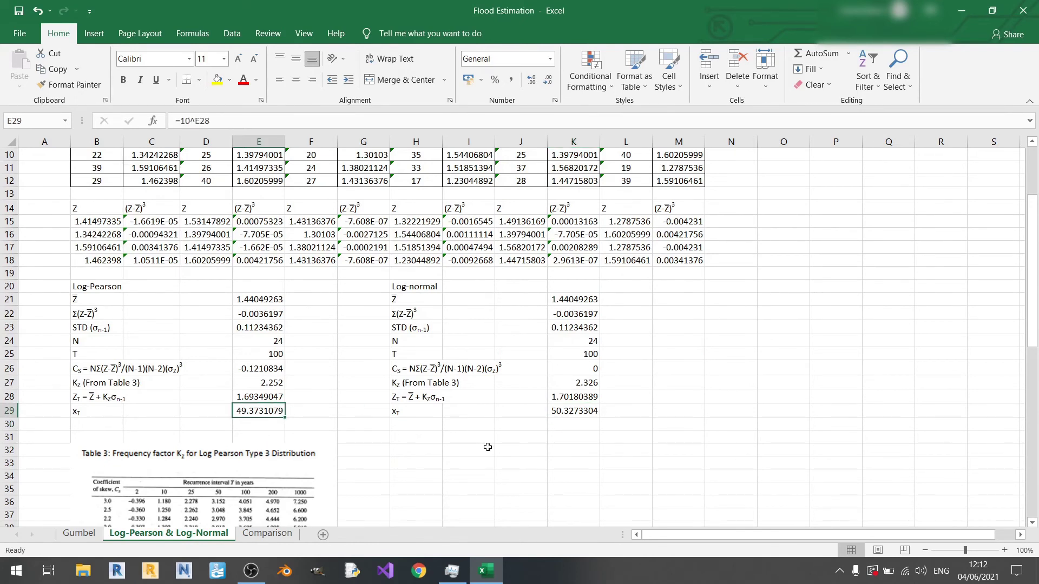
{"action": "left_click", "coordinate": [575, 413]}
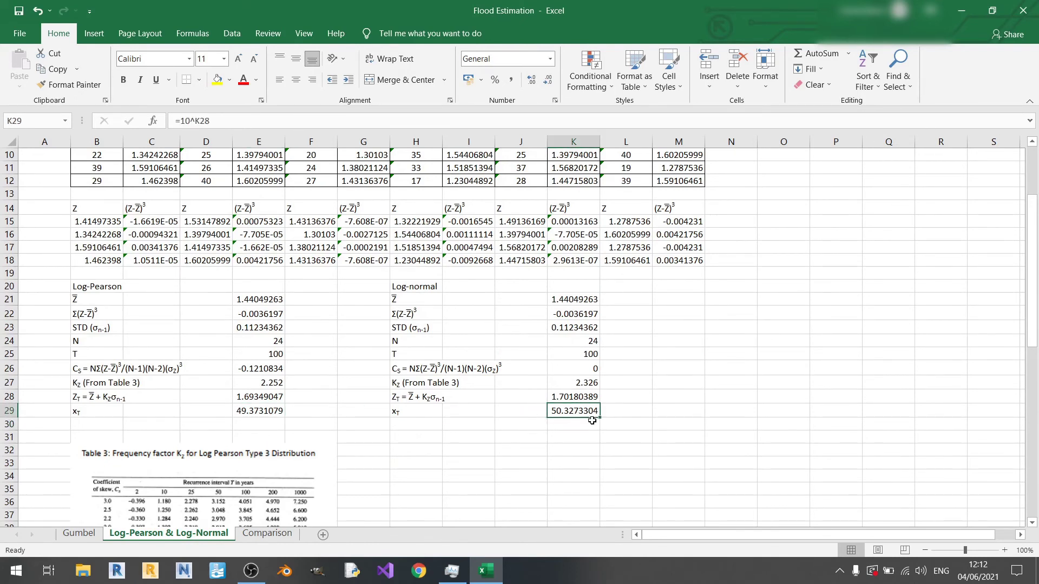
{"action": "left_click", "coordinate": [242, 409]}
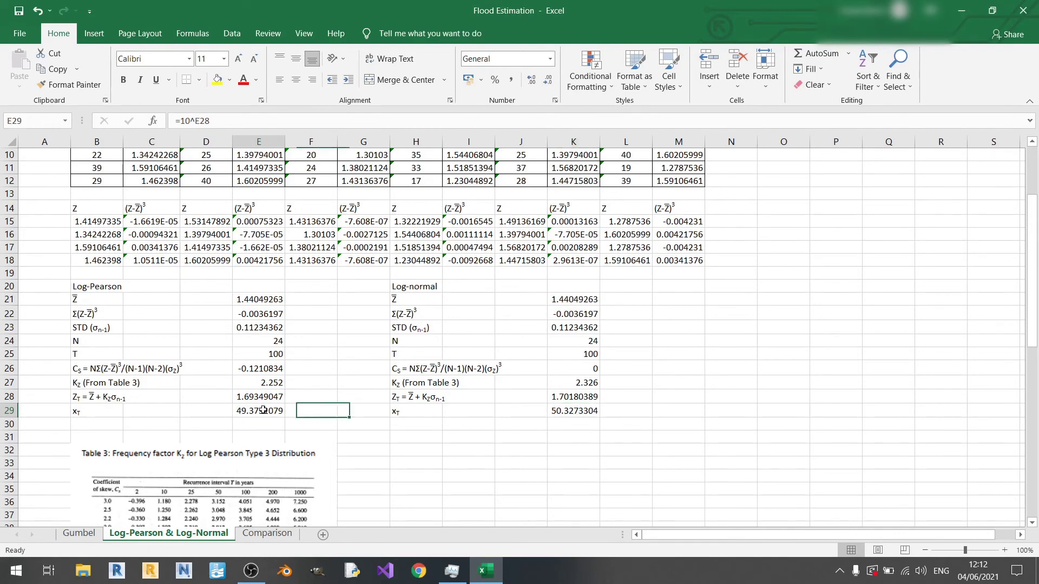
{"action": "scroll", "coordinate": [366, 479], "scroll_direction": "down", "scroll_amount": 2}
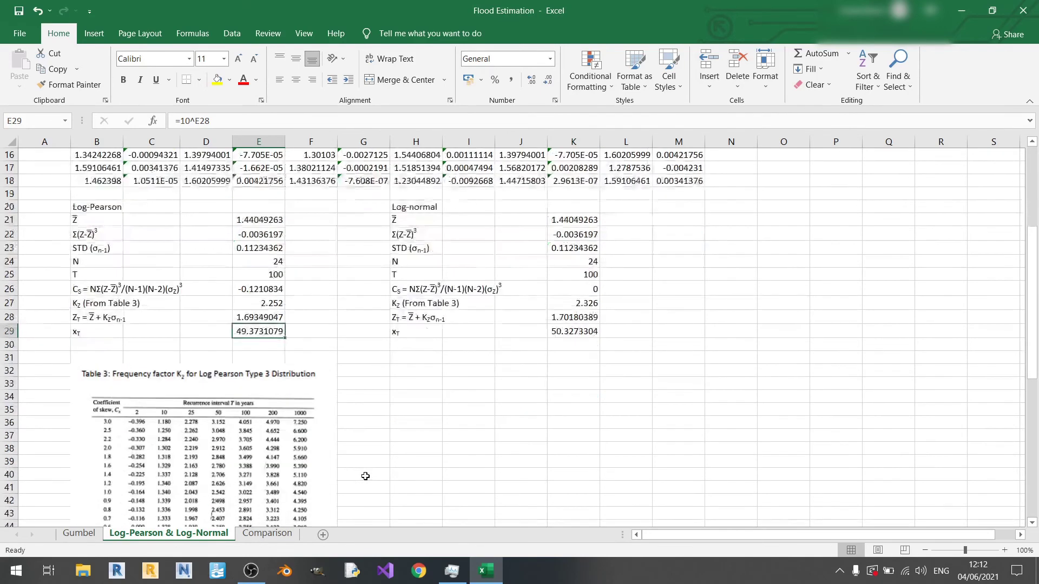
{"action": "scroll", "coordinate": [379, 460], "scroll_direction": "up", "scroll_amount": 2}
{"action": "left_click", "coordinate": [588, 383]}
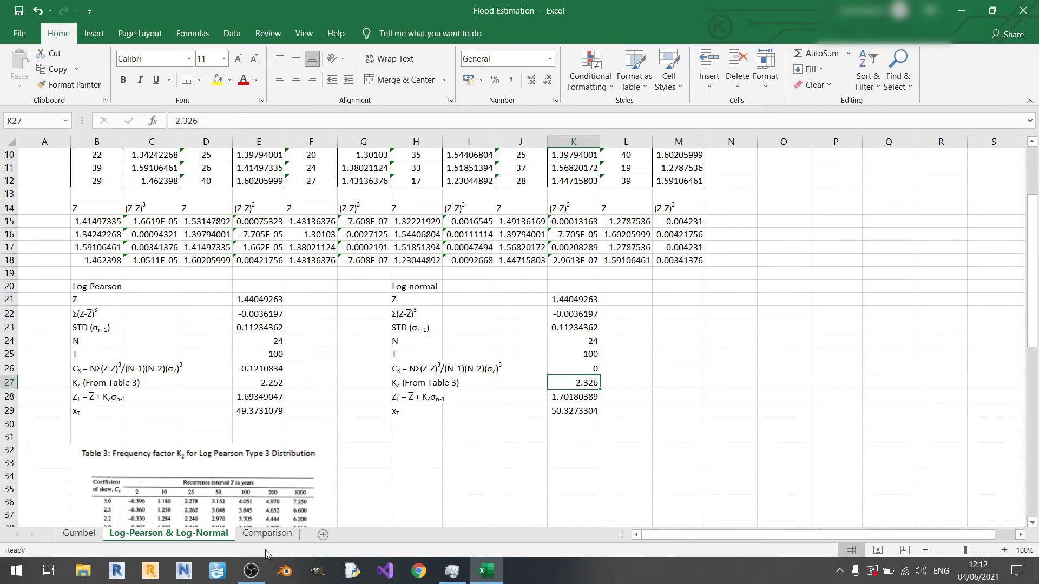
Step: Copy the Gumbel flood discharge from D16 of the Gumbel sheet into B3 of the Comparison sheet as a linked reference
{"action": "left_click", "coordinate": [79, 533]}
{"action": "left_click", "coordinate": [273, 418]}
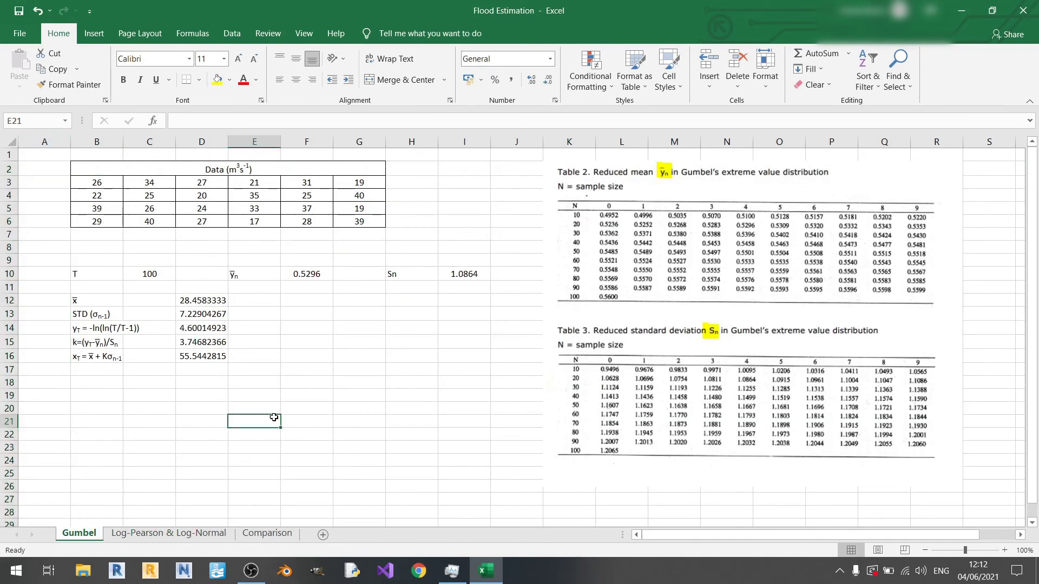
{"action": "left_click", "coordinate": [203, 356]}
{"action": "key", "text": "ctrl+c"}
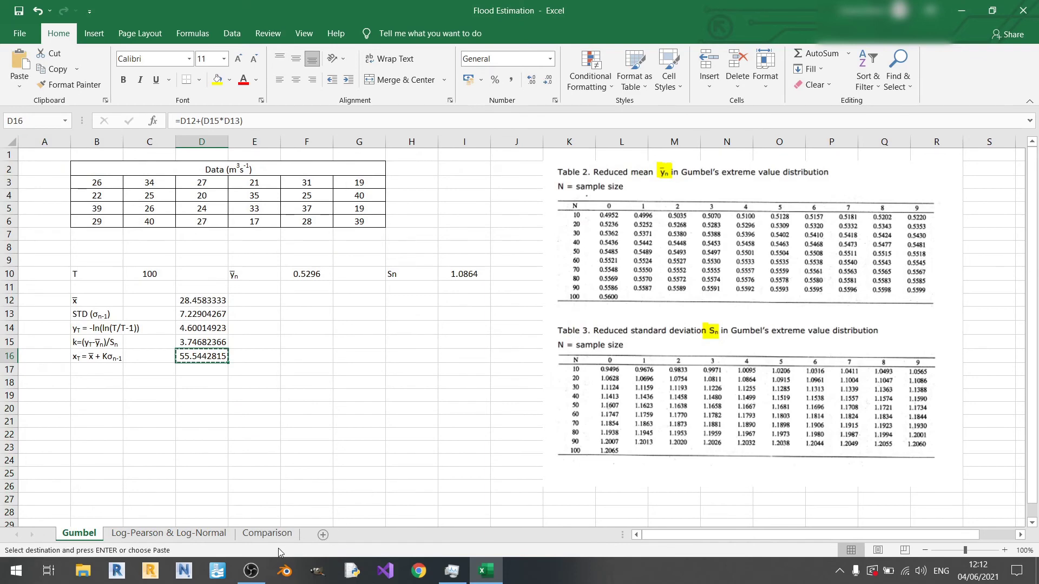
{"action": "left_click", "coordinate": [266, 534]}
{"action": "left_click", "coordinate": [112, 187]}
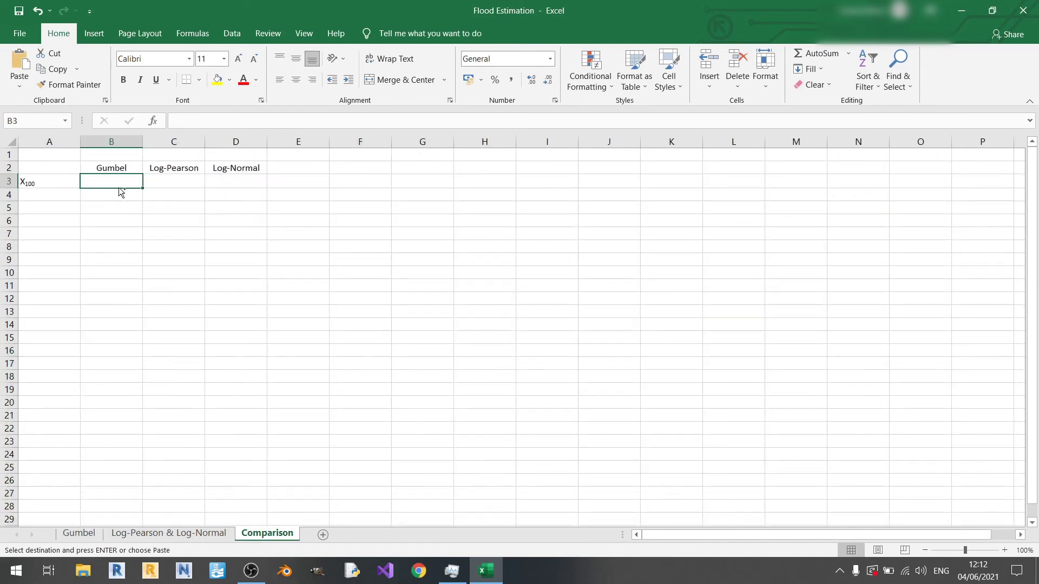
{"action": "right_click", "coordinate": [120, 188]}
{"action": "left_click", "coordinate": [238, 242]}
{"action": "left_click", "coordinate": [154, 311]}
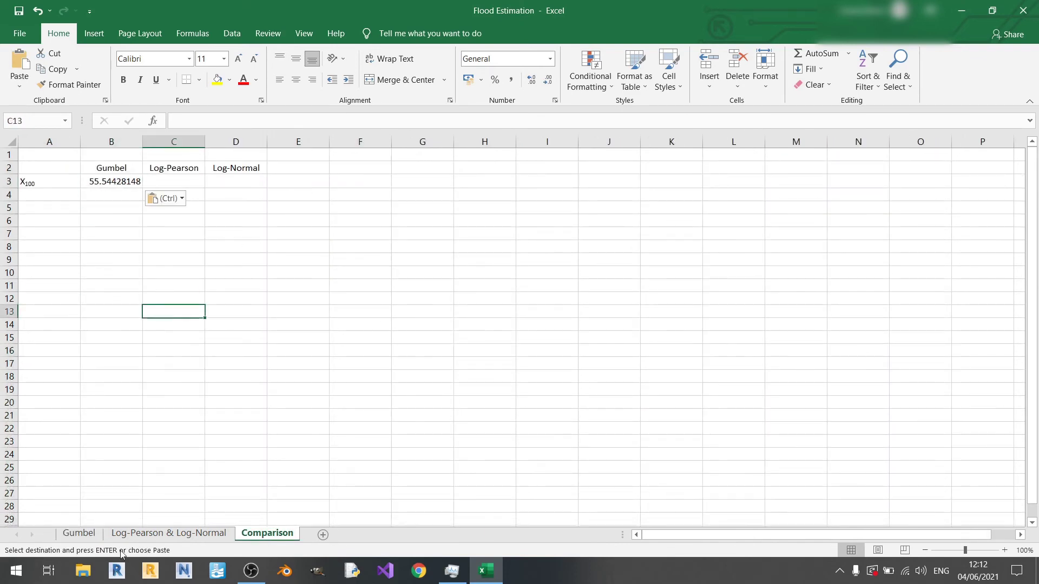
Step: Copy the Log-Pearson flood discharge from E29 into C3 of the Comparison sheet as a linked reference
{"action": "left_click", "coordinate": [169, 533]}
{"action": "left_click", "coordinate": [252, 411]}
{"action": "right_click", "coordinate": [252, 410]}
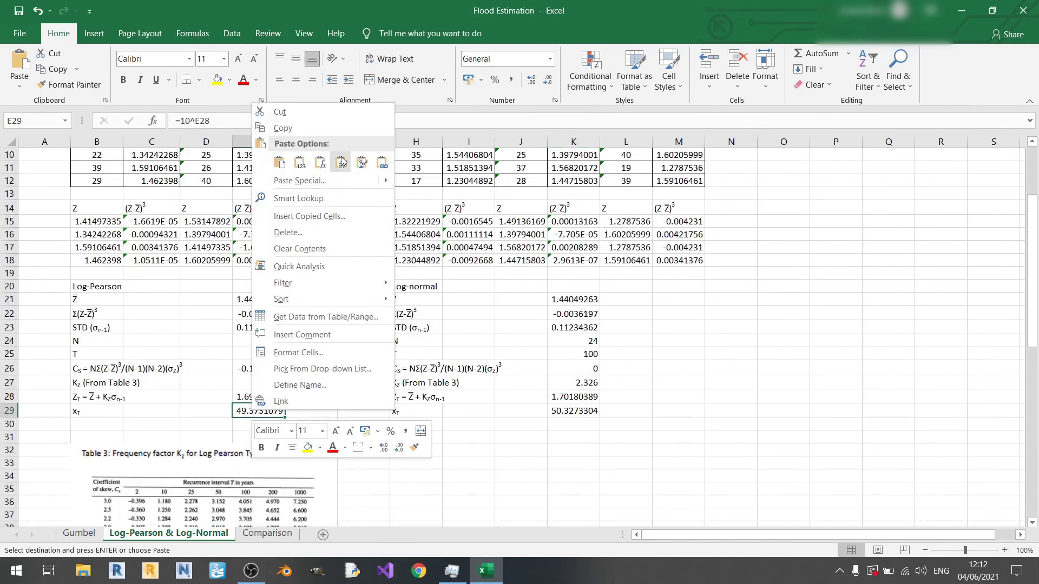
{"action": "left_click", "coordinate": [271, 125]}
{"action": "left_click", "coordinate": [267, 533]}
{"action": "left_click", "coordinate": [166, 180]}
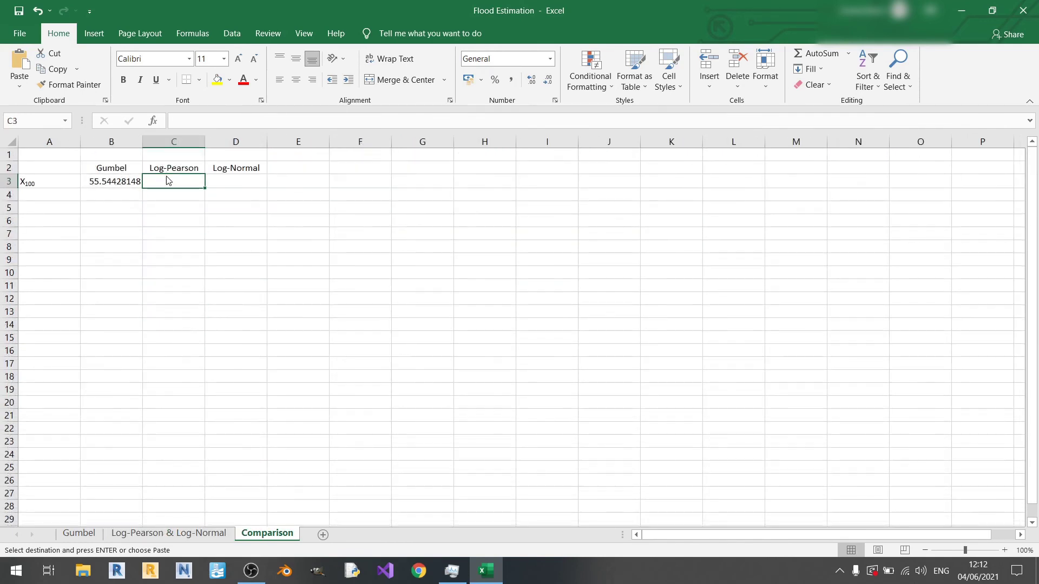
{"action": "right_click", "coordinate": [170, 184]}
{"action": "left_click", "coordinate": [298, 246]}
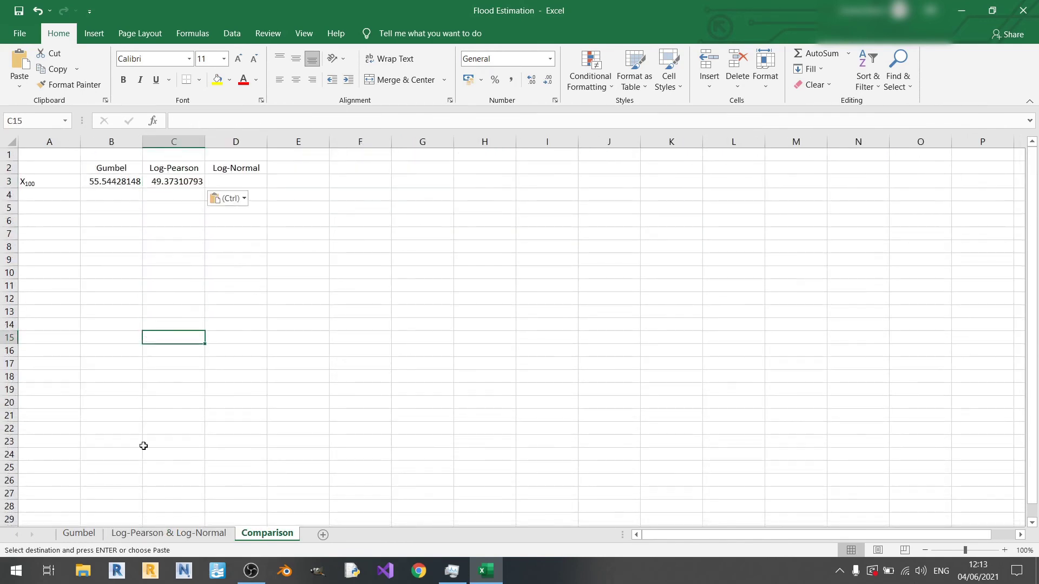
Step: Copy the Log-normal flood discharge from K29 into D3 of the Comparison sheet as a linked reference
{"action": "left_click", "coordinate": [169, 534]}
{"action": "left_click", "coordinate": [557, 411]}
{"action": "key", "text": "ctrl+c"}
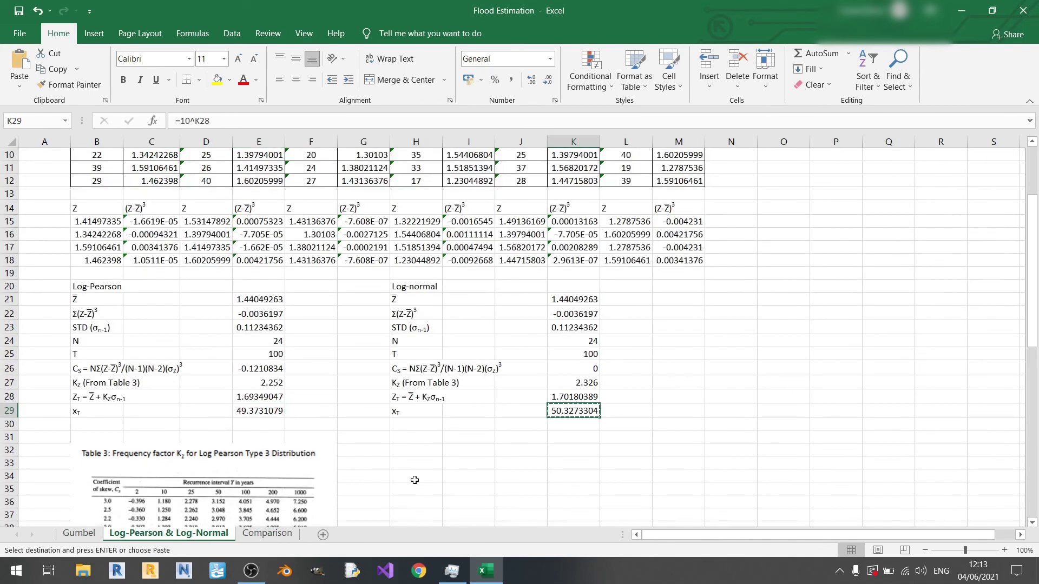
{"action": "left_click", "coordinate": [267, 533]}
{"action": "right_click", "coordinate": [252, 182]}
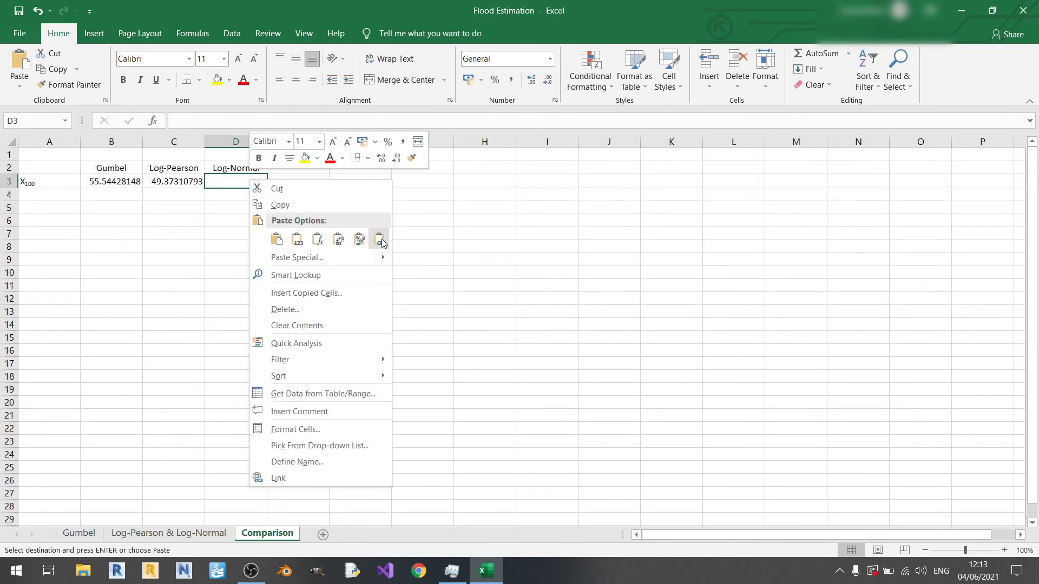
{"action": "left_click", "coordinate": [380, 239]}
Step: Compare the Gumbel, Log-Pearson and Log-Normal 100-year flood estimates in B3:D3 of the Comparison sheet
{"action": "key", "text": "Left"}
{"action": "key", "text": "Left"}
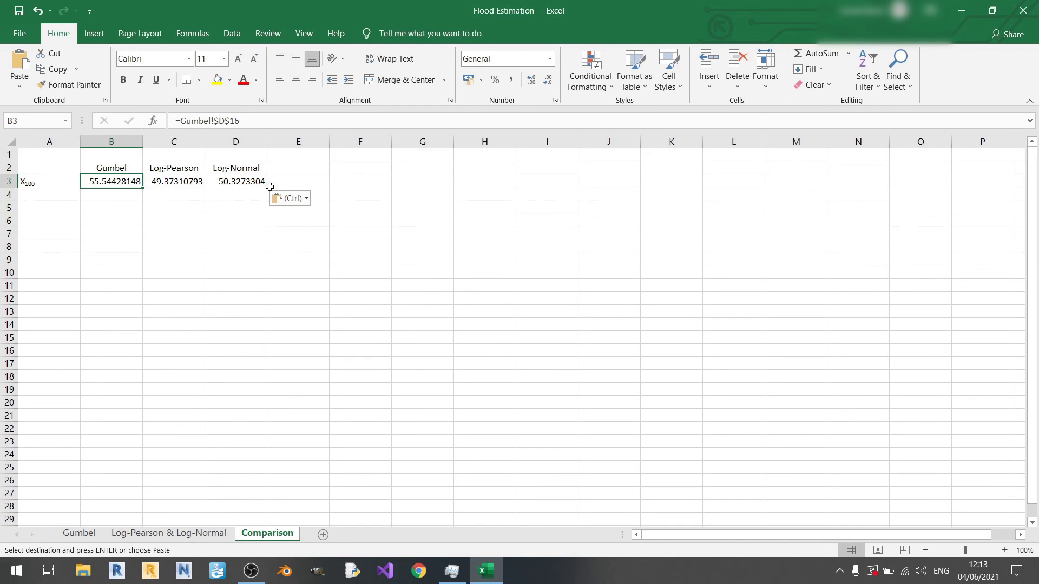
{"action": "left_click", "coordinate": [171, 187]}
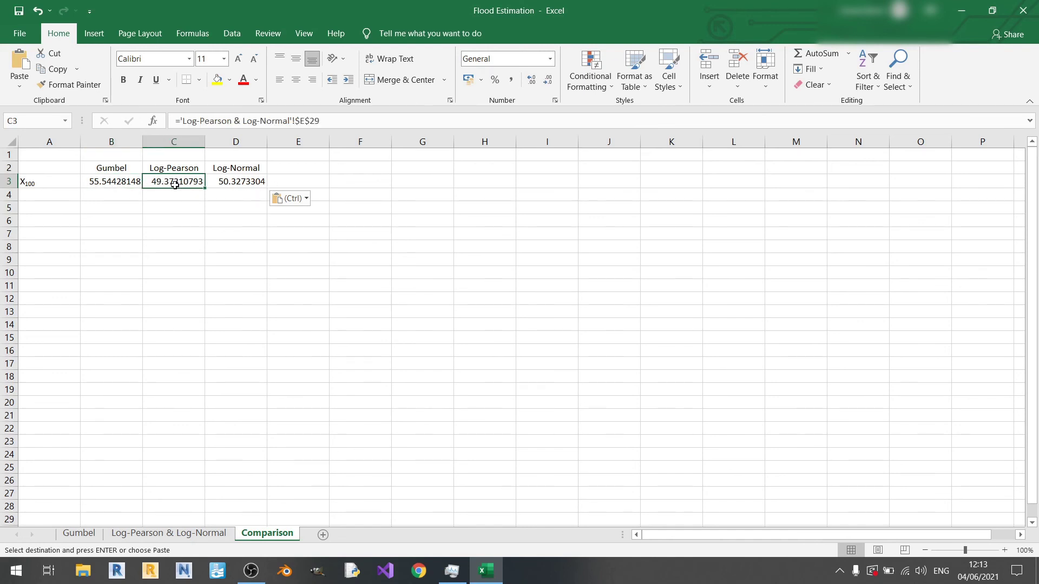
{"action": "left_click", "coordinate": [237, 184]}
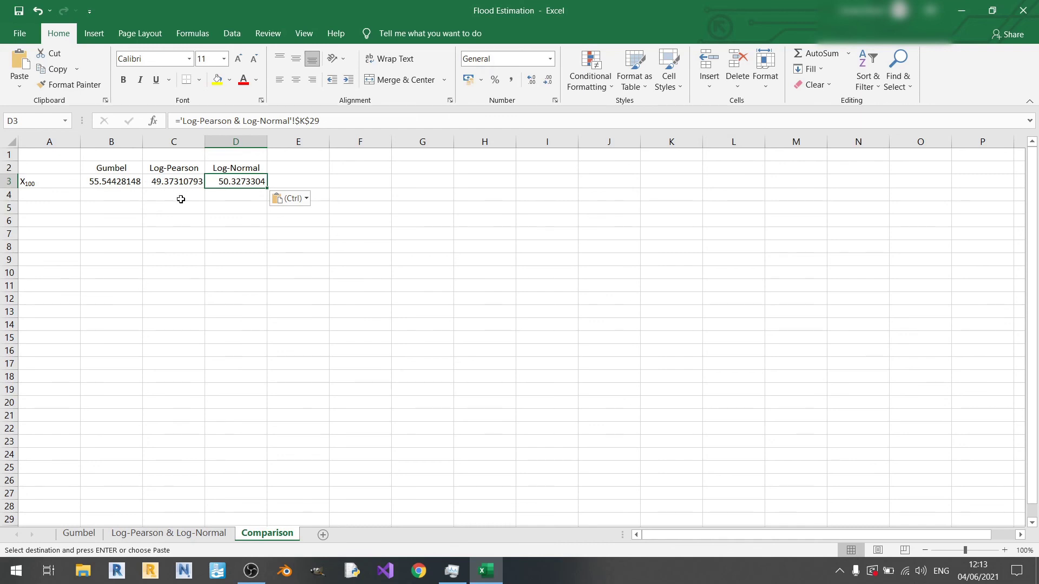
{"action": "left_click", "coordinate": [214, 223]}
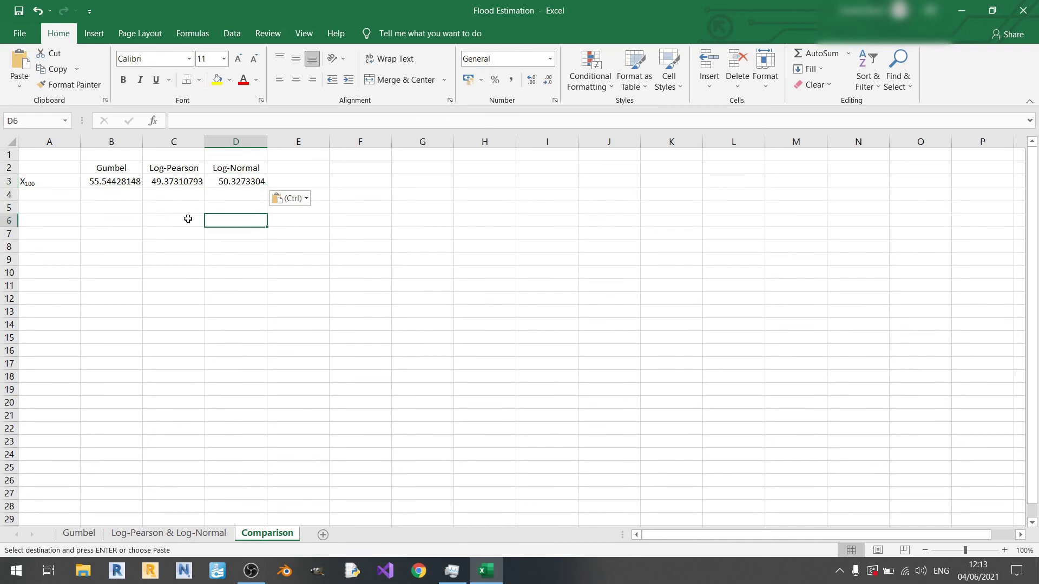